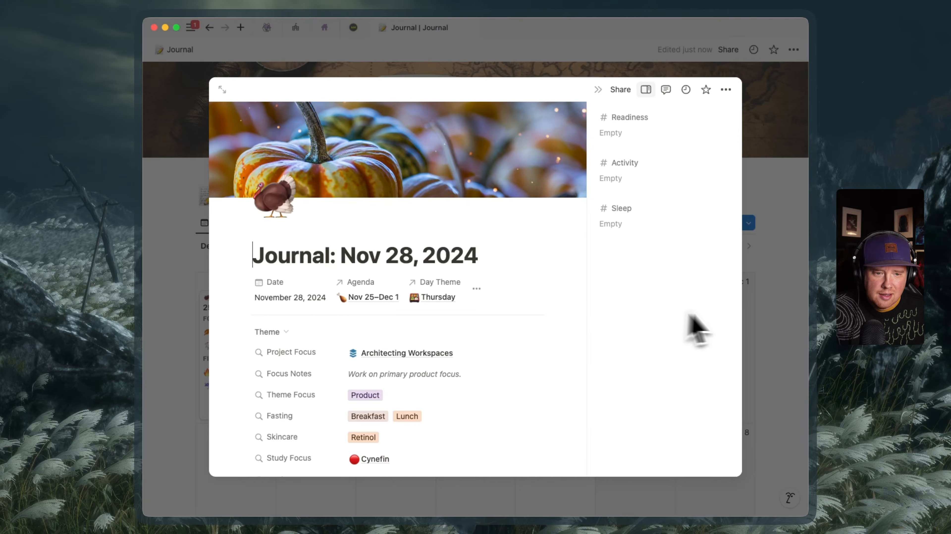
Close the open journal entry and review the Journal database's Assign Day Theme and Title automation, including its variables and actions.
click(758, 322)
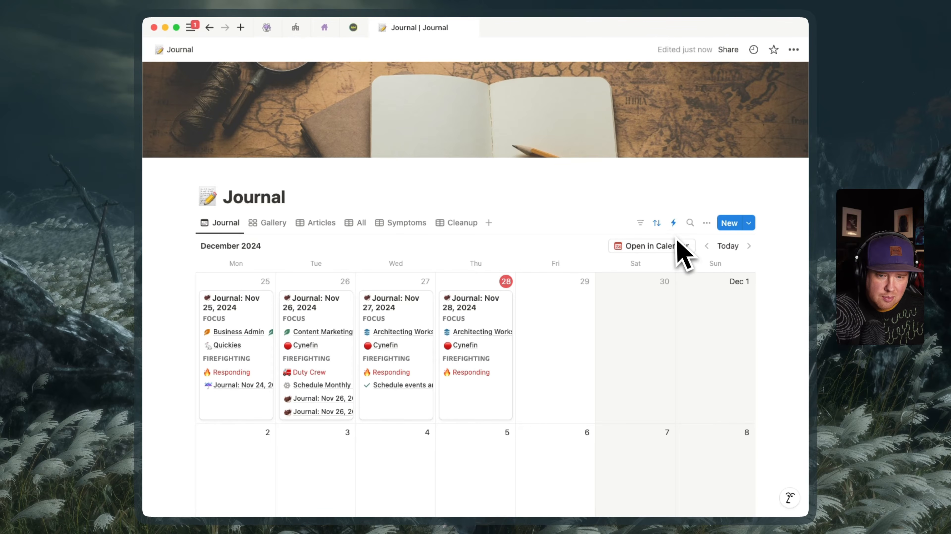
click(673, 223)
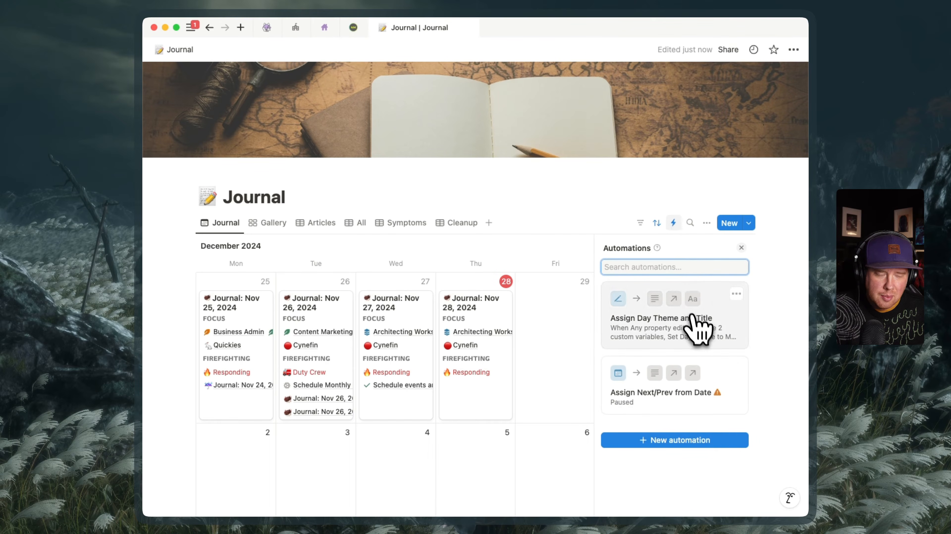
click(715, 330)
scroll(541, 334, down, 2)
scroll(539, 337, up, 2)
scroll(541, 337, down, 5)
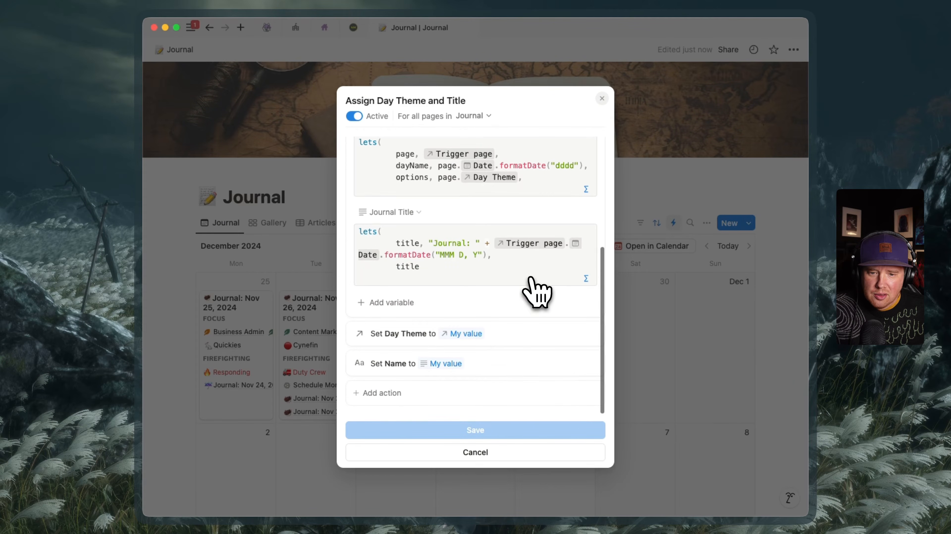
Try adding an Edit pages action for the Journal database, with a filter on Name using the Contains condition.
click(454, 393)
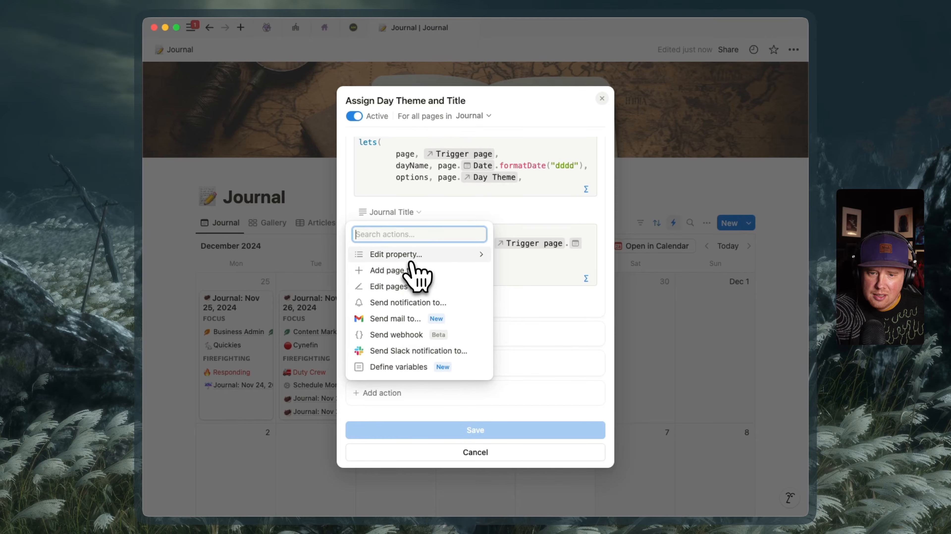
click(414, 287)
click(417, 393)
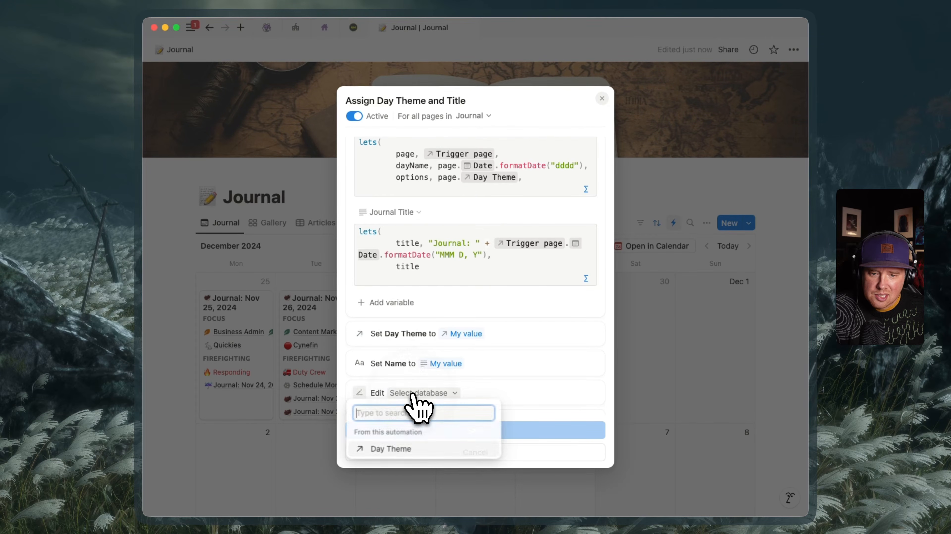
click(416, 260)
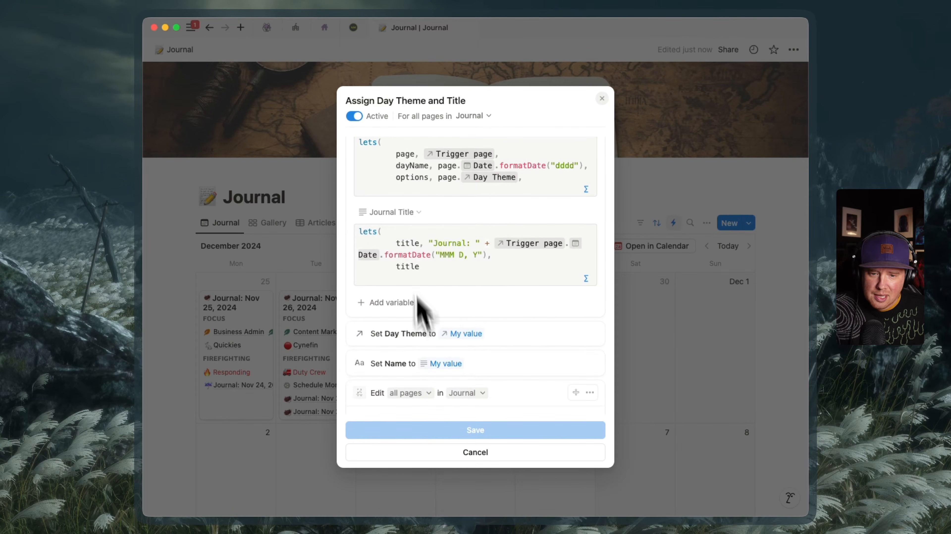
click(427, 394)
click(471, 417)
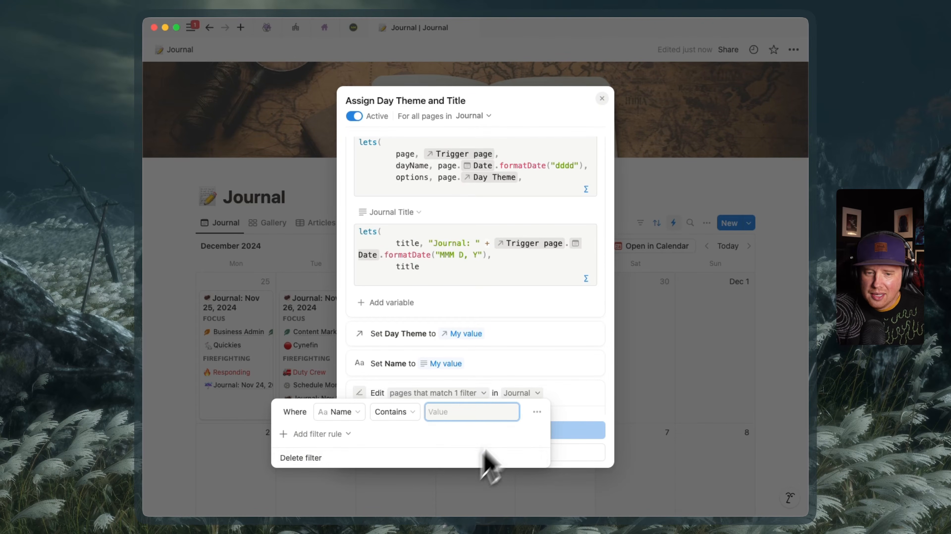
click(559, 385)
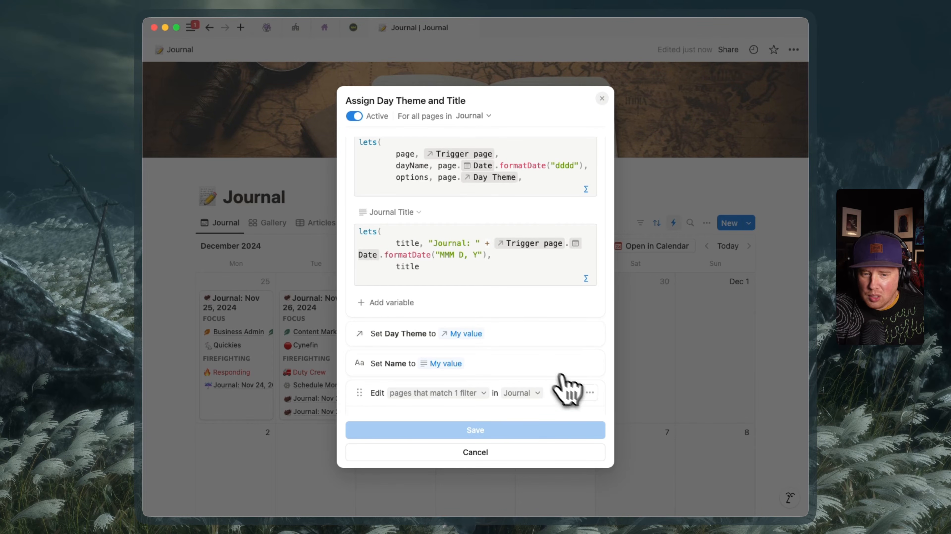
Delete the added Edit pages action and close the Assign Day Theme and Title automation.
click(590, 393)
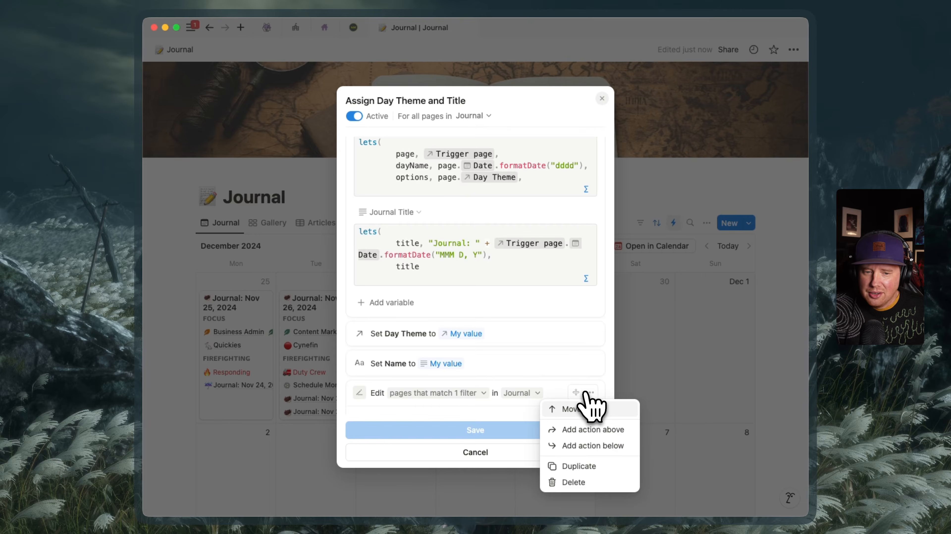
click(587, 483)
click(636, 385)
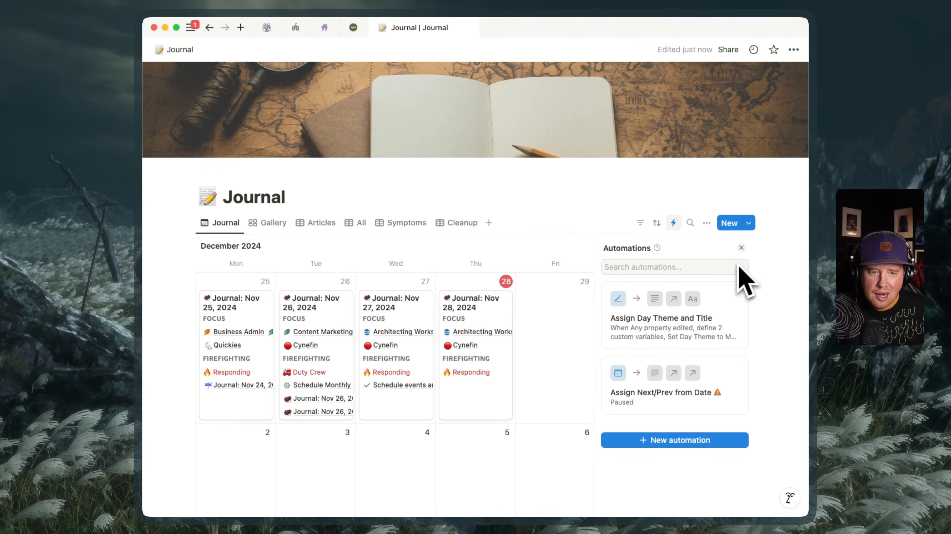
Open the first Journal template for editing and examine which pages its Day Theme relation links.
click(748, 224)
click(789, 262)
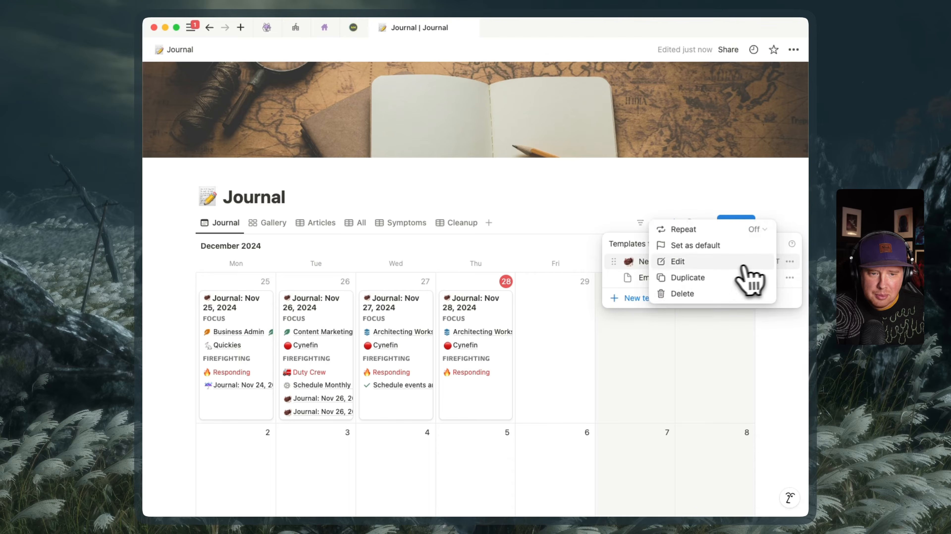
click(748, 263)
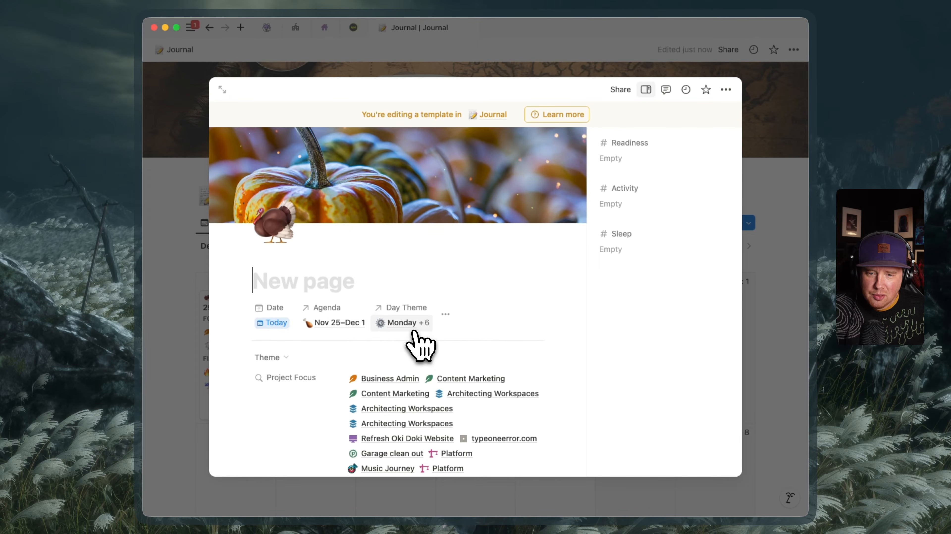
click(414, 326)
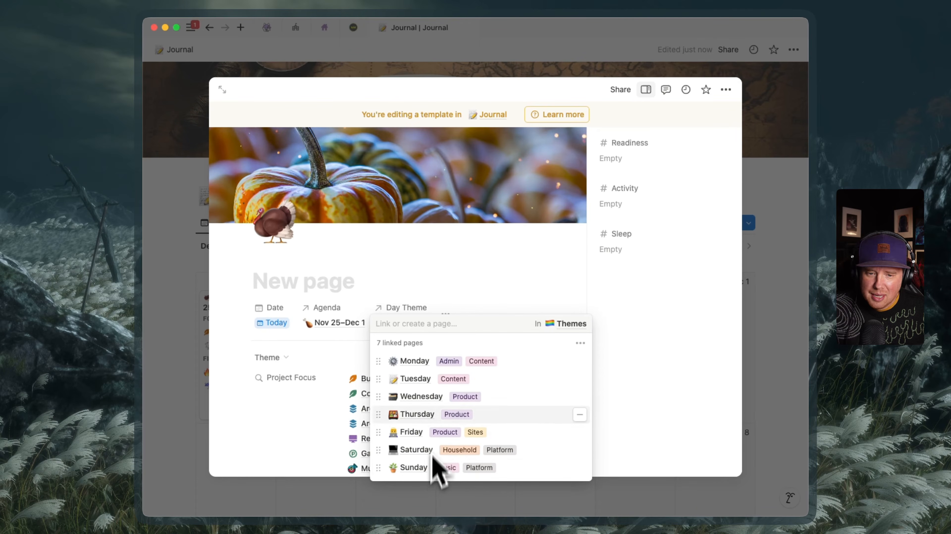
click(439, 298)
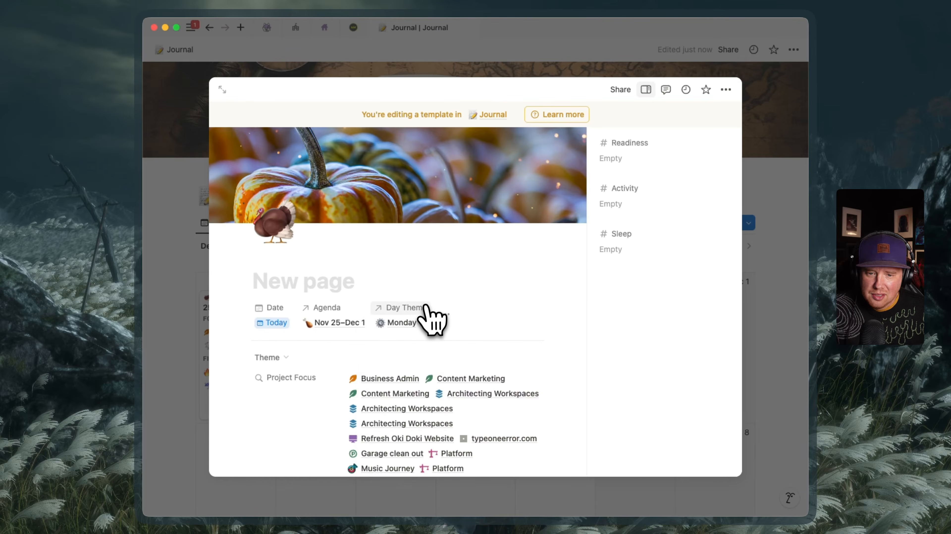
Check the Day Theme relation's property settings and its page limit options without changing them.
right_click(421, 323)
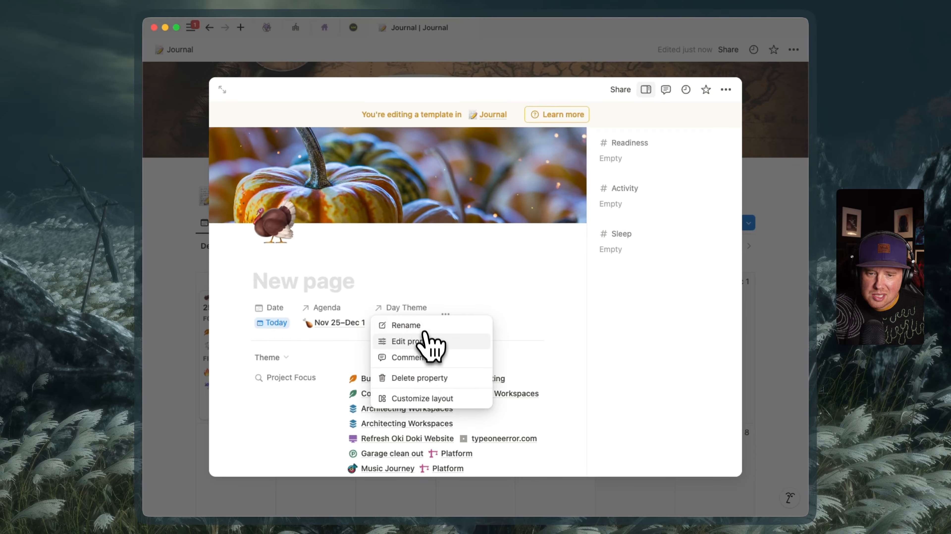
click(426, 340)
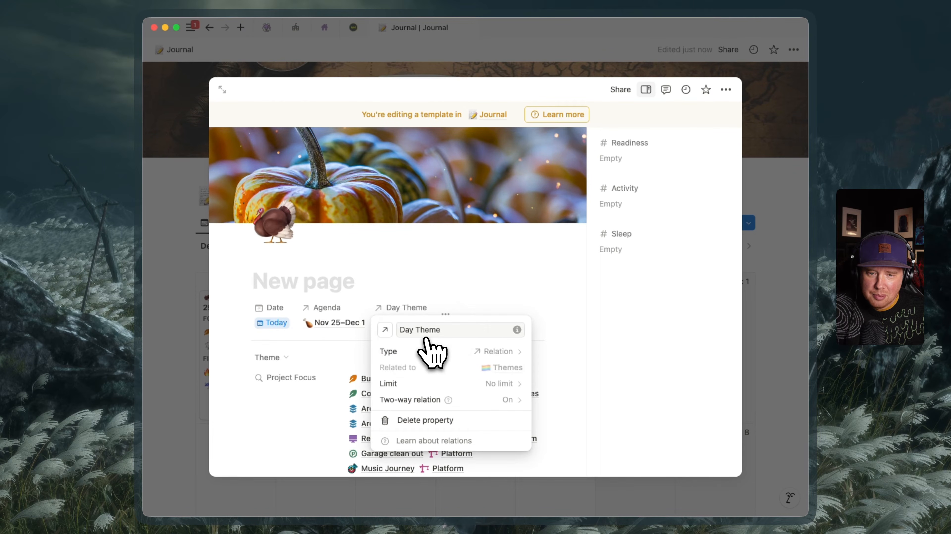
click(495, 385)
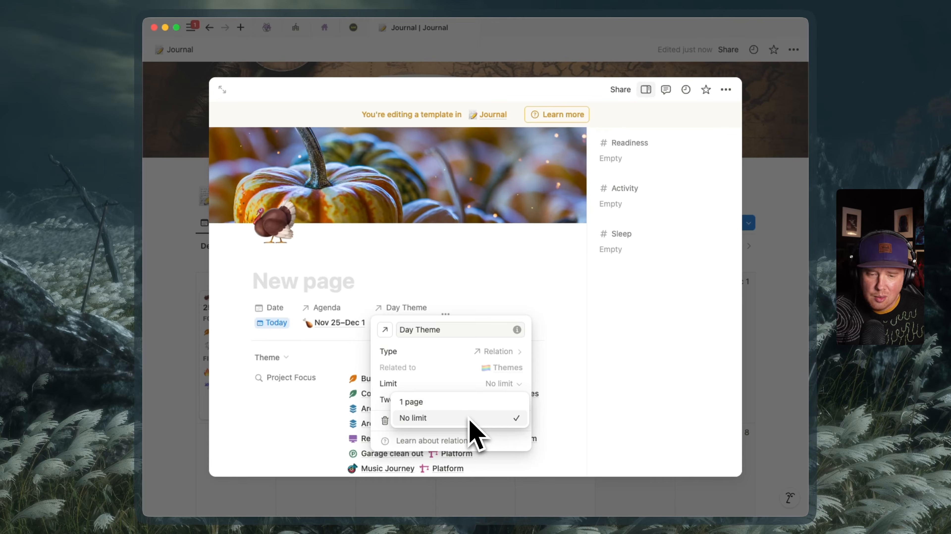
click(460, 264)
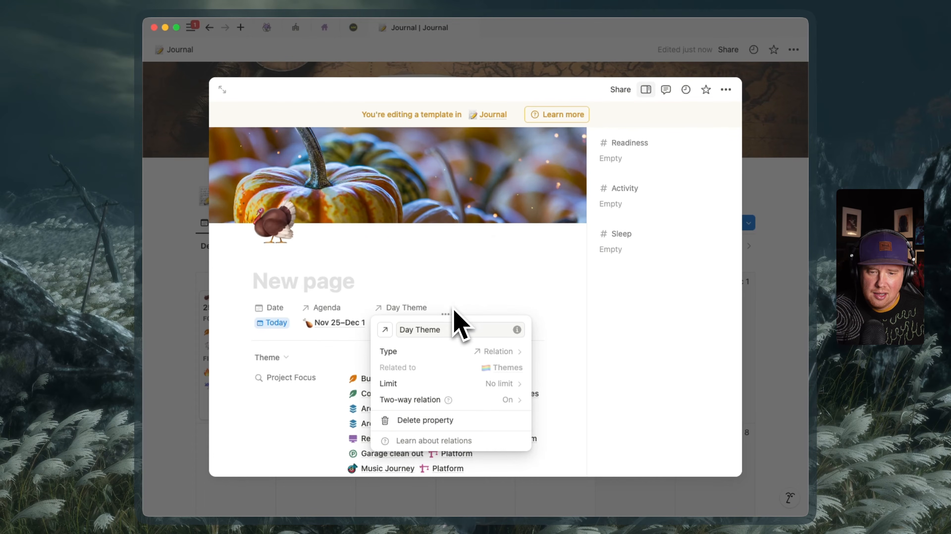
key(Escape)
Look over the template's linked Day Theme pages and Project Focus rollup again, and close the template.
click(447, 324)
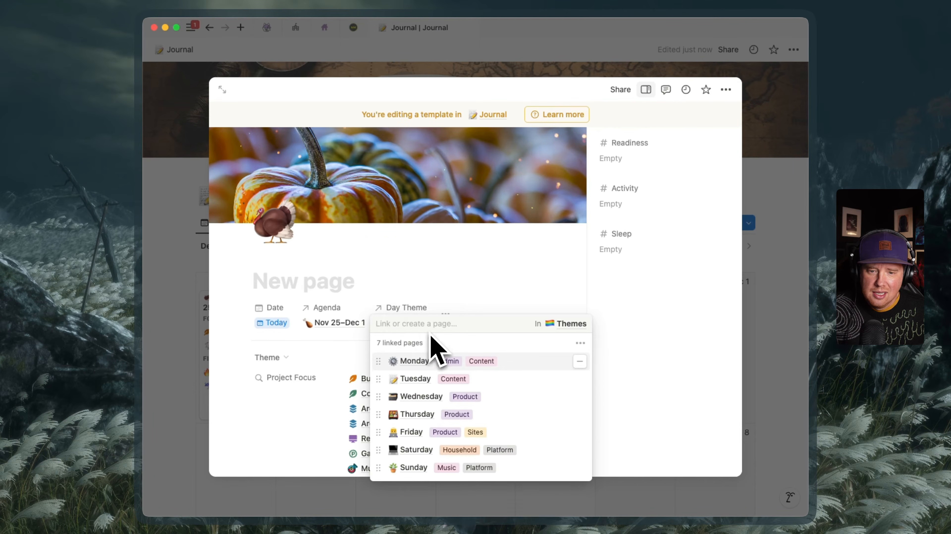
click(468, 288)
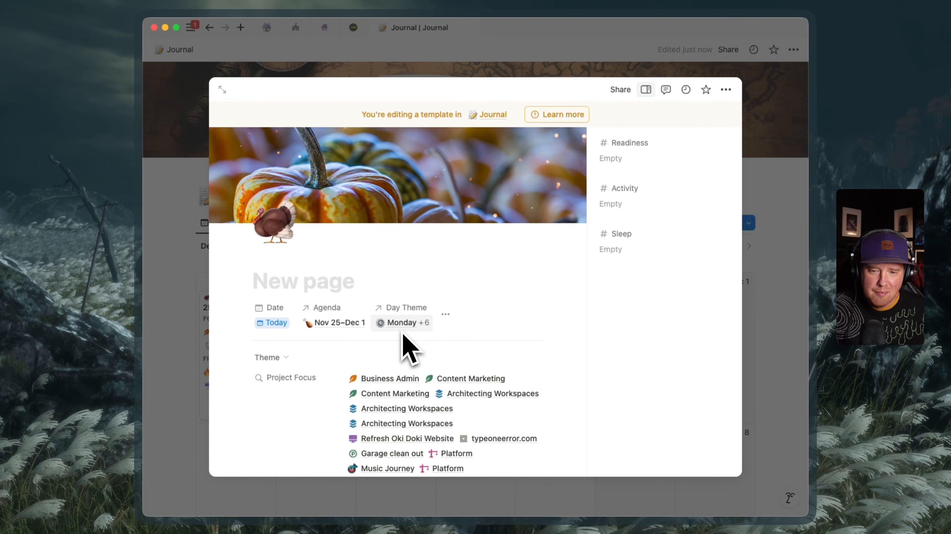
scroll(412, 350, down, 1)
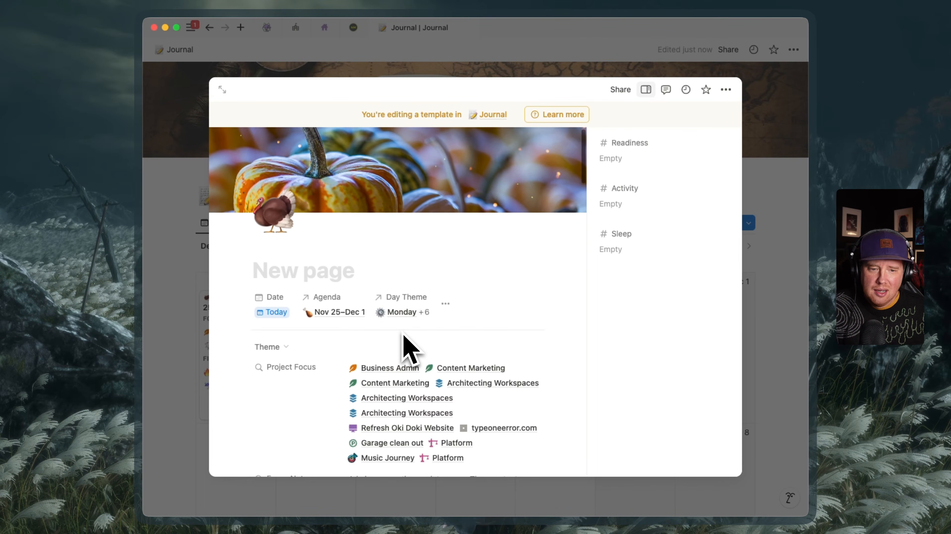
click(797, 329)
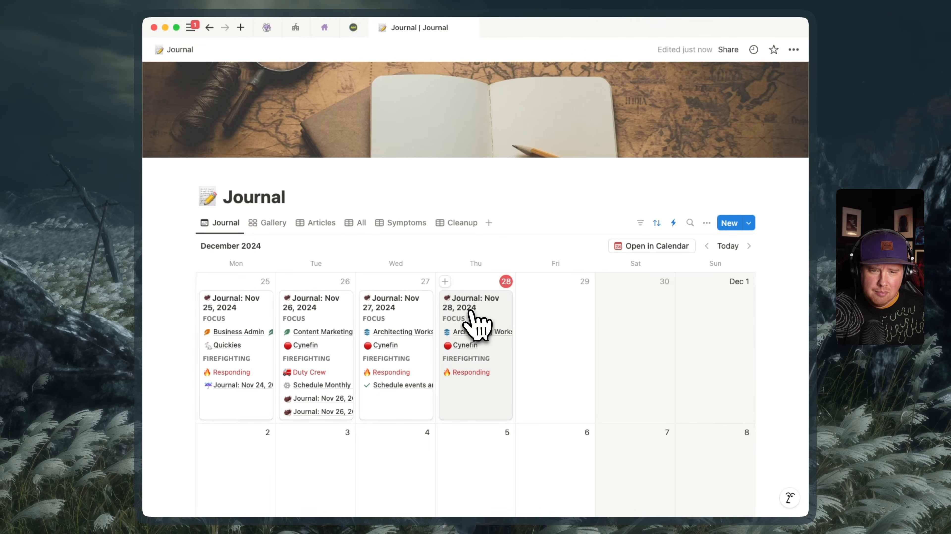
Open the Nov 28, 2024 journal entry and examine its Day Theme and the properties in its Theme section.
click(472, 319)
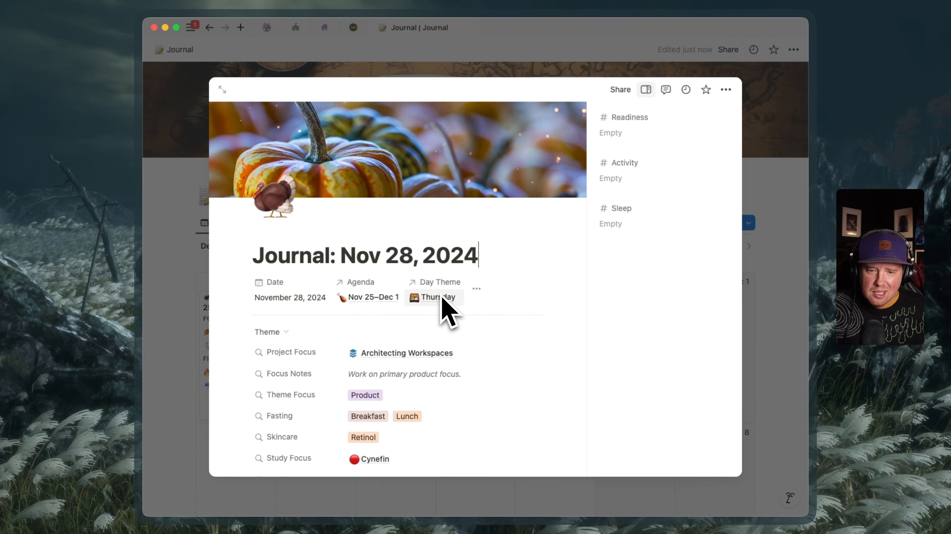
scroll(436, 299, down, 3)
scroll(310, 301, down, 1)
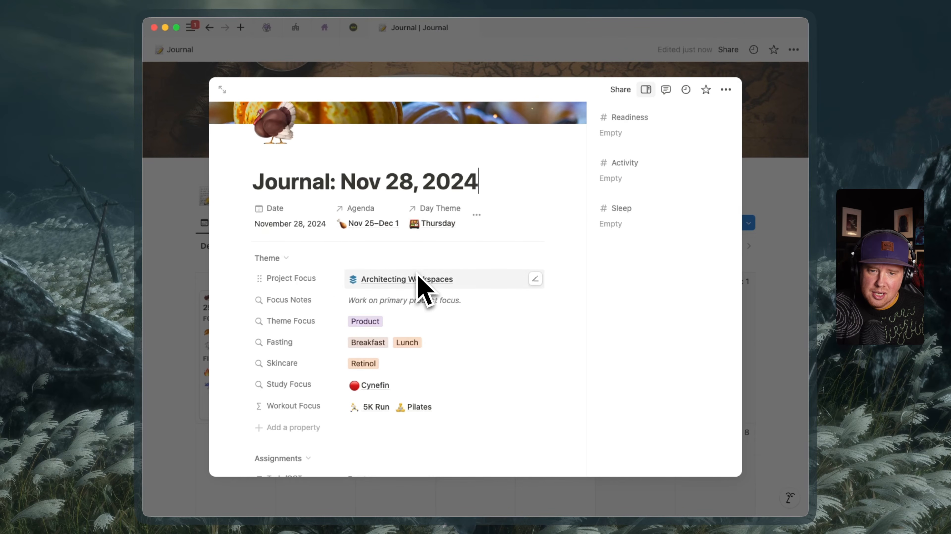
Replace Thursday with Friday as the linked Day Theme of the Nov 28, 2024 journal entry.
click(460, 229)
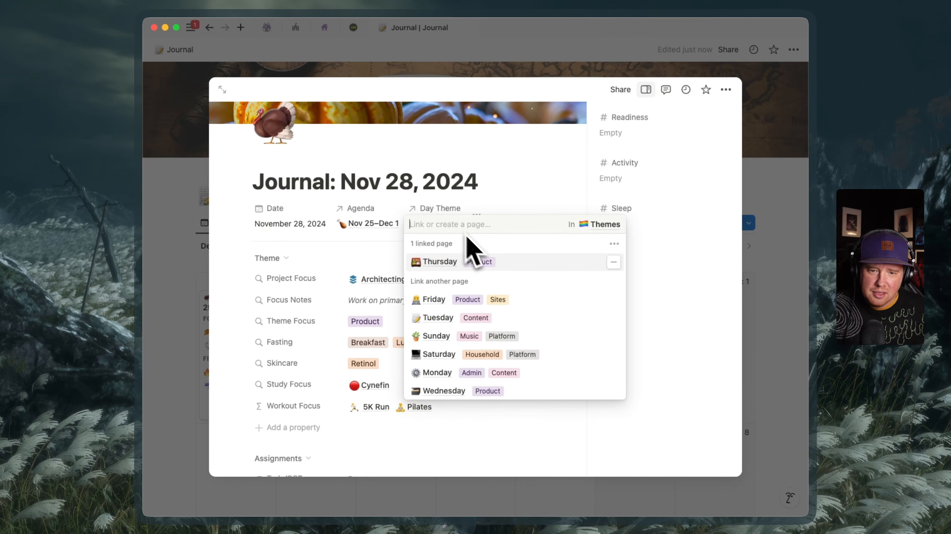
click(613, 262)
click(569, 264)
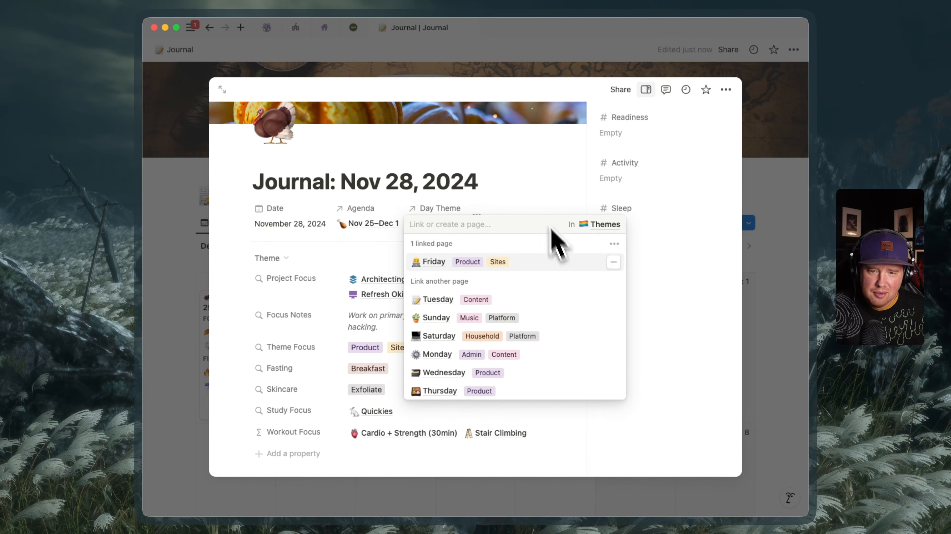
key(Escape)
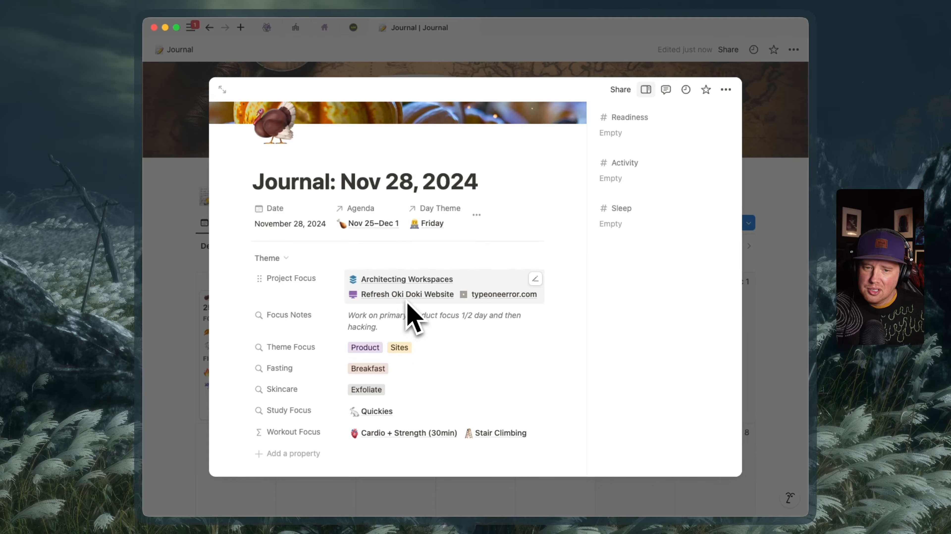
Move the Nov 28, 2024 journal entry to the trash.
click(725, 90)
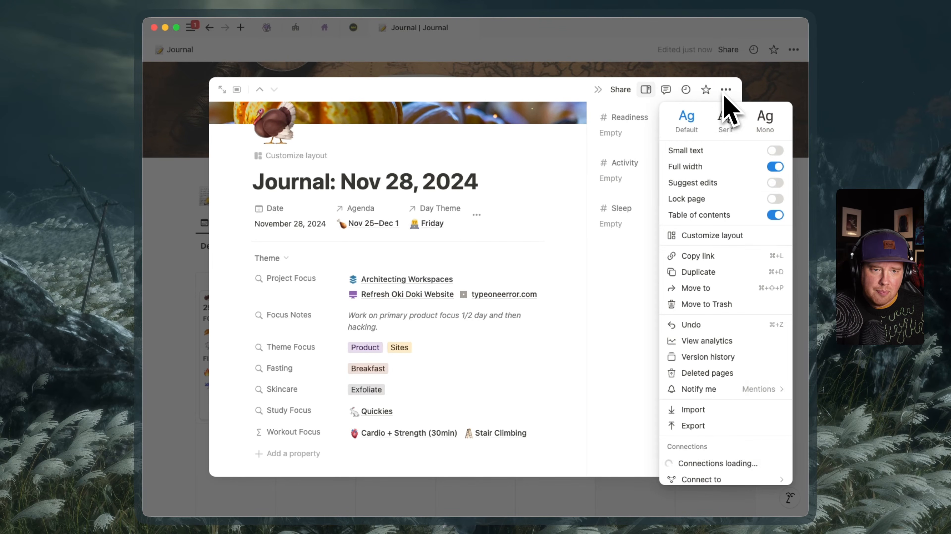
click(706, 304)
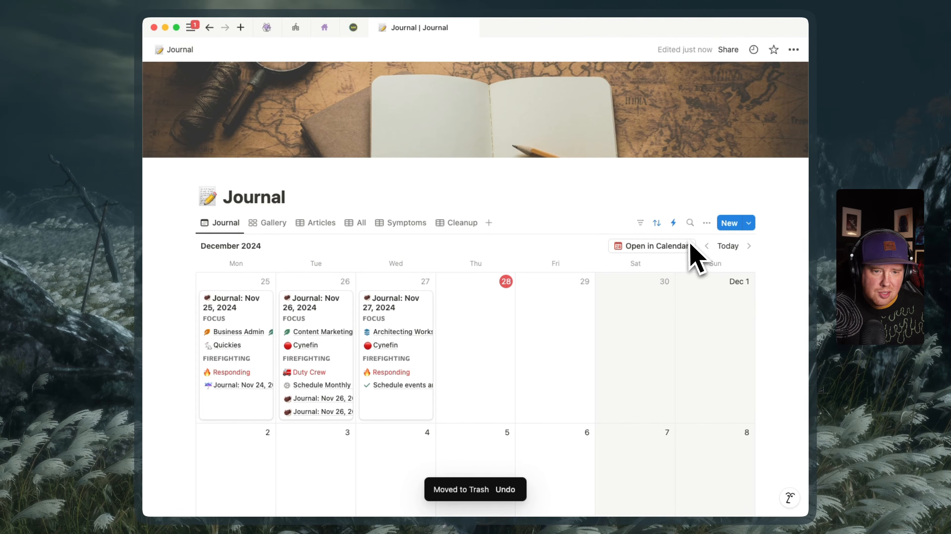
Reopen the Assign Day Theme and Title automation and examine its Any property edited trigger.
click(674, 223)
click(694, 307)
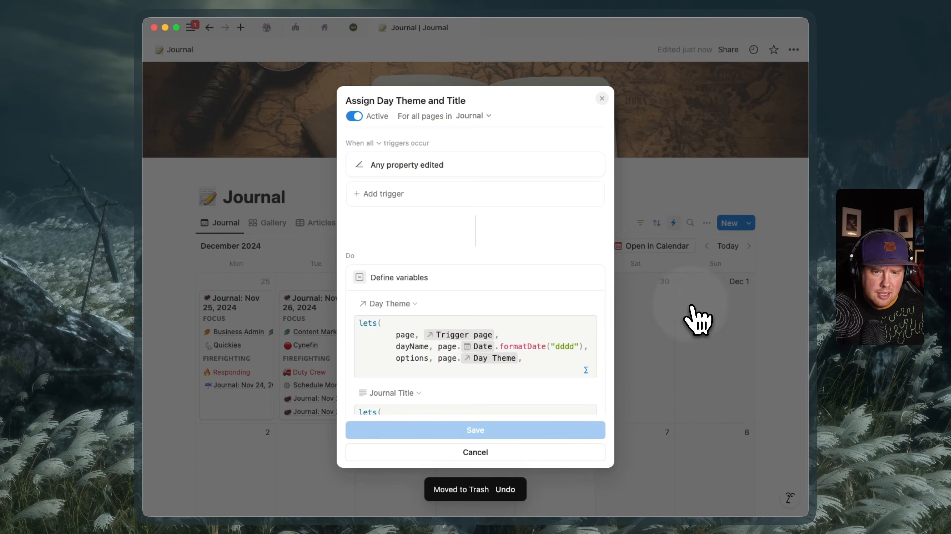
scroll(537, 334, down, 3)
scroll(528, 319, up, 2)
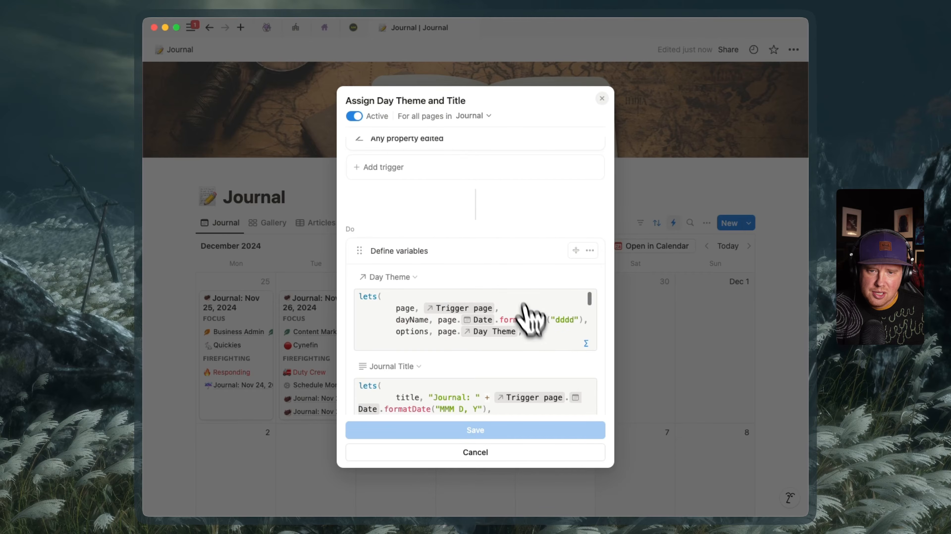
scroll(493, 240, up, 3)
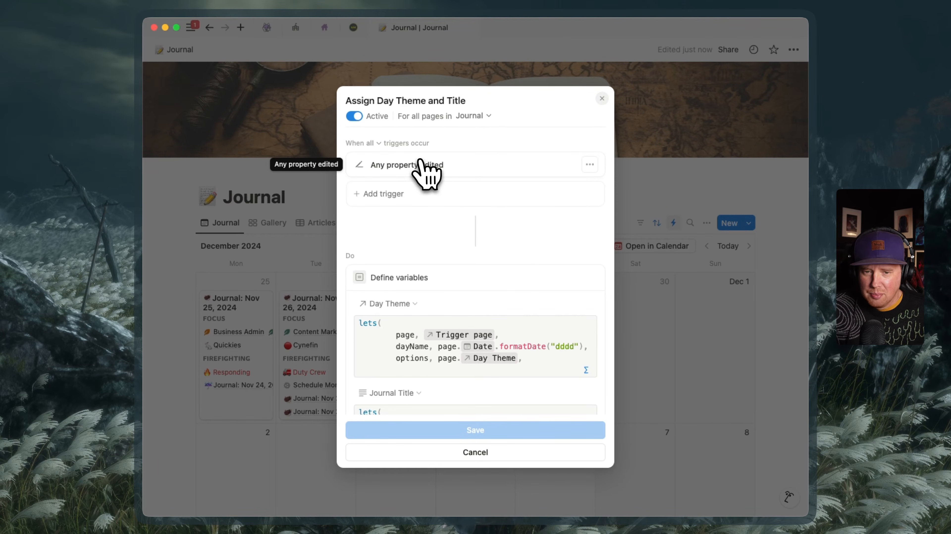
Review the Day Theme and Journal Title variable formulas and the custom value used by the Set Day Theme action.
scroll(457, 180, down, 2)
scroll(457, 184, down, 4)
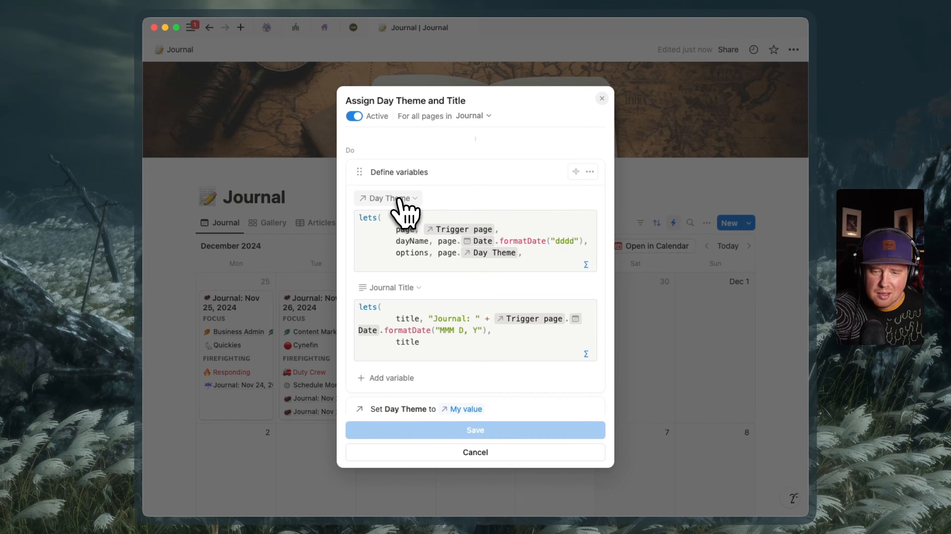
scroll(406, 239, down, 3)
click(468, 409)
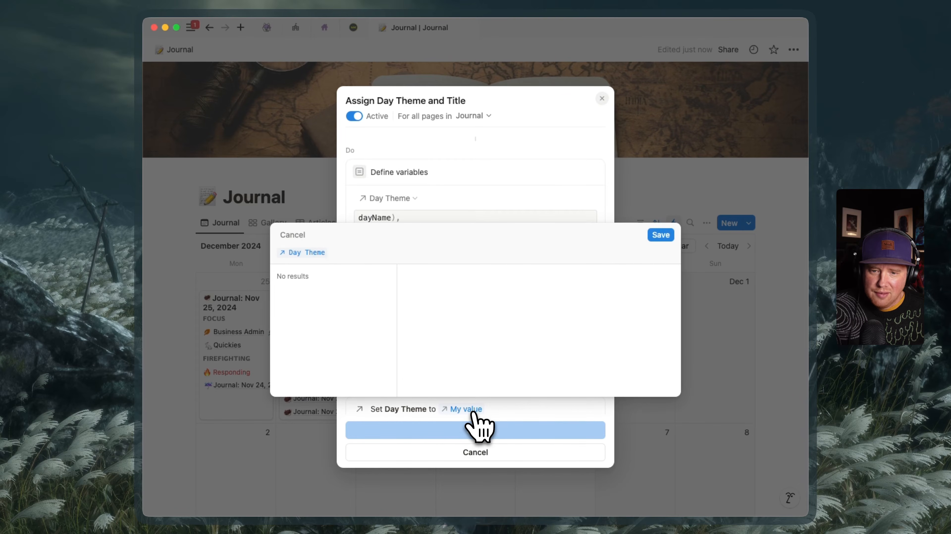
click(661, 235)
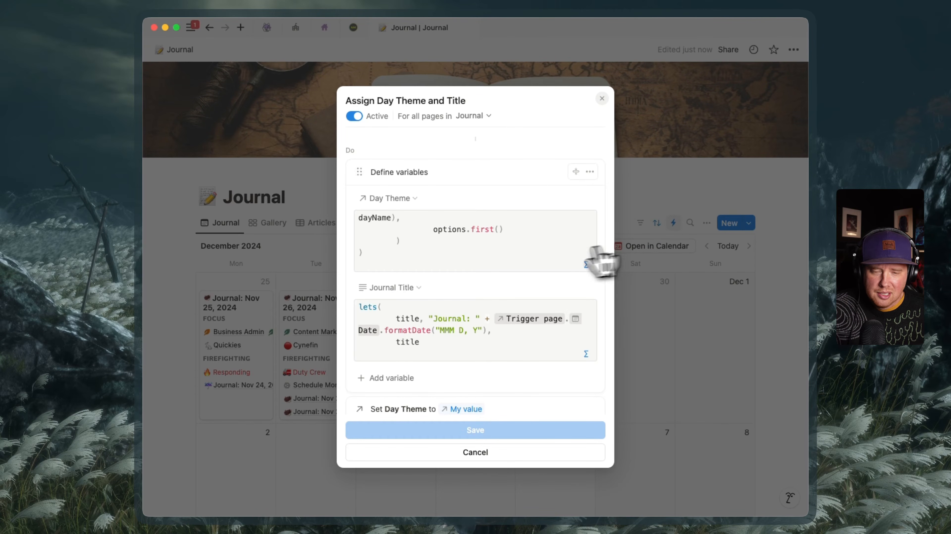
Open the Day Theme variable's formula and examine how its page, dayName and options variables are defined.
click(525, 249)
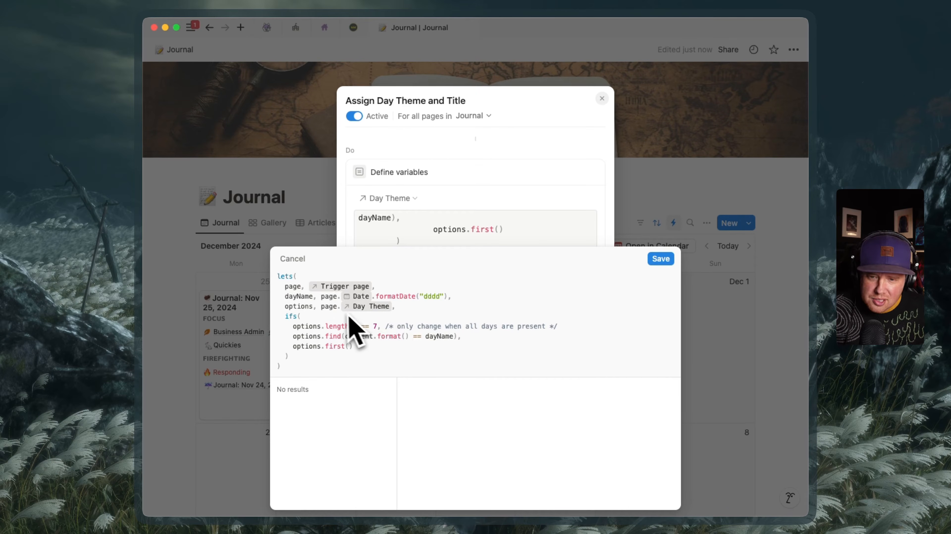
double_click(285, 276)
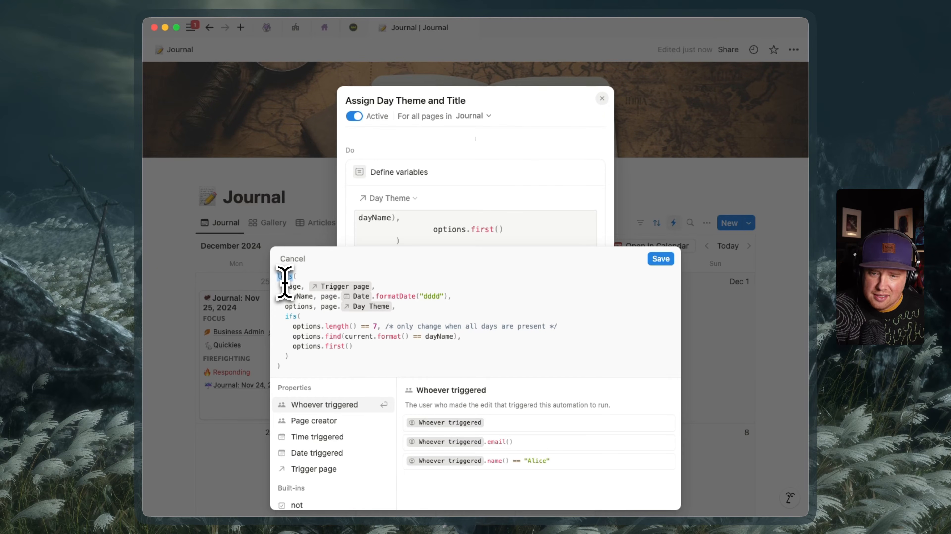
double_click(294, 288)
click(295, 289)
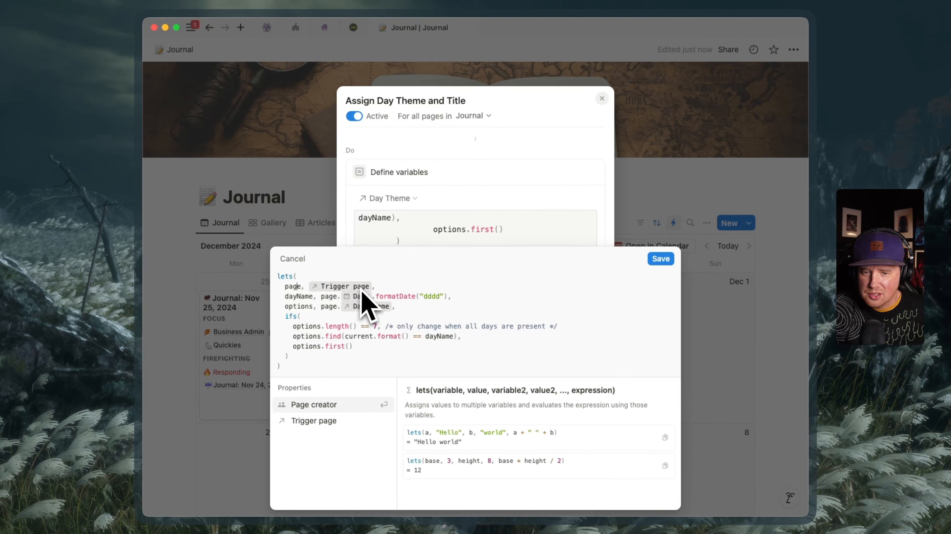
double_click(299, 296)
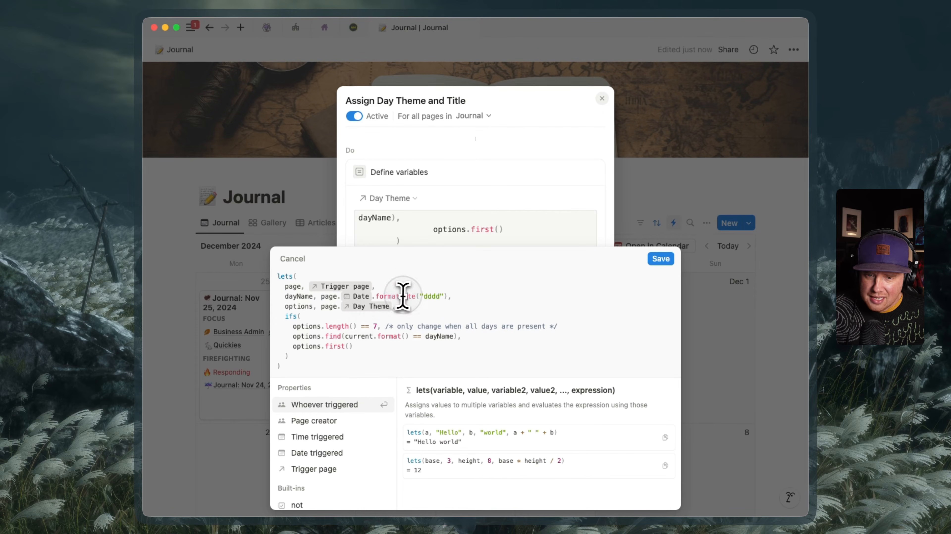
double_click(414, 296)
double_click(431, 296)
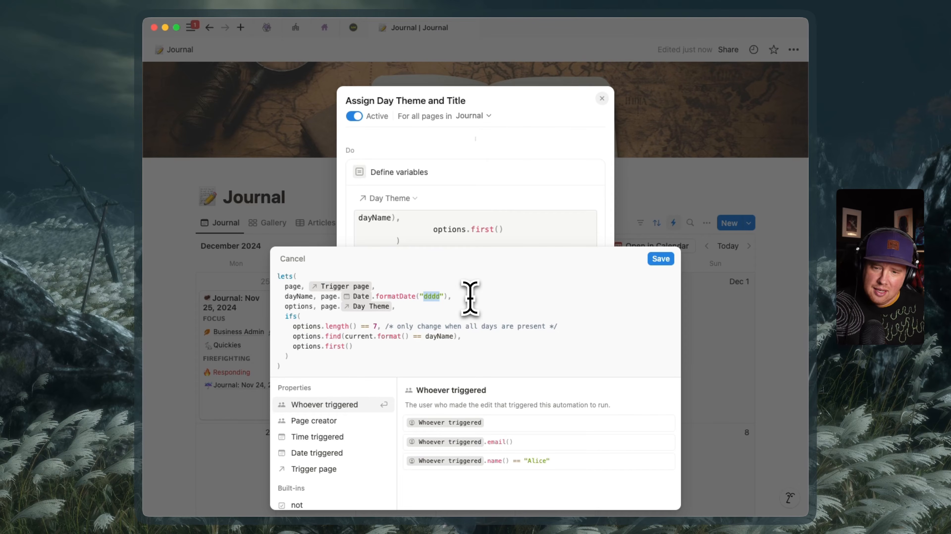
double_click(290, 306)
click(291, 309)
double_click(299, 310)
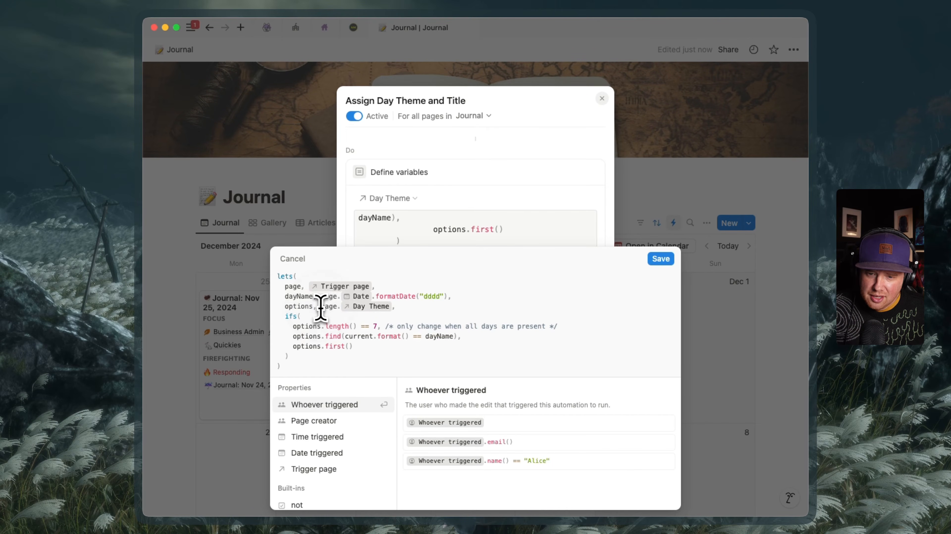
drag(371, 311, 388, 313)
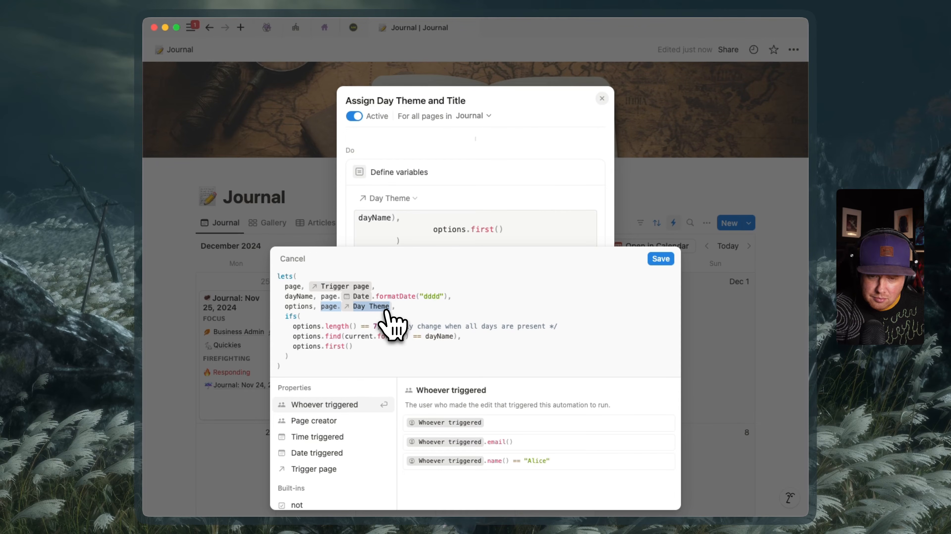
click(429, 306)
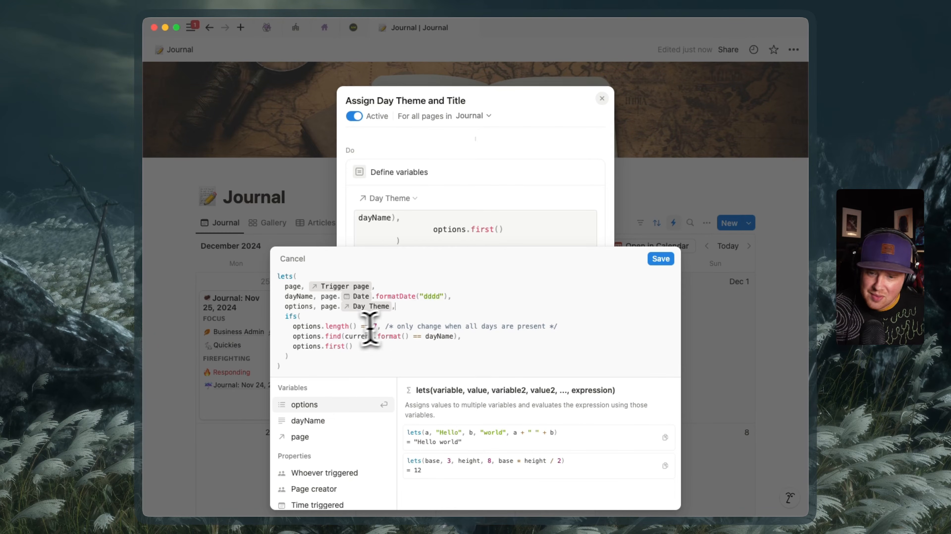
Examine the ifs() block of the Day Theme formula, covering the options.length() == 7 condition and the options.find() comparison with dayName.
drag(287, 317, 311, 367)
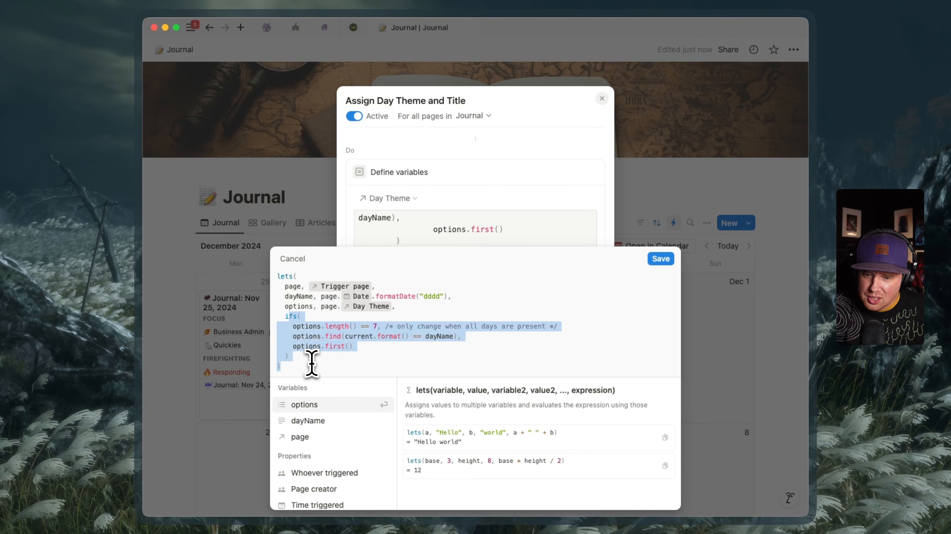
click(311, 359)
drag(302, 326, 380, 332)
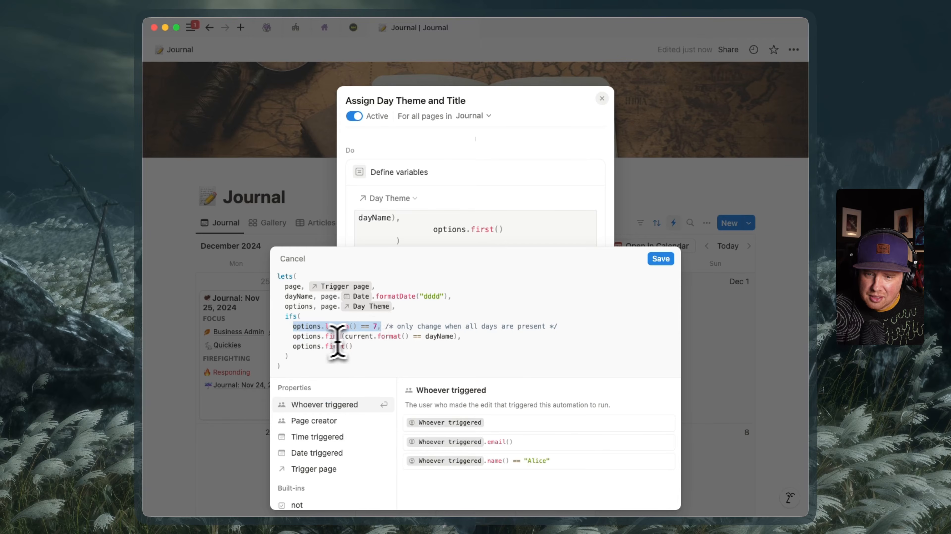
click(293, 337)
drag(293, 338, 340, 338)
double_click(334, 338)
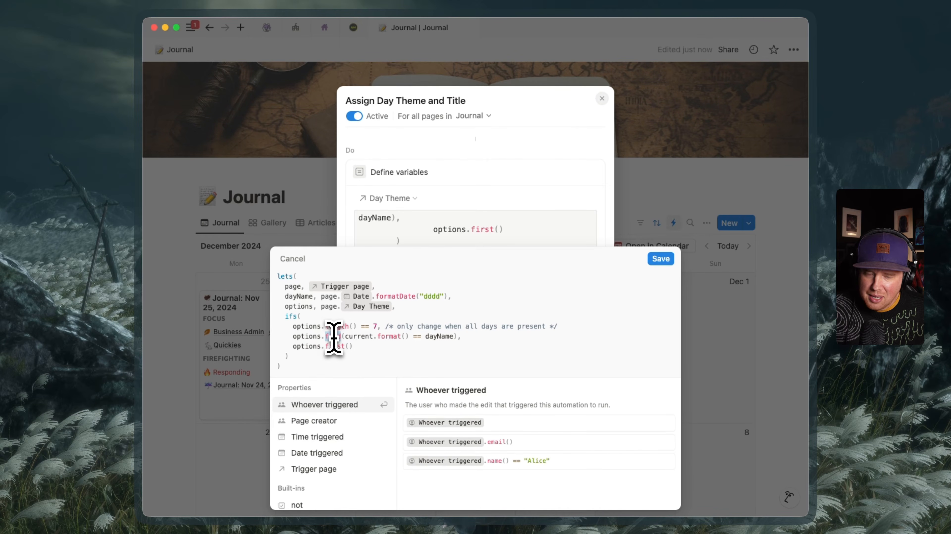
double_click(316, 337)
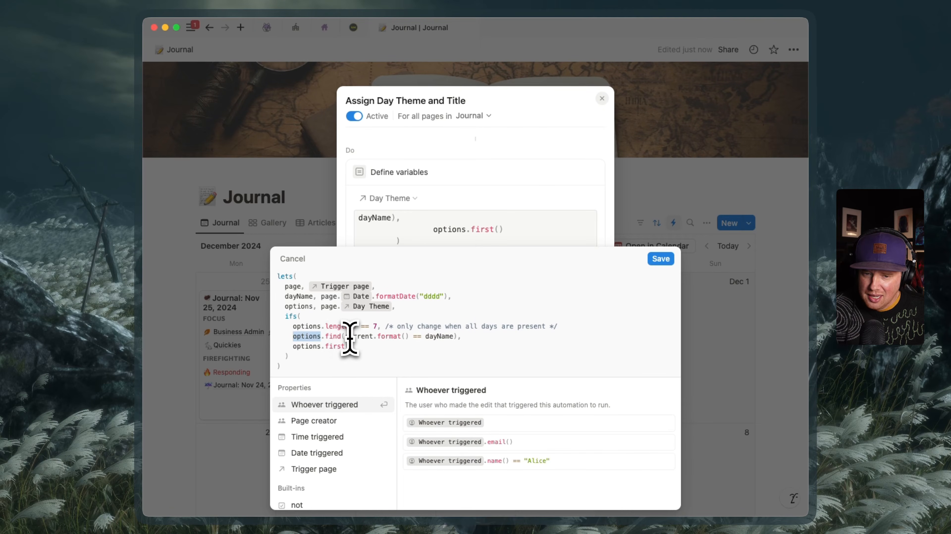
drag(396, 339, 443, 339)
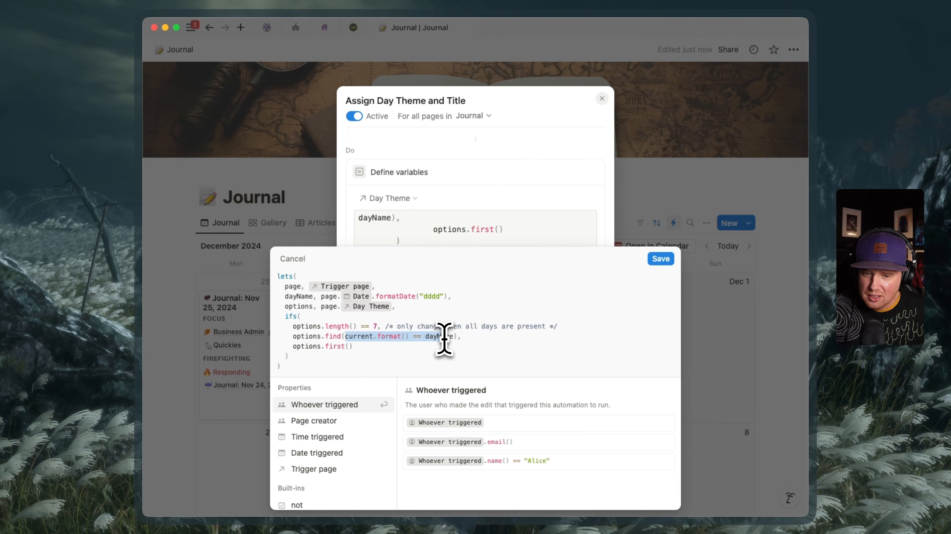
double_click(435, 336)
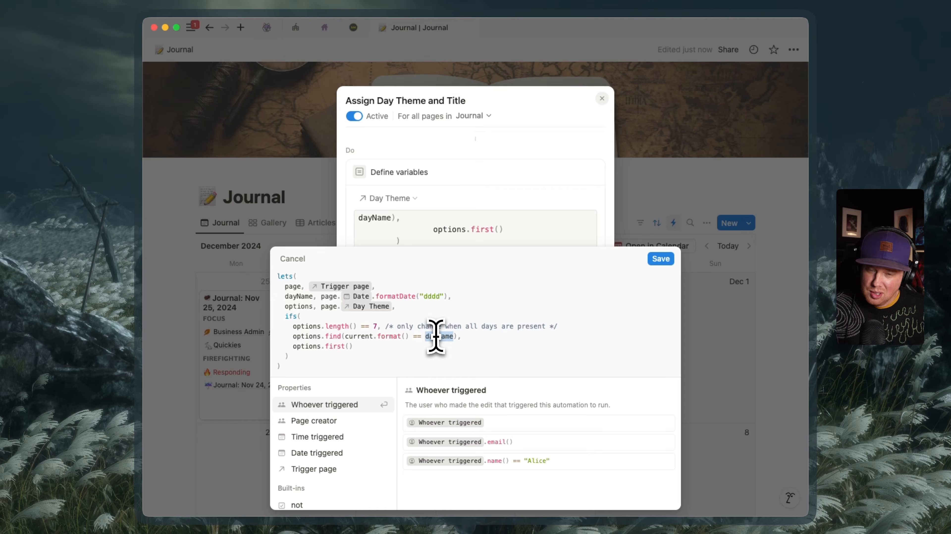
Try the Name property in place of format() in the options.find() condition, and undo the replacement.
double_click(387, 337)
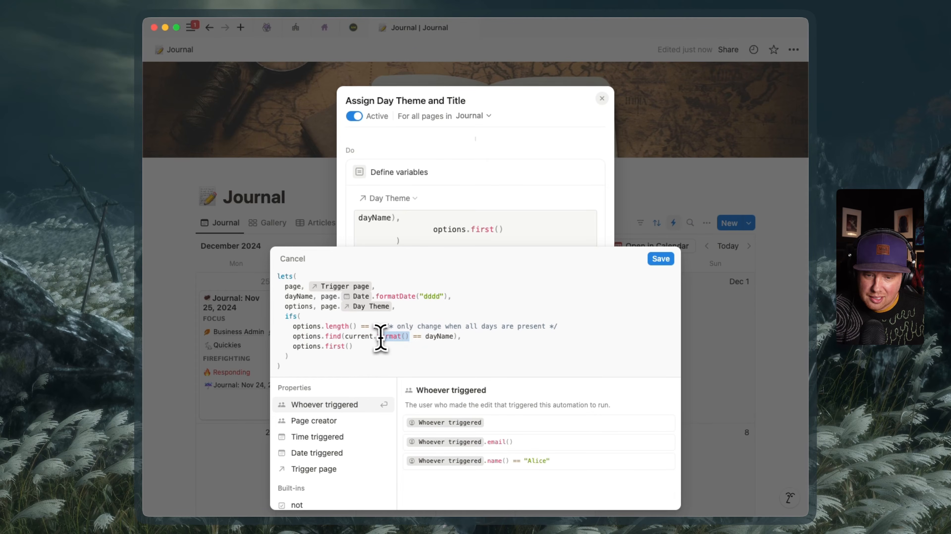
key(BackSpace)
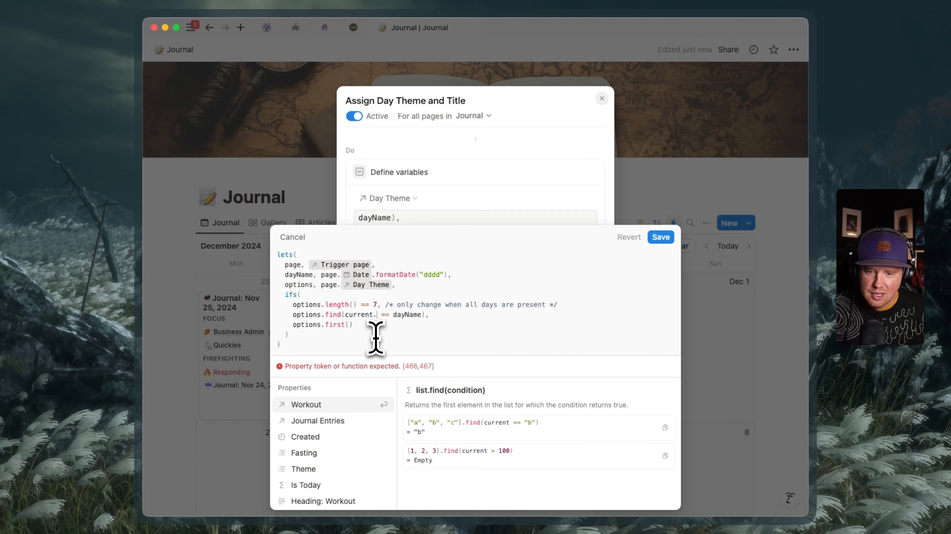
scroll(355, 425, down, 5)
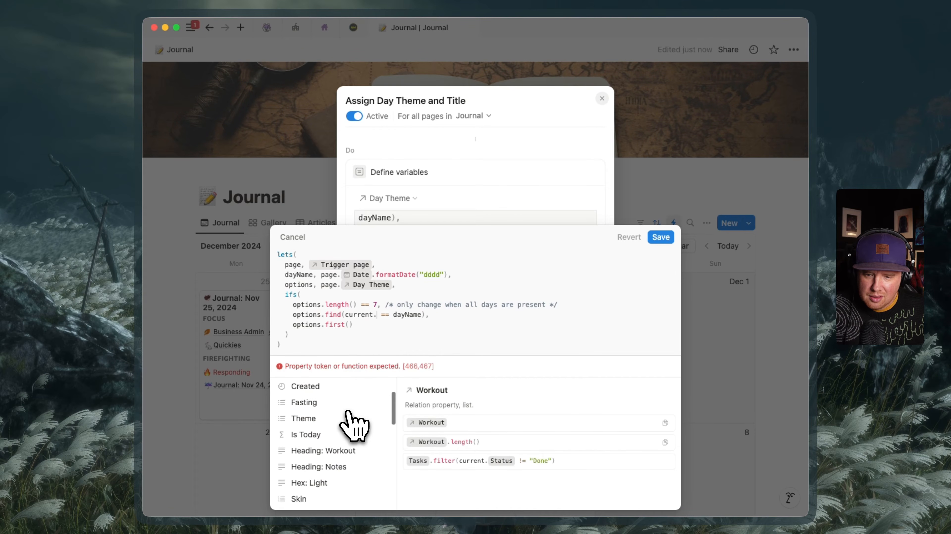
scroll(348, 412, down, 4)
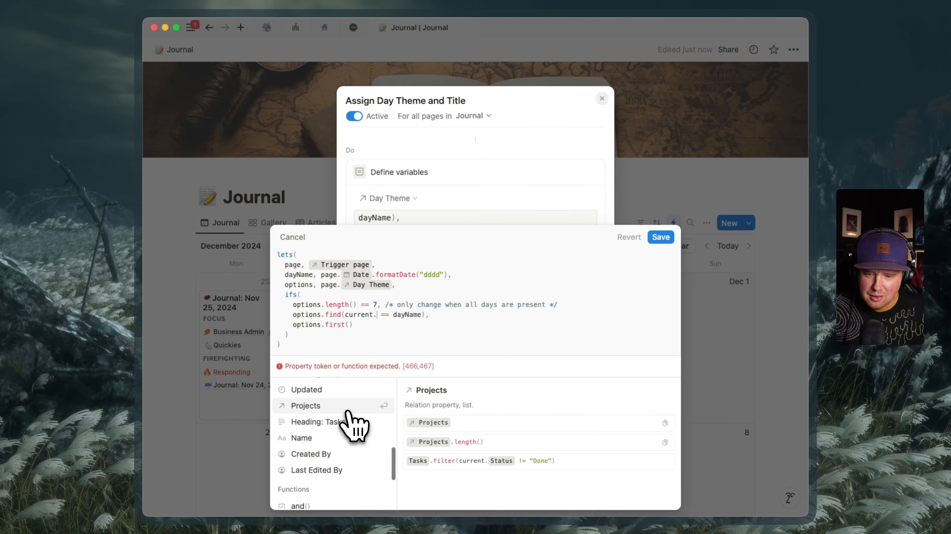
click(340, 438)
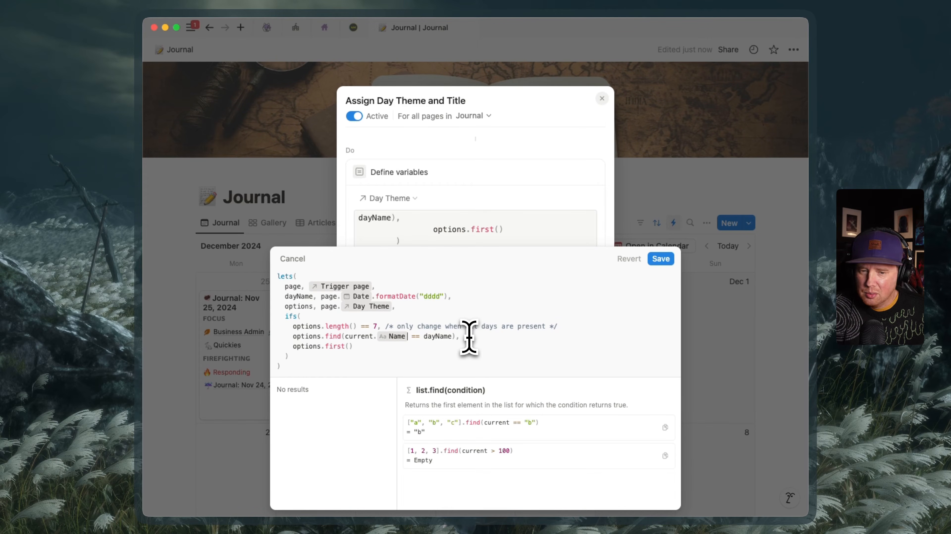
key(super+z)
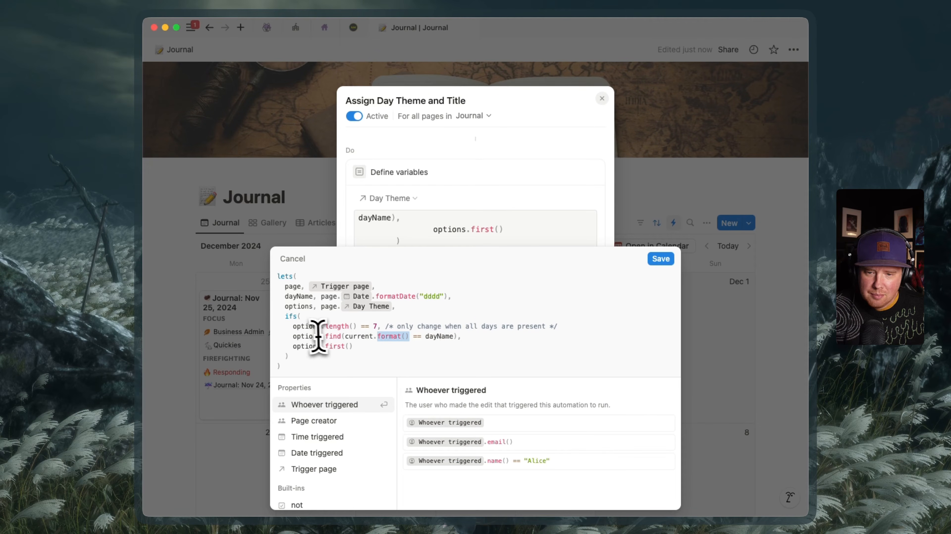
Remove .first() from the fallback value of the ifs() block so it reads options, and save the Day Theme formula.
drag(293, 328, 491, 333)
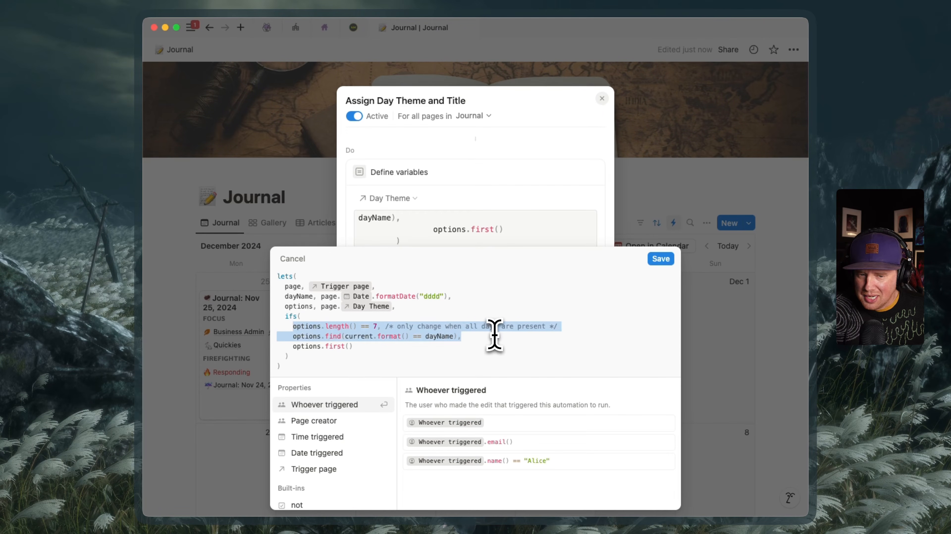
click(430, 292)
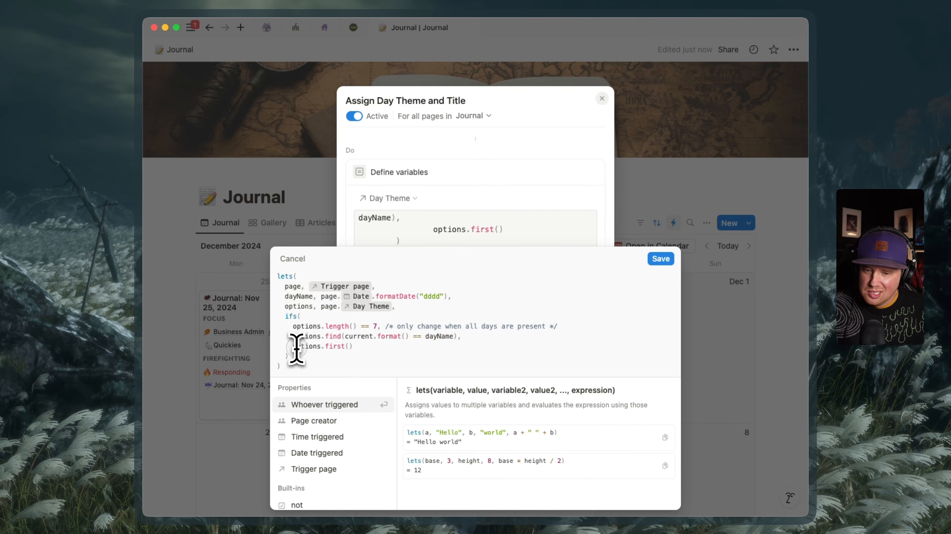
drag(294, 347, 367, 347)
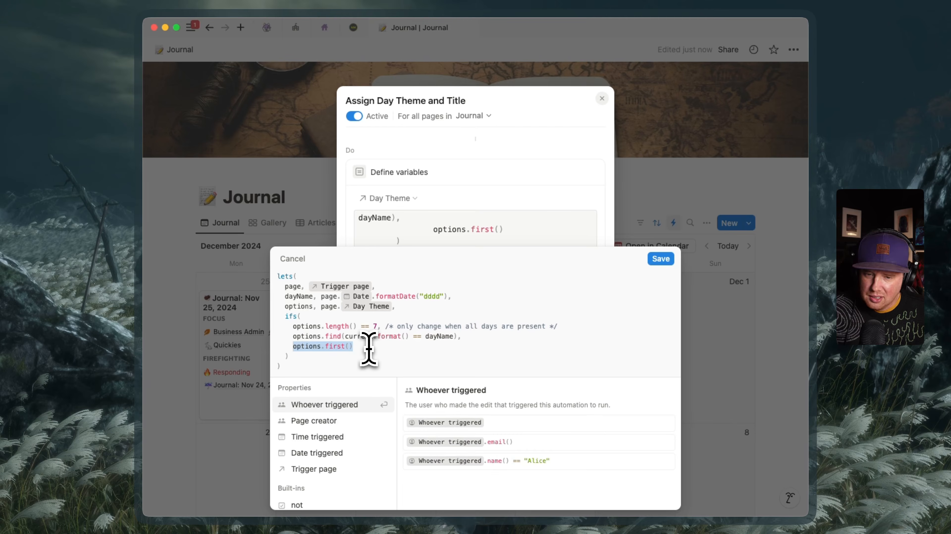
click(336, 346)
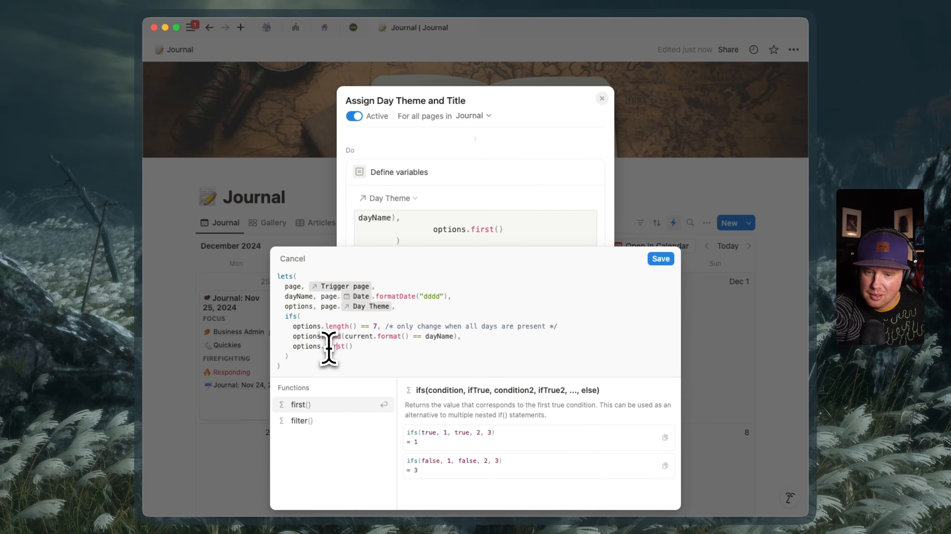
drag(363, 347, 320, 347)
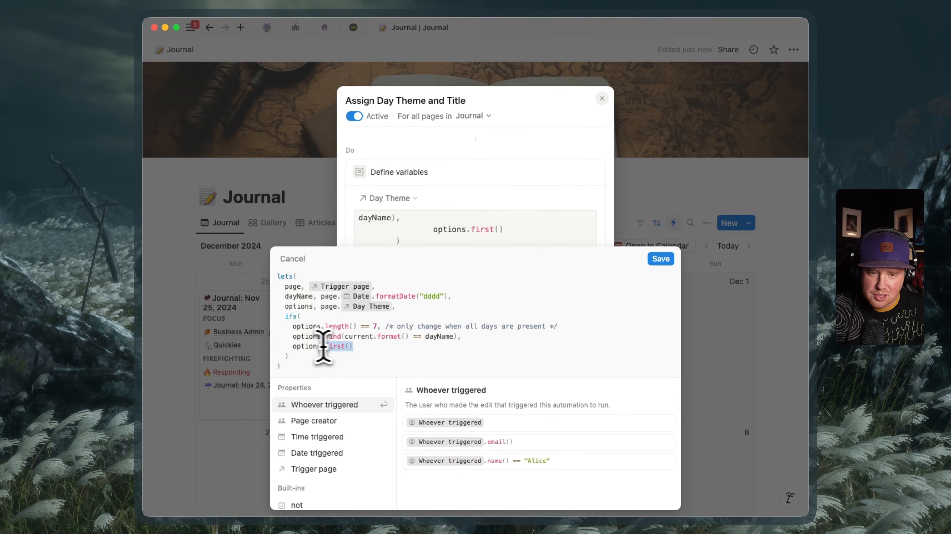
click(370, 350)
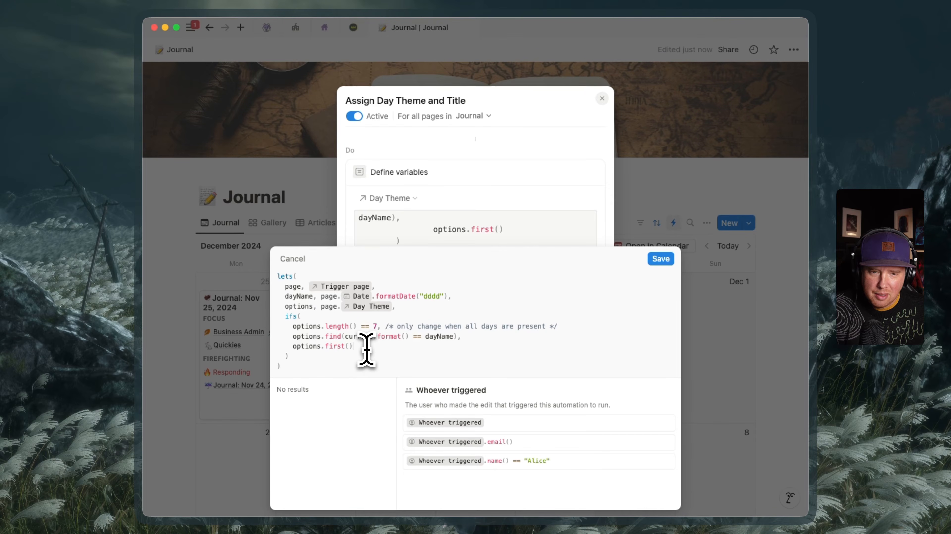
key(BackSpace)
key(BackSpace)
key(BackSpace)
key(BackSpace)
key(BackSpace)
key(BackSpace)
key(BackSpace)
key(BackSpace)
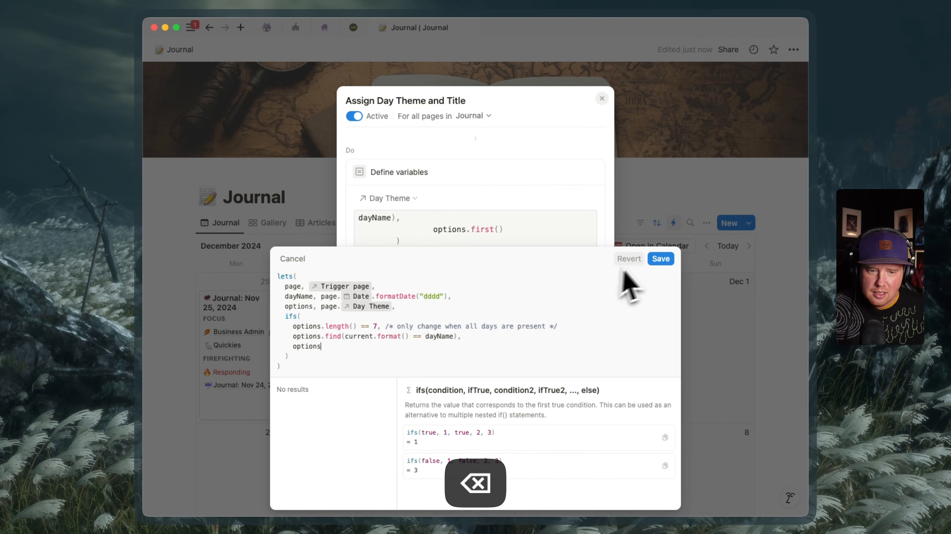
click(653, 259)
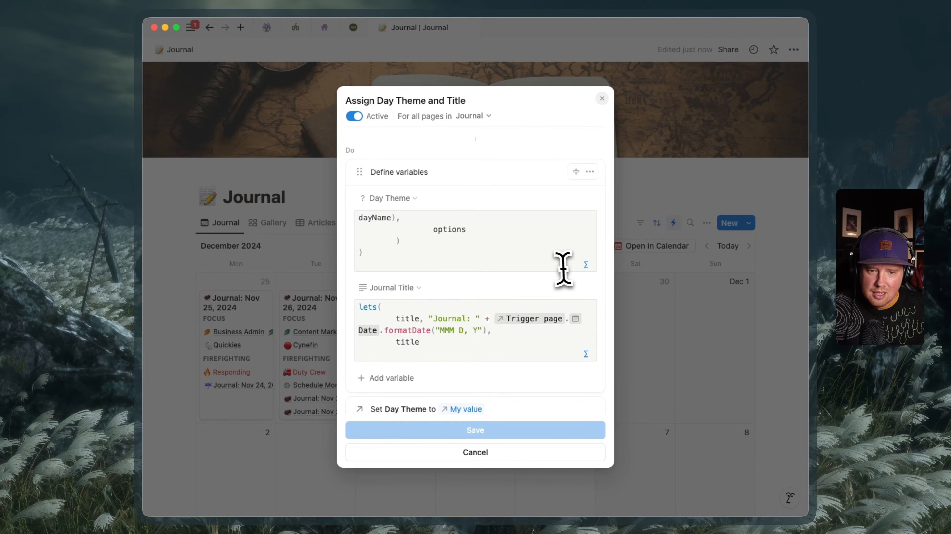
click(586, 264)
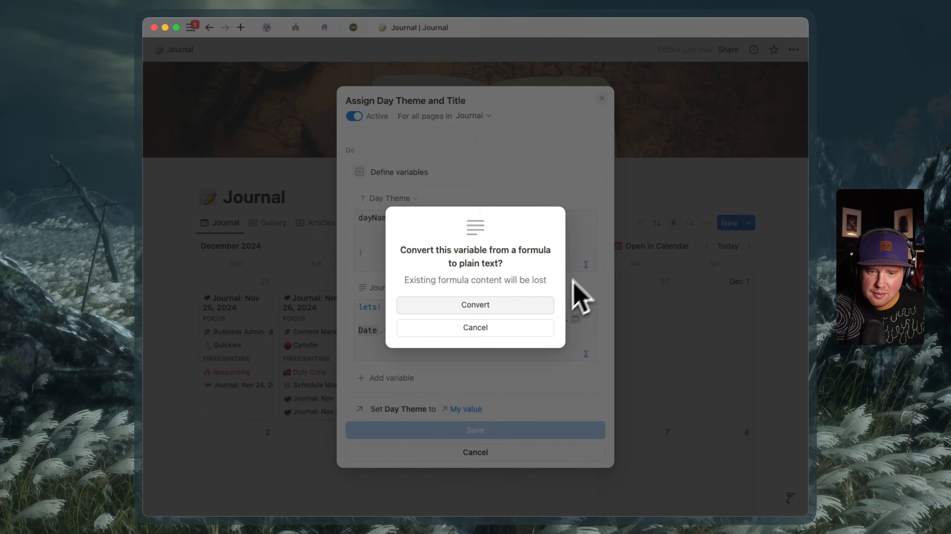
click(547, 328)
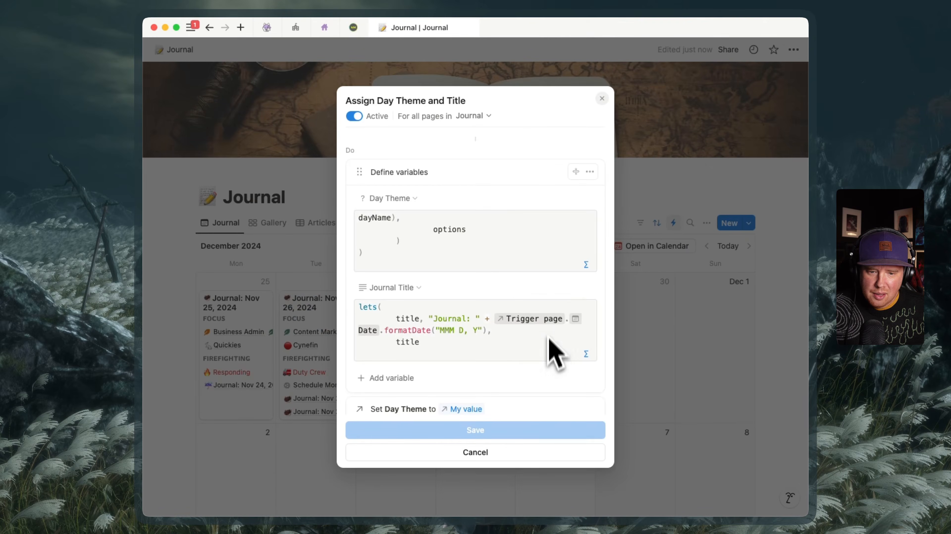
click(642, 382)
click(558, 310)
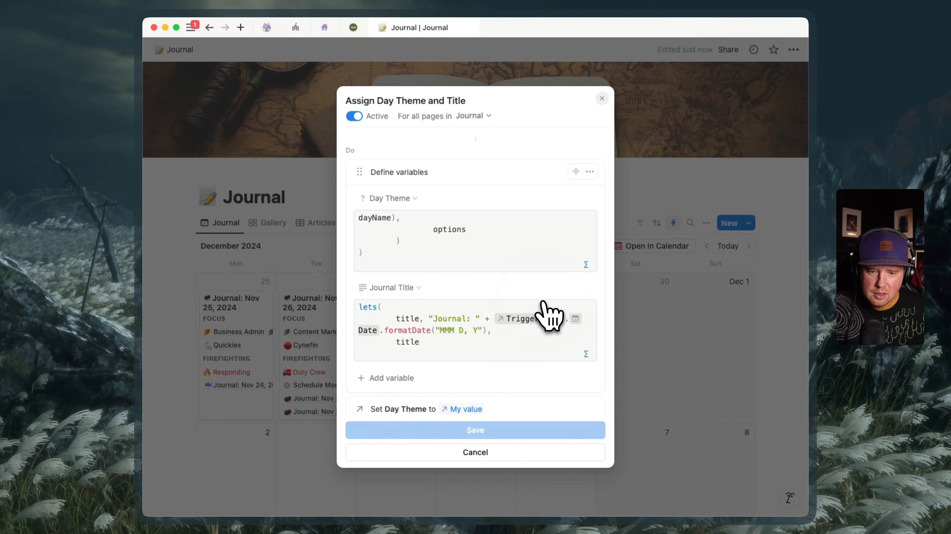
click(519, 263)
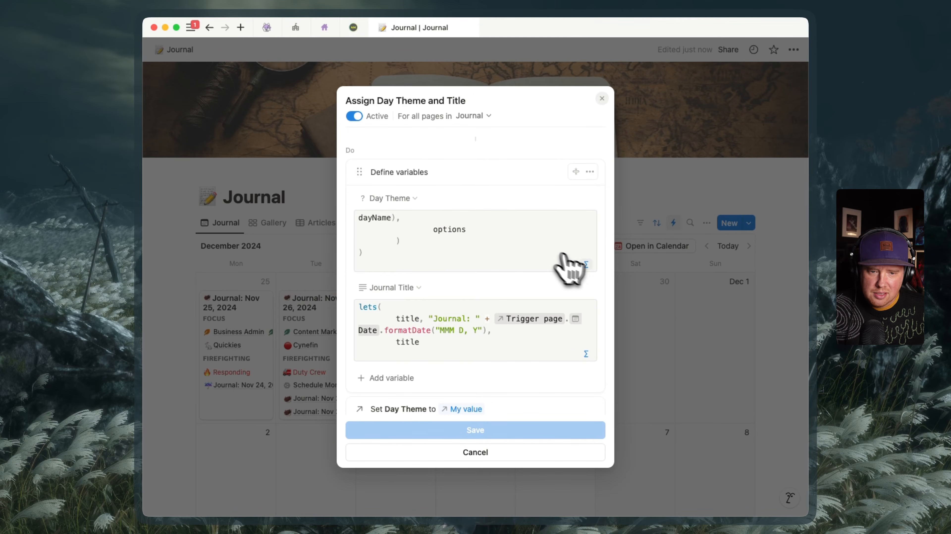
Reopen the Day Theme formula, retype the closing parenthesis of ifs(), save the formula and try to save the automation.
click(563, 242)
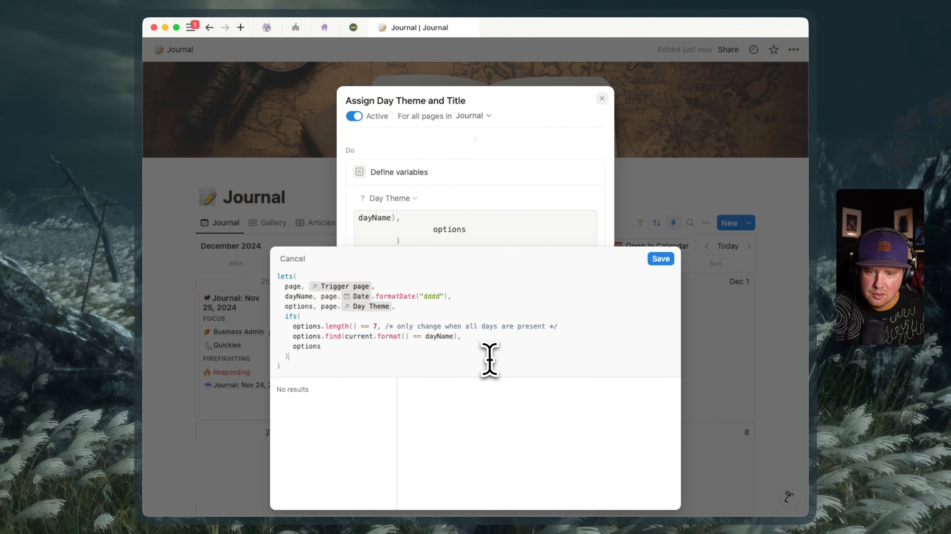
click(463, 363)
key(BackSpace)
text())
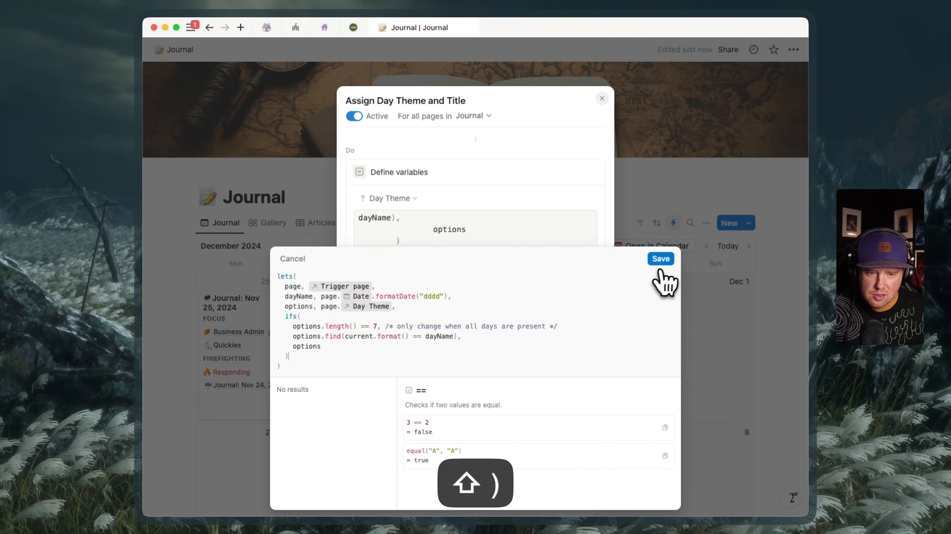
click(661, 259)
click(500, 430)
scroll(502, 393, down, 2)
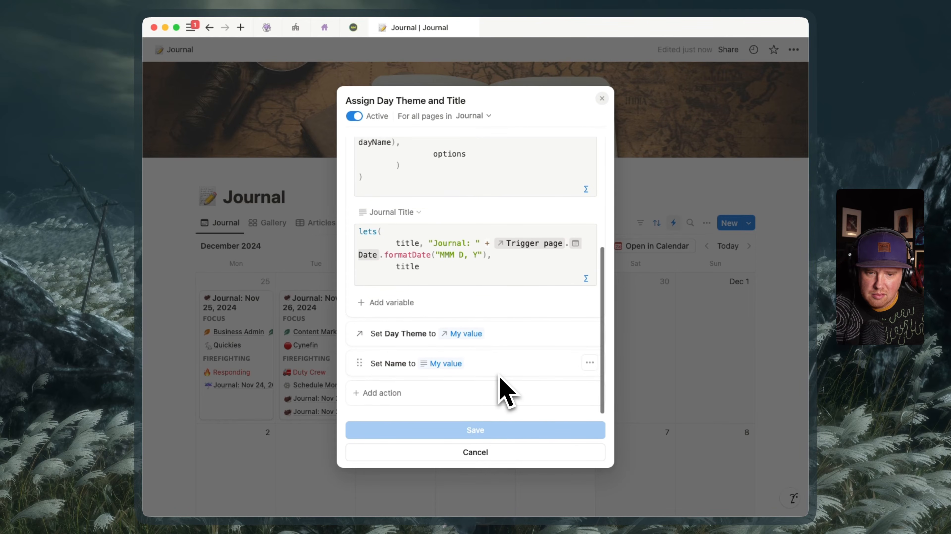
Reopen the Day Theme formula, add and remove a stray character after Trigger page, and save the formula again.
scroll(475, 359, up, 5)
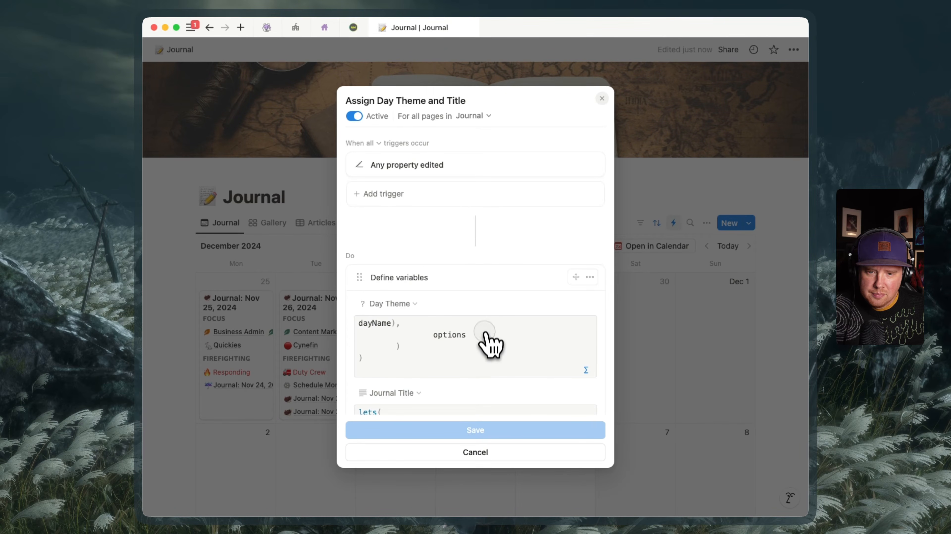
click(483, 331)
text(pa)
key(BackSpace)
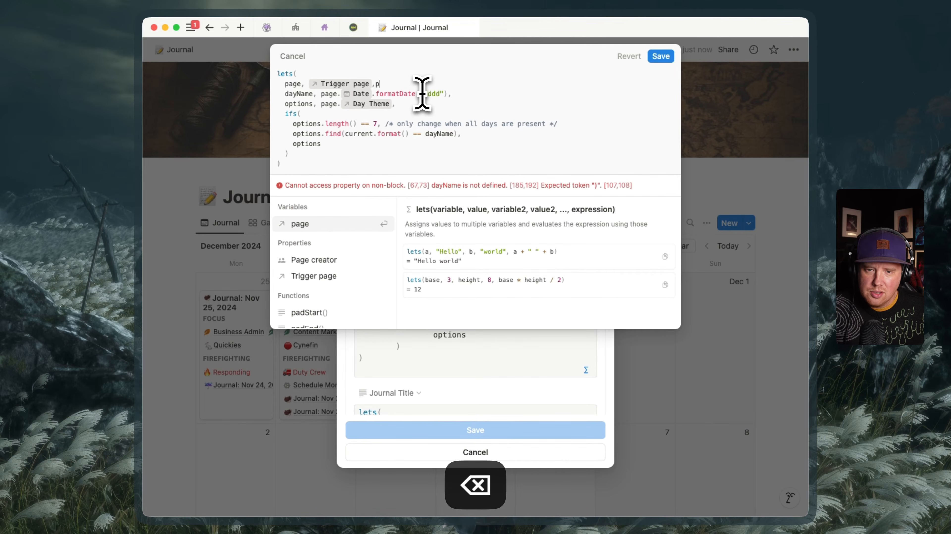
key(BackSpace)
click(660, 56)
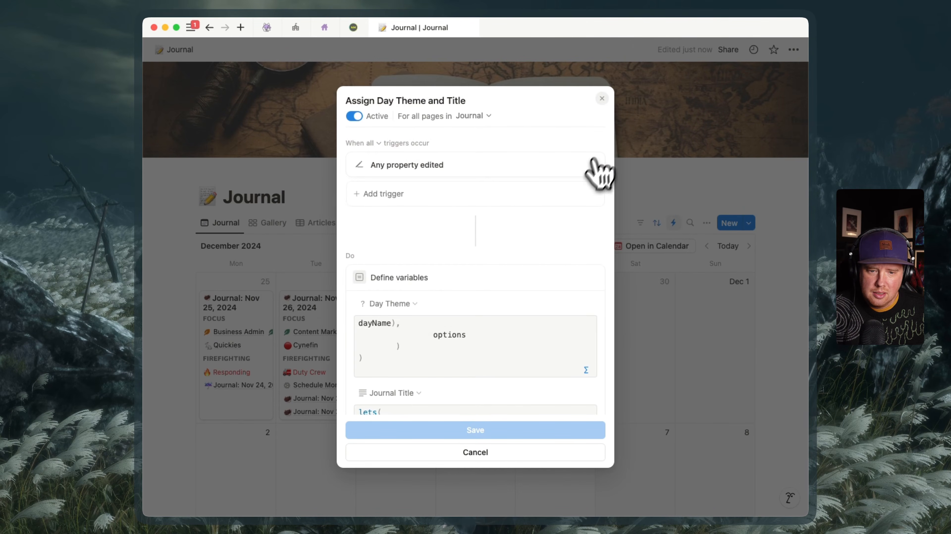
Cancel converting the Day Theme variable to plain text and discard the unsaved changes to the automation.
click(586, 370)
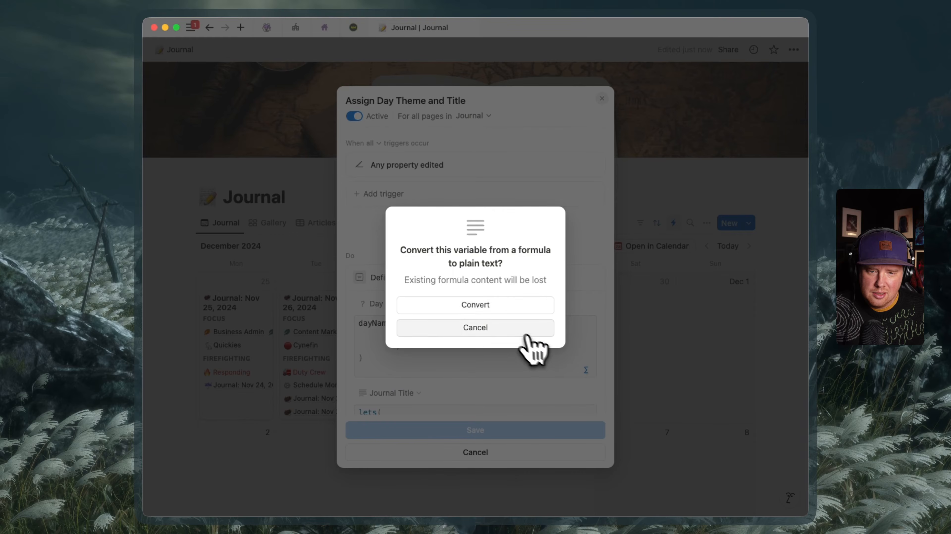
click(513, 330)
click(513, 329)
click(518, 336)
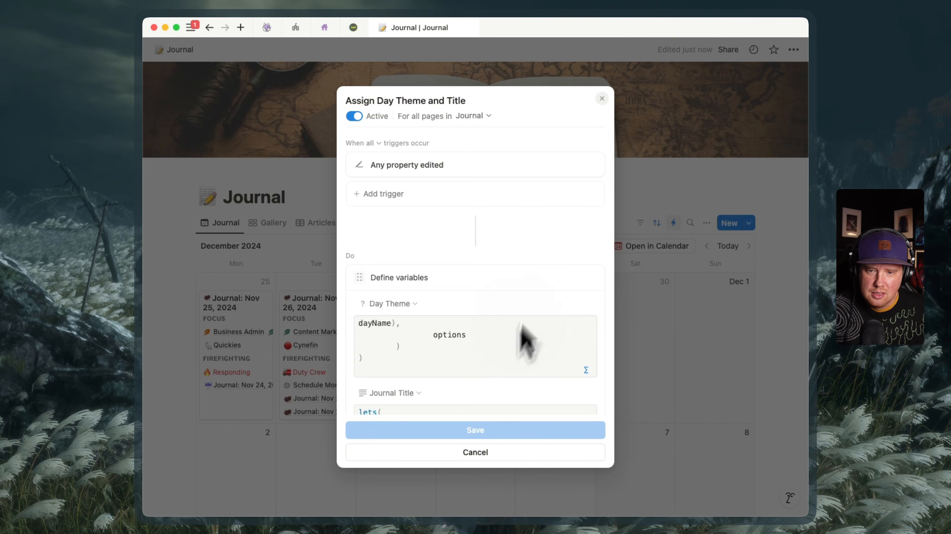
click(528, 453)
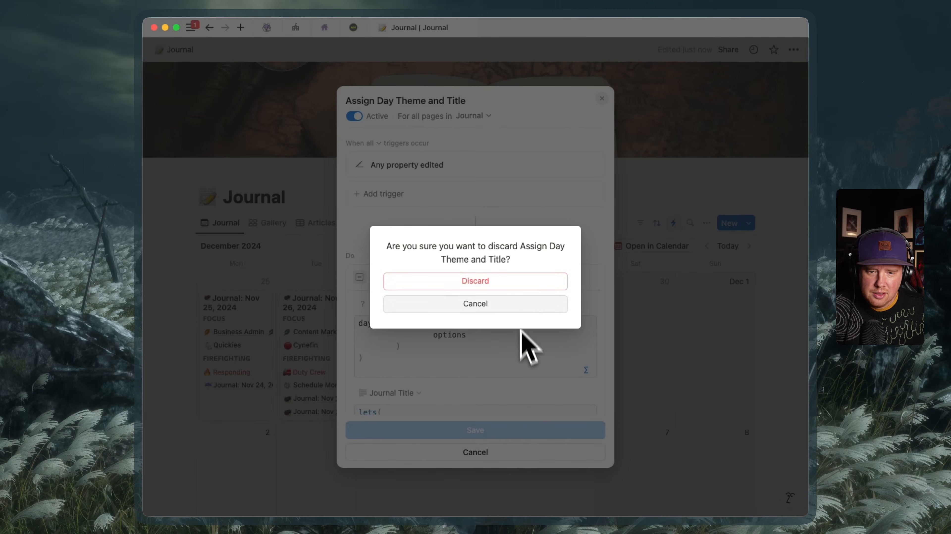
click(512, 285)
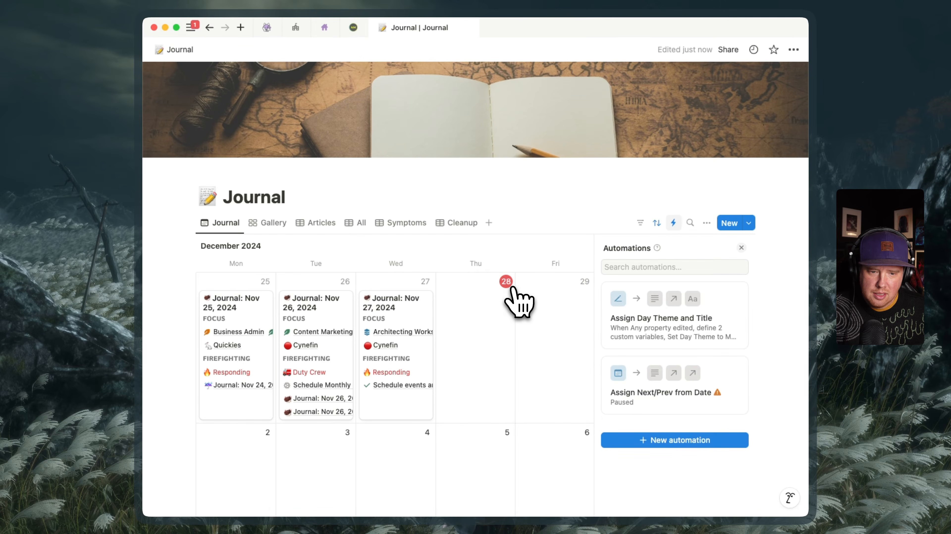
Reopen the Assign Day Theme and Title automation, cut the Day Theme fallback from options.first() to options, and save the formula.
click(617, 346)
scroll(531, 354, down, 3)
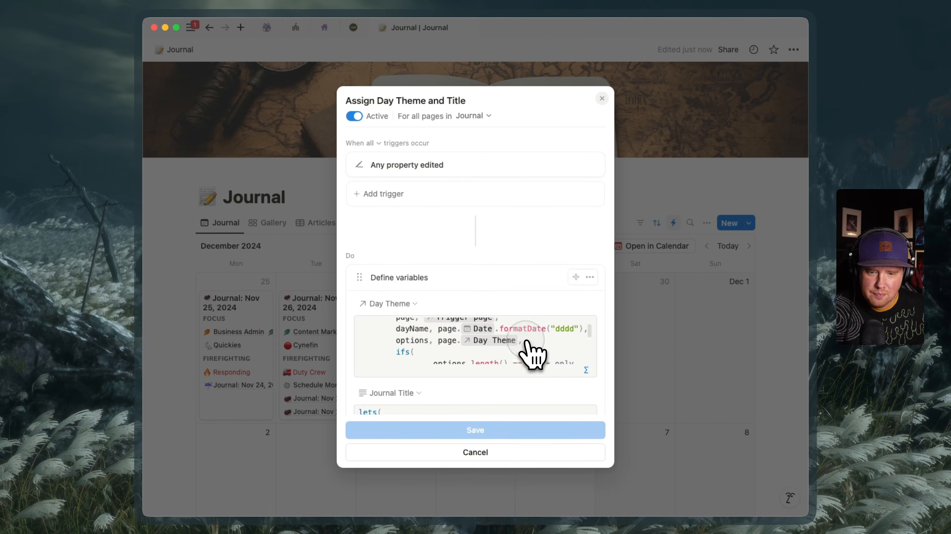
click(532, 354)
click(371, 154)
key(BackSpace)
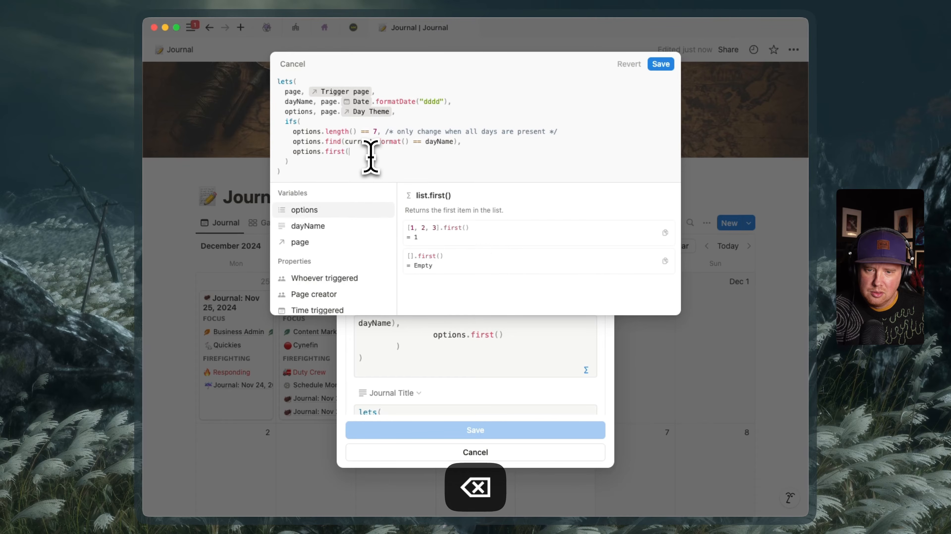
key(BackSpace)
key(BackSpace)
key(BackSpace)
key(BackSpace)
key(BackSpace)
key(BackSpace)
key(BackSpace)
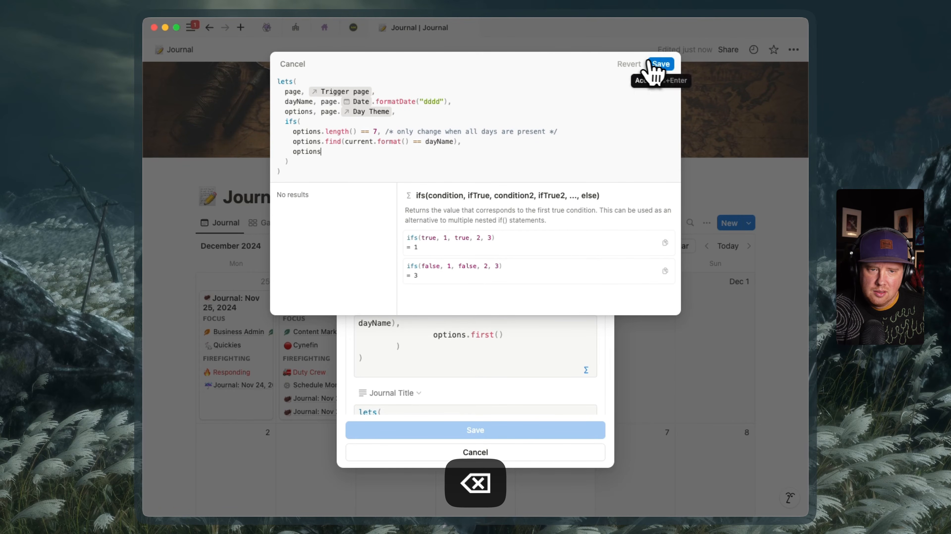
click(658, 65)
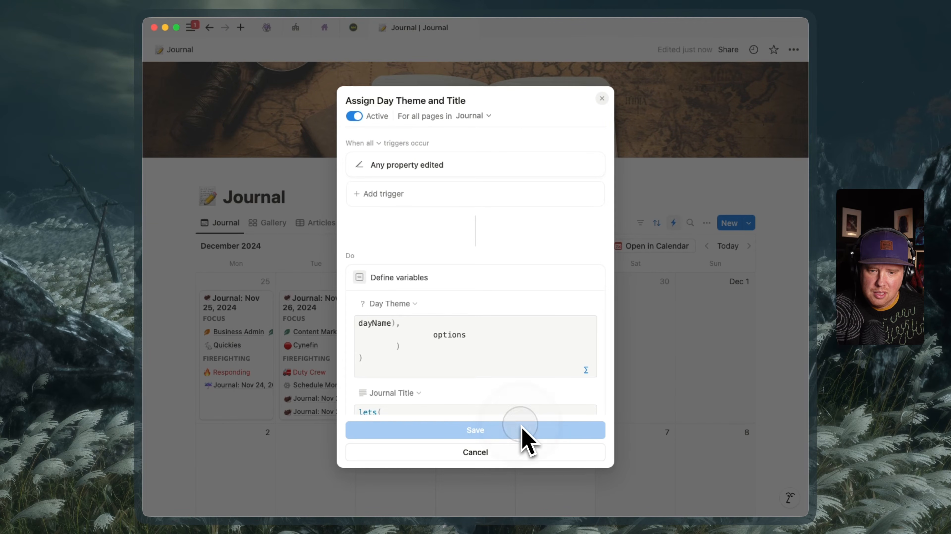
Reopen and resave the Day Theme formula without edits, and discard the changes to the Assign Day Theme and Title automation.
scroll(519, 403, down, 3)
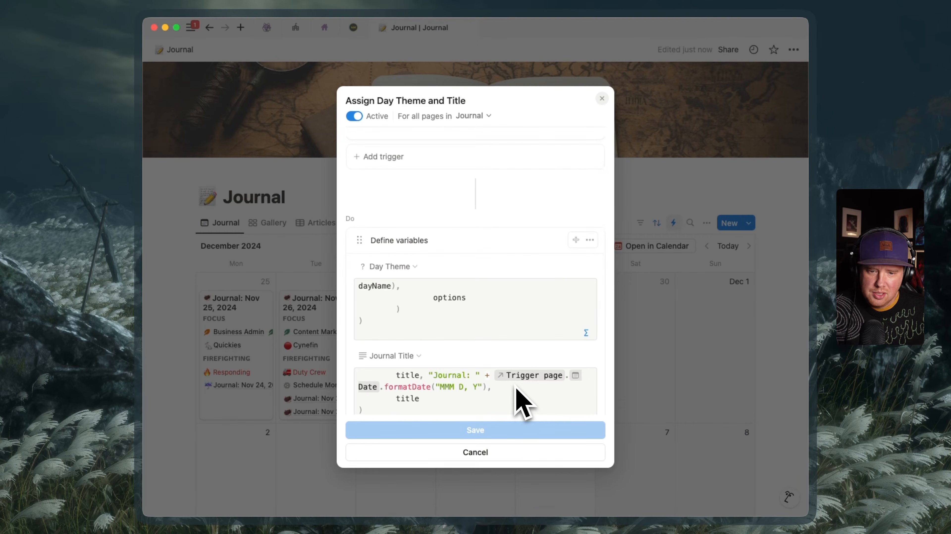
click(503, 324)
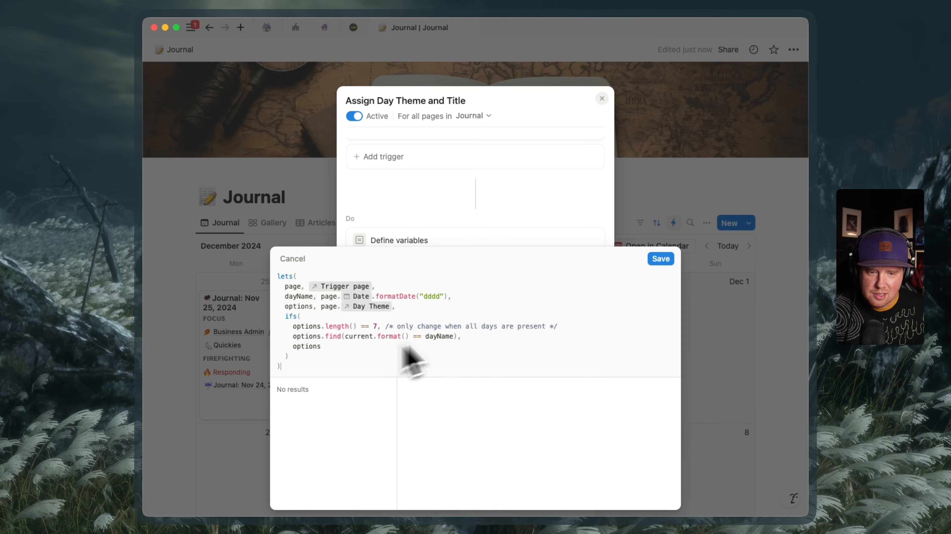
click(660, 260)
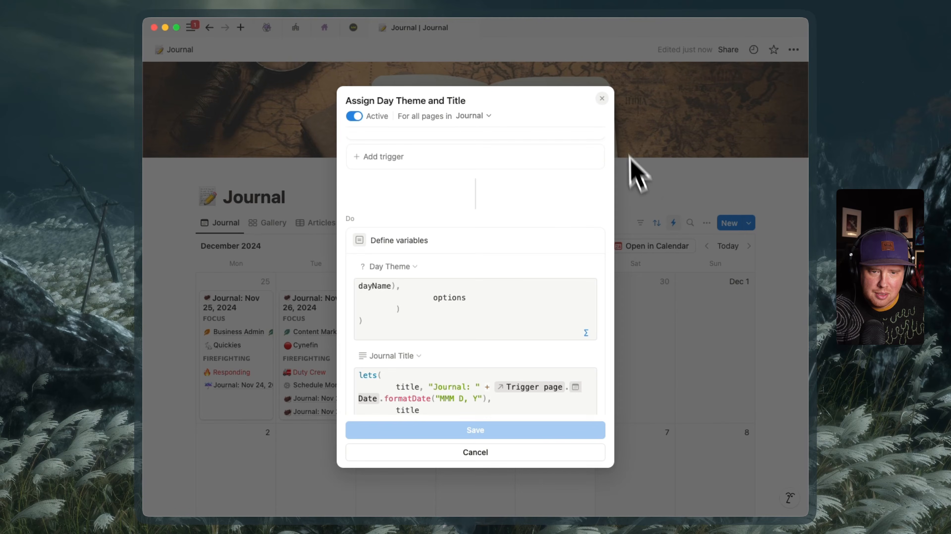
click(602, 99)
click(518, 279)
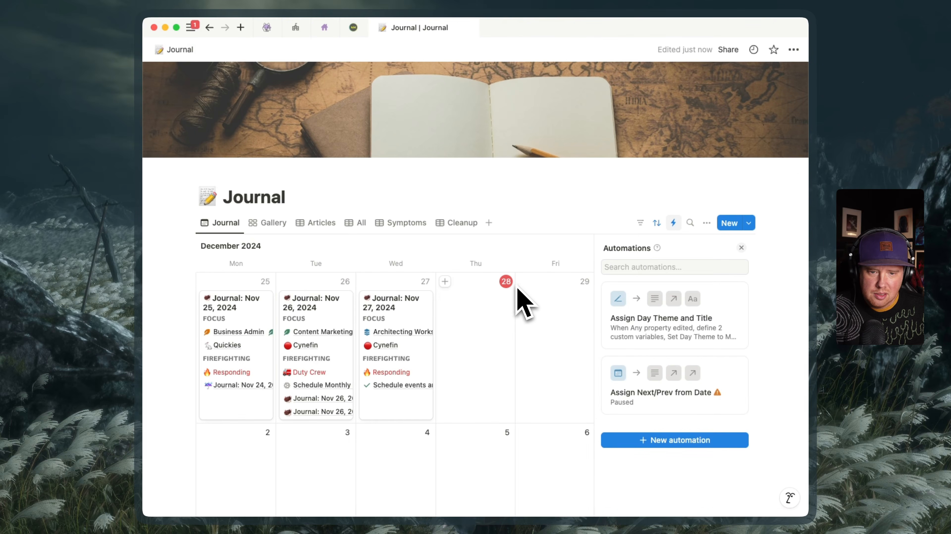
Close the automations list, create a journal entry on November 28 in the calendar, and close the new entry.
click(514, 288)
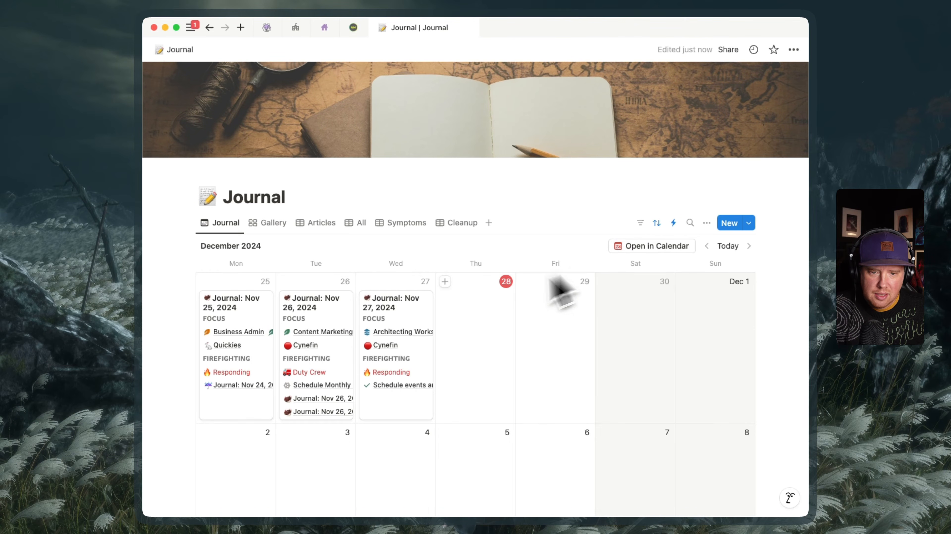
click(445, 283)
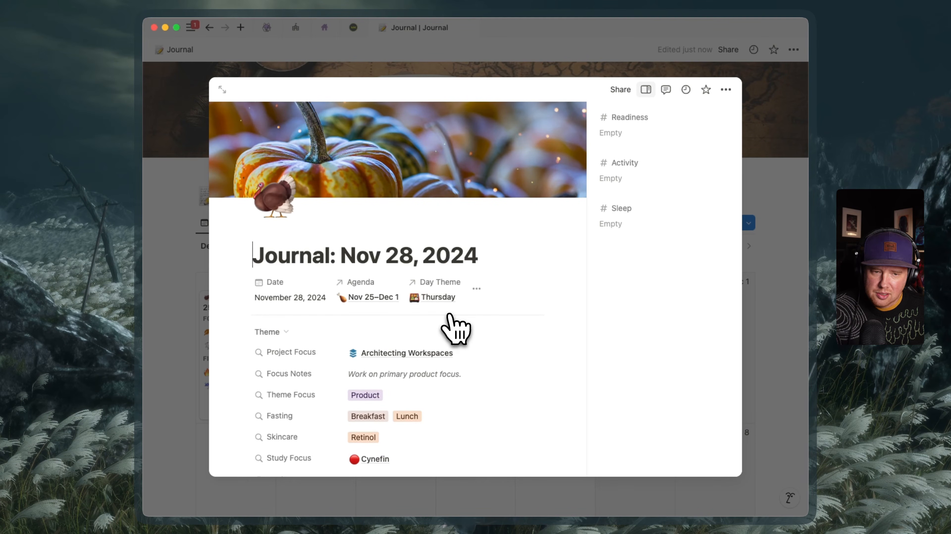
click(802, 322)
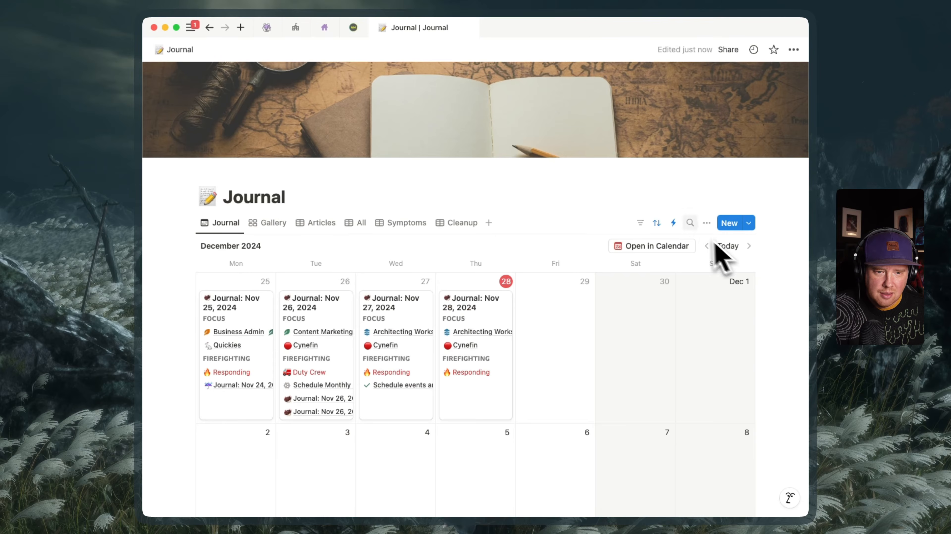
Copy the entire Day Theme formula from the Assign Day Theme and Title automation and close the automation.
click(673, 223)
click(679, 331)
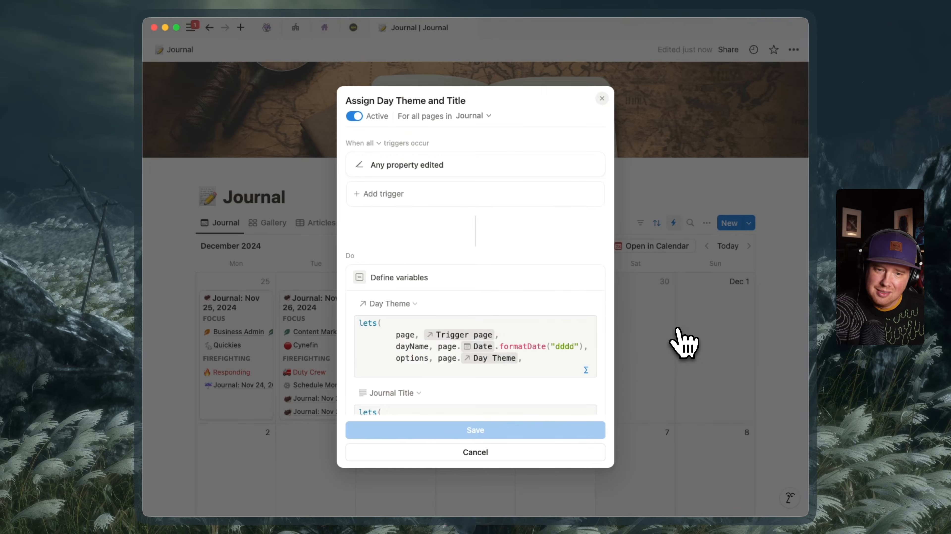
scroll(522, 314, down, 3)
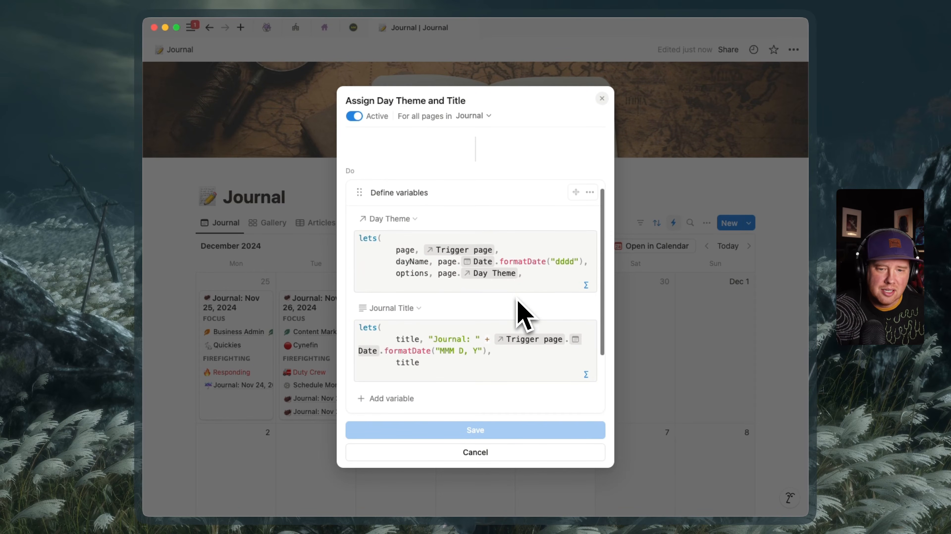
click(519, 282)
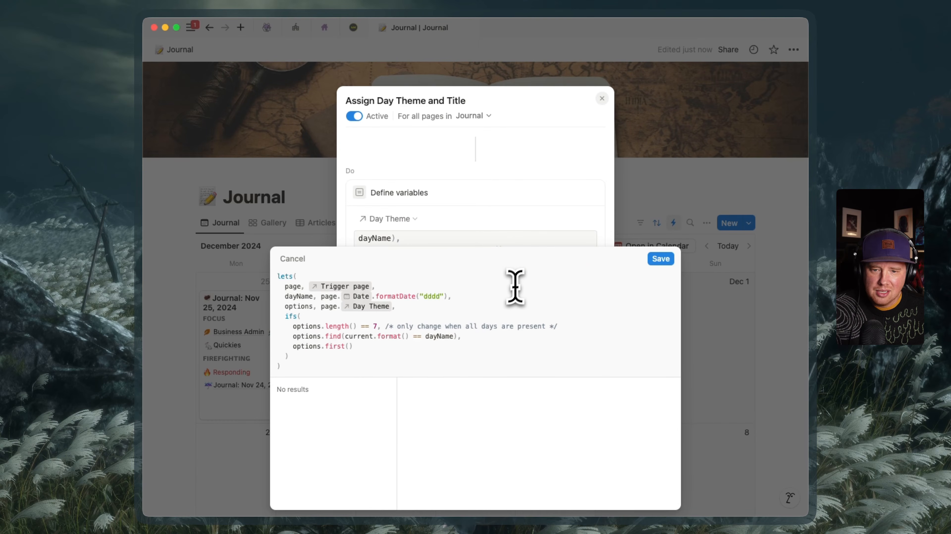
key(cmd+a)
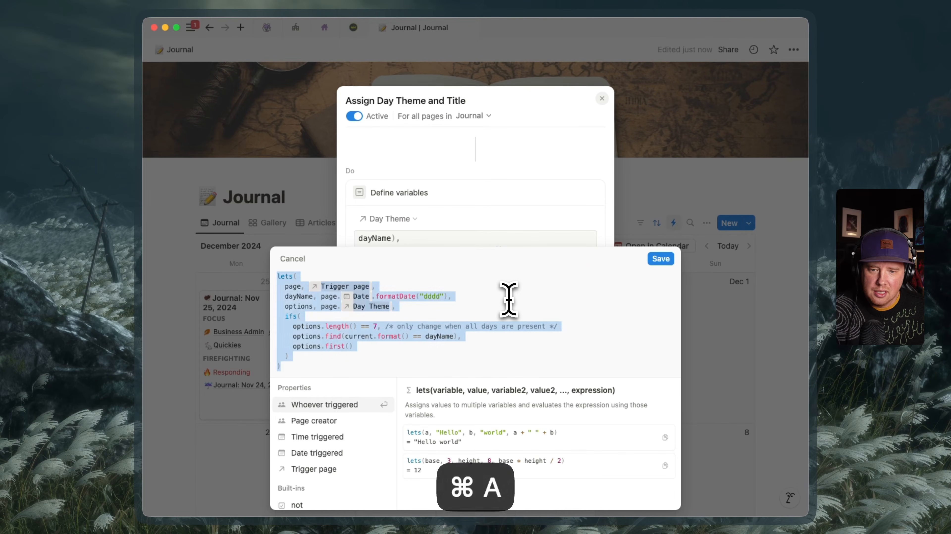
key(cmd+c)
click(660, 259)
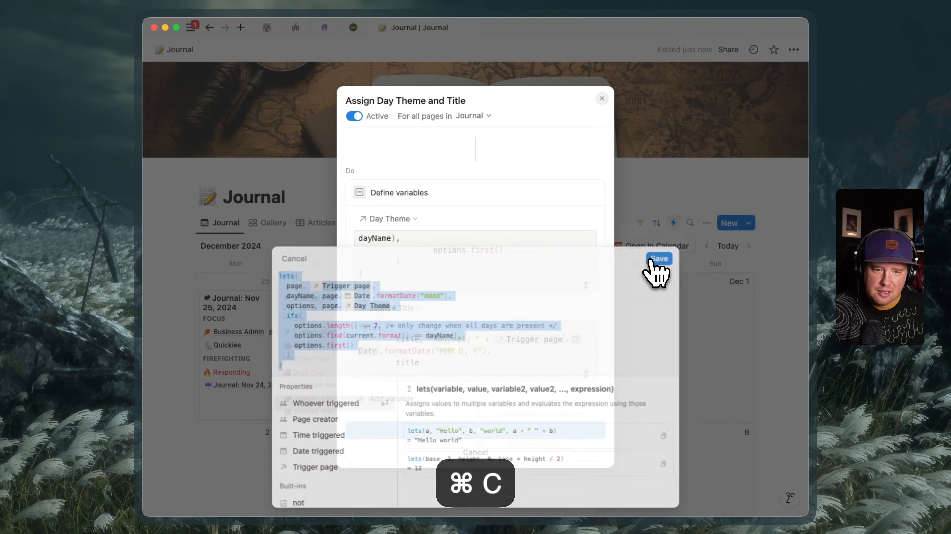
click(601, 98)
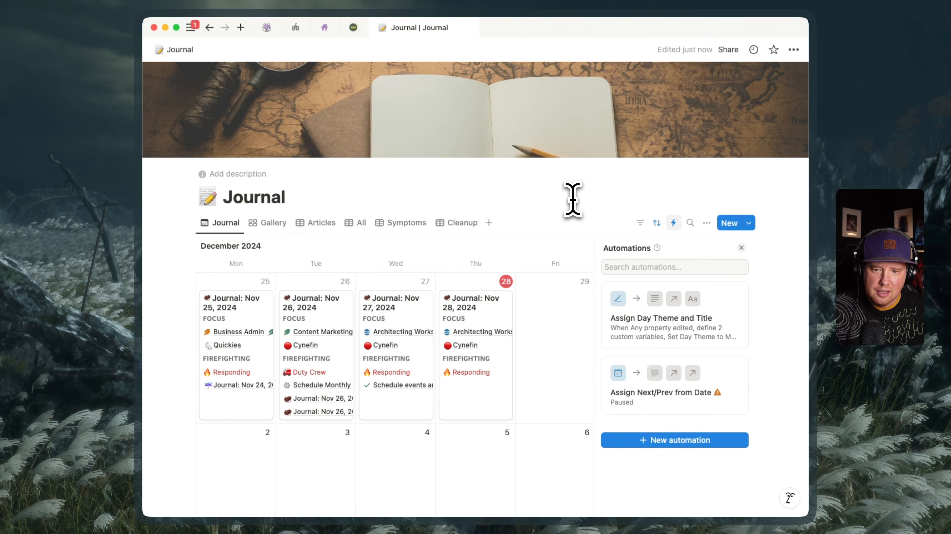
key(Escape)
Open the November 28 journal entry and paste the copied formula into a new code block below the Journal heading.
click(477, 301)
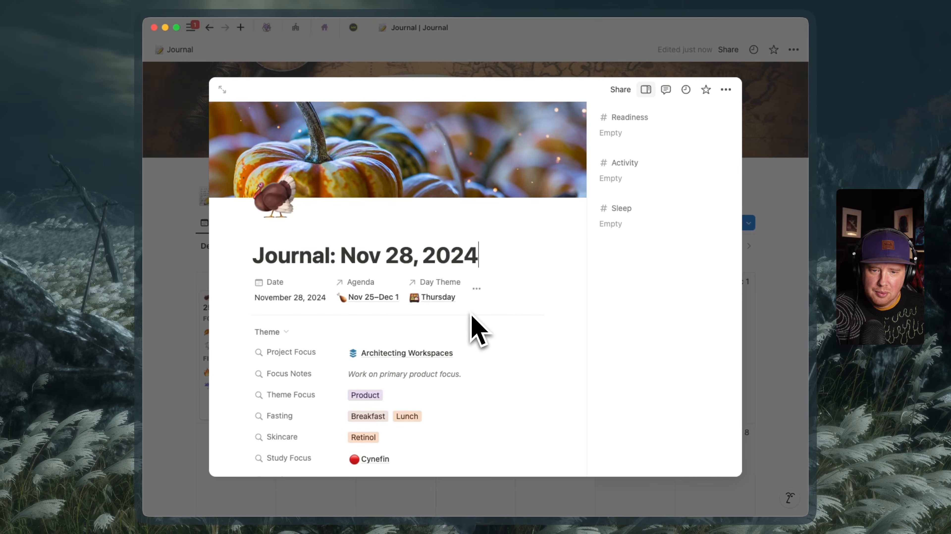
scroll(474, 321, down, 10)
click(429, 255)
key(Return)
key(Return)
key(Up)
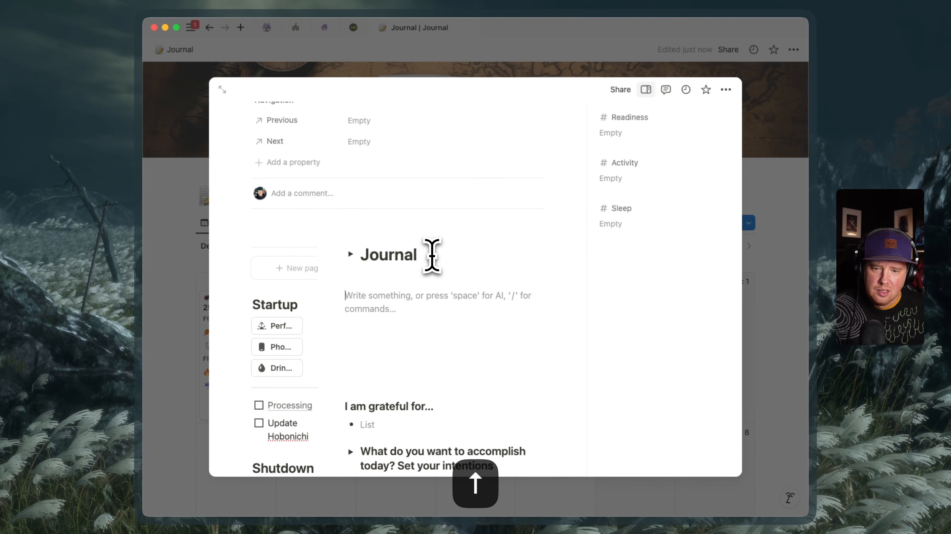
text(```)
click(412, 321)
key(cmd+v)
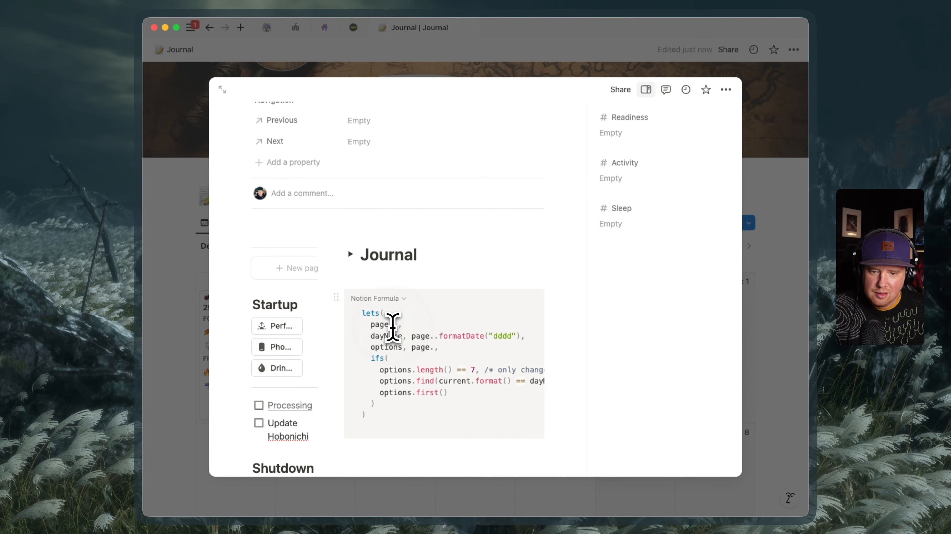
drag(411, 328, 393, 327)
click(427, 338)
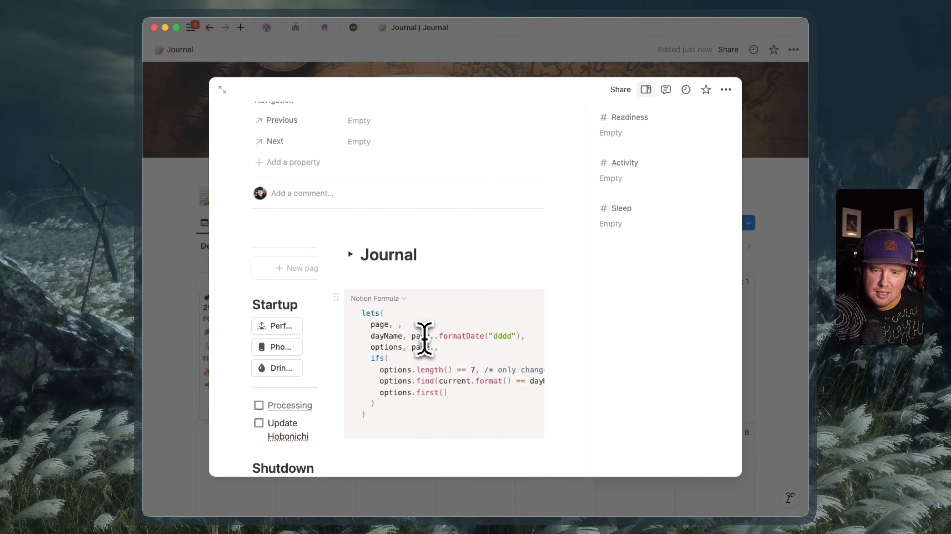
Add a second code block directly below the Journal heading and paste the Day Theme formula into it as unformatted text.
click(423, 258)
key(Return)
text(555)
key(BackSpace)
key(BackSpace)
key(BackSpace)
text(```)
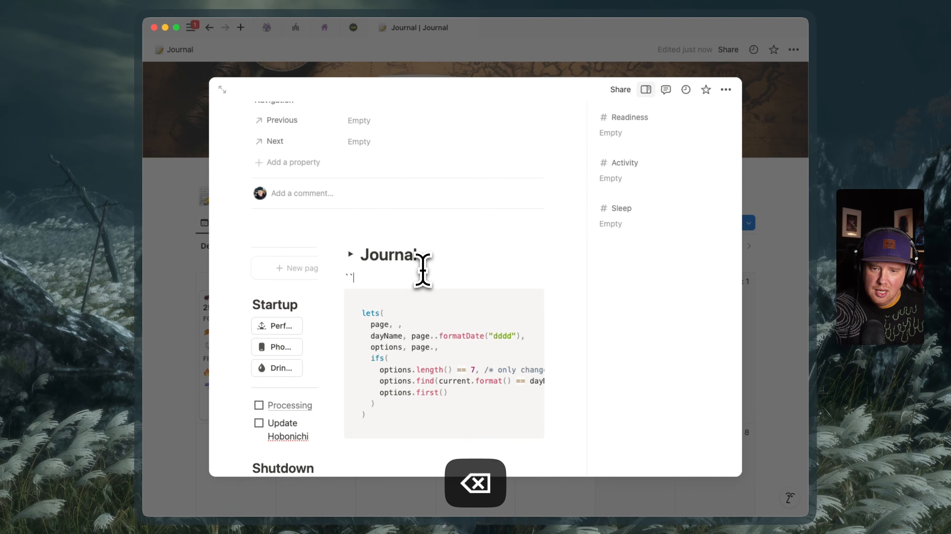
key(Right)
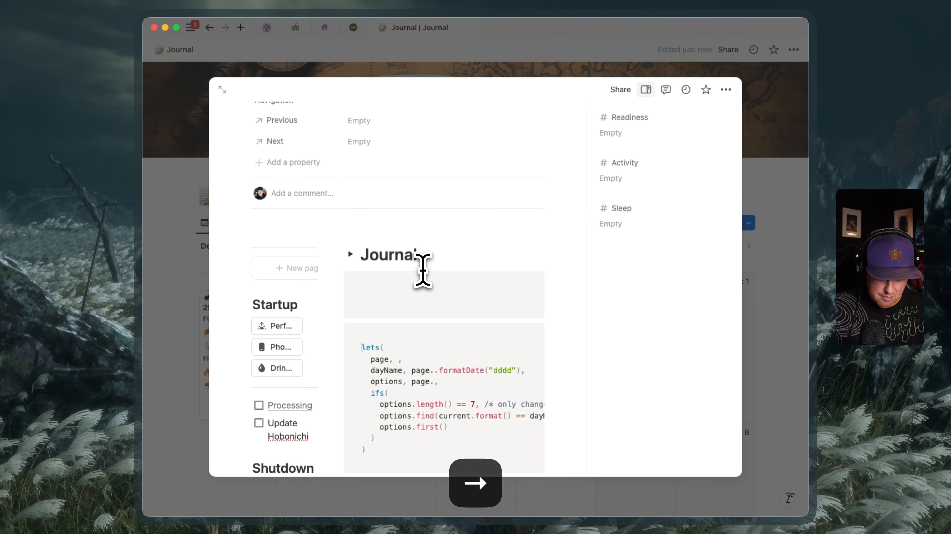
key(super+shift+alt+v)
key(super+z)
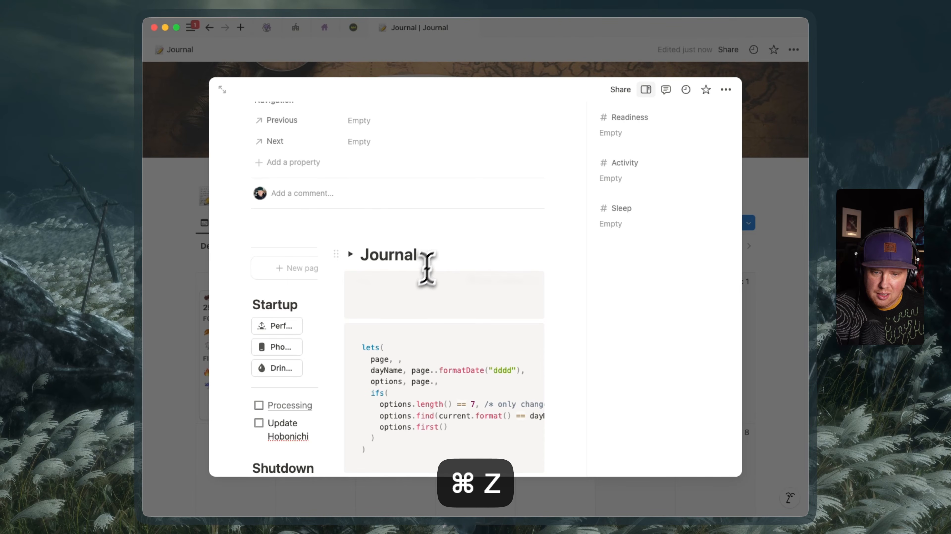
key(super+shift+alt+v)
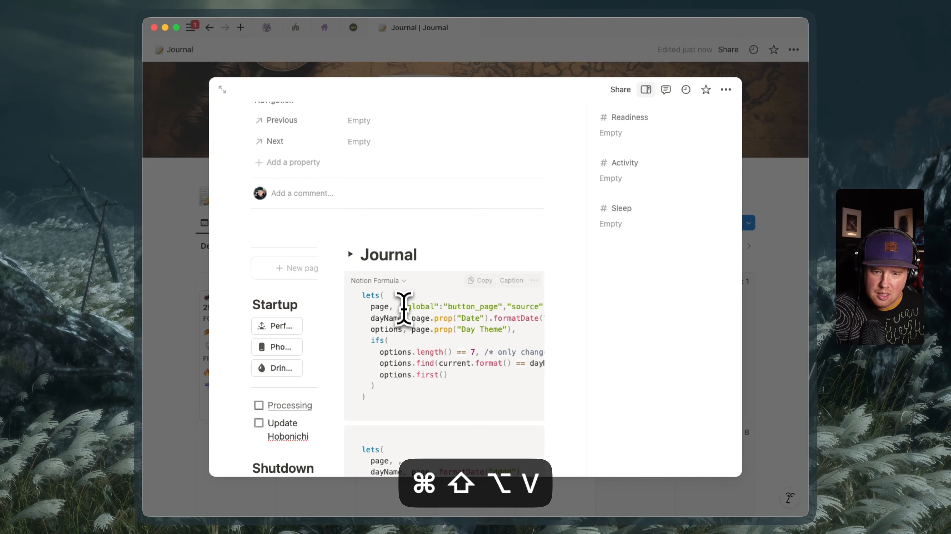
Open the November 28 journal entry as a full page and hide its details panel to widen the code blocks.
scroll(409, 320, right, 1)
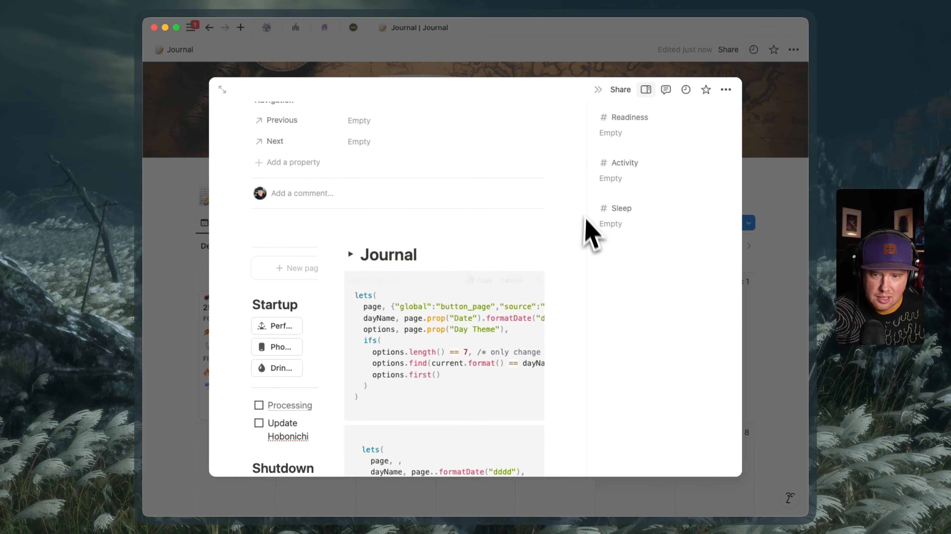
click(223, 91)
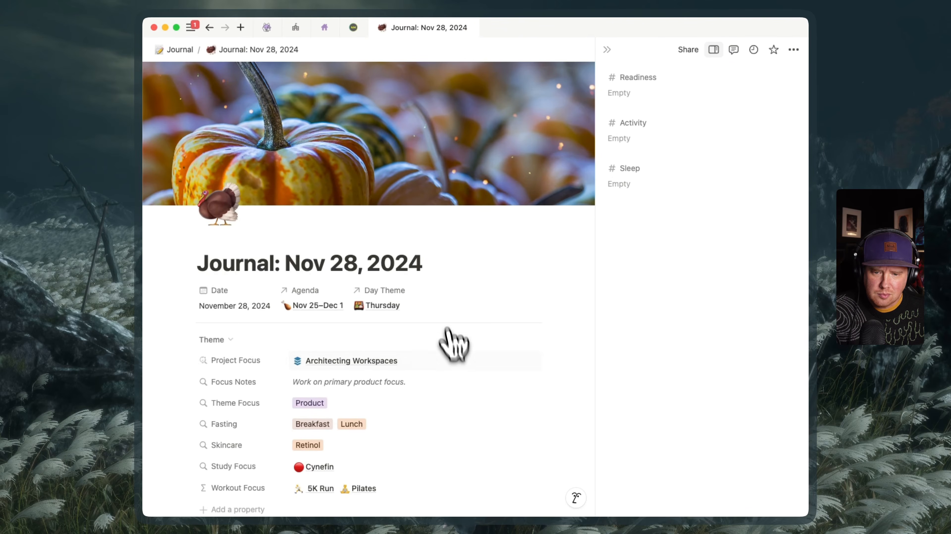
scroll(454, 339, down, 10)
key(super+shift+backslash)
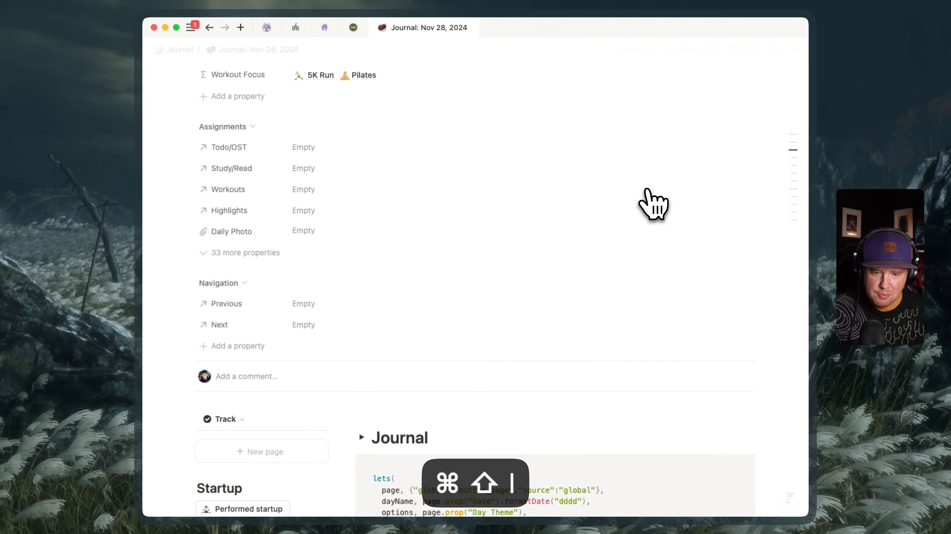
Copy the full plain-text Day Theme formula from the first code block below the Journal heading.
scroll(605, 385, down, 12)
scroll(602, 389, up, 5)
drag(409, 229, 601, 234)
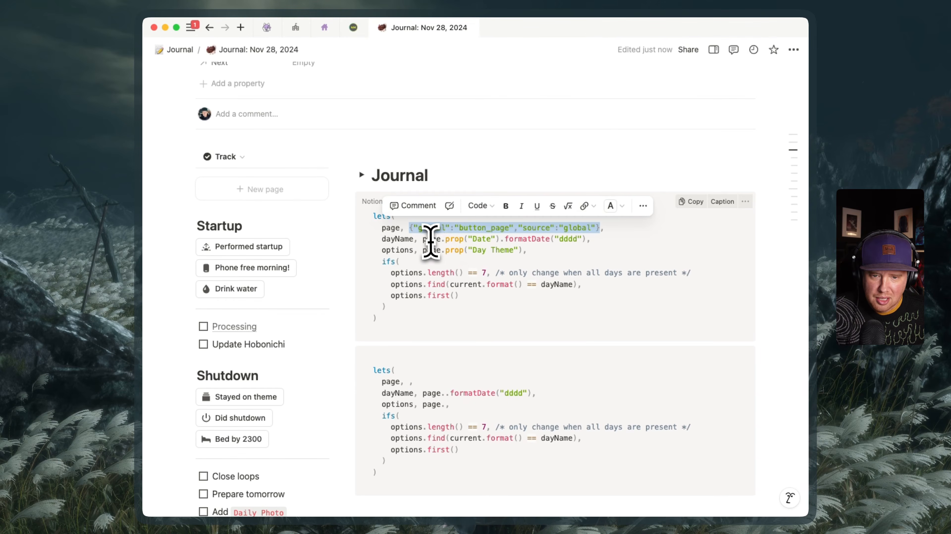
drag(439, 240, 504, 240)
click(511, 250)
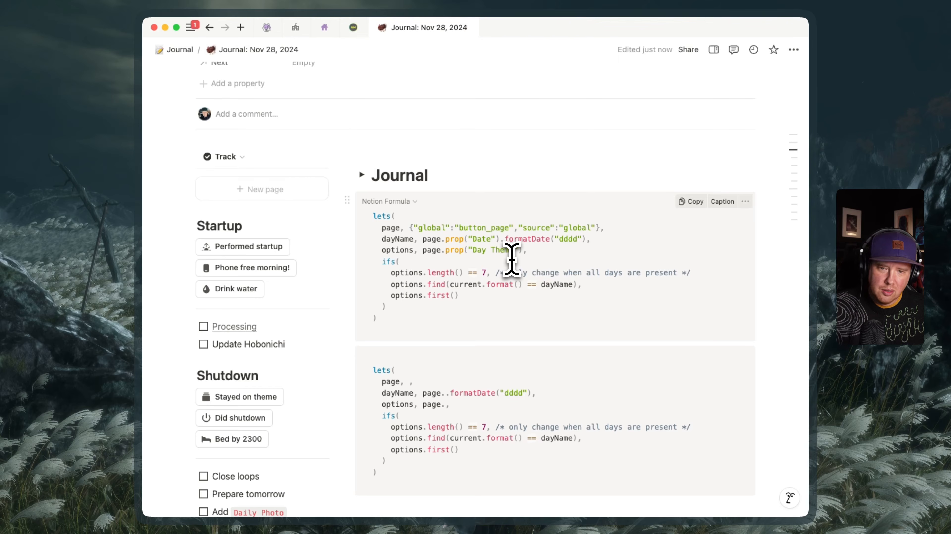
key(super+a)
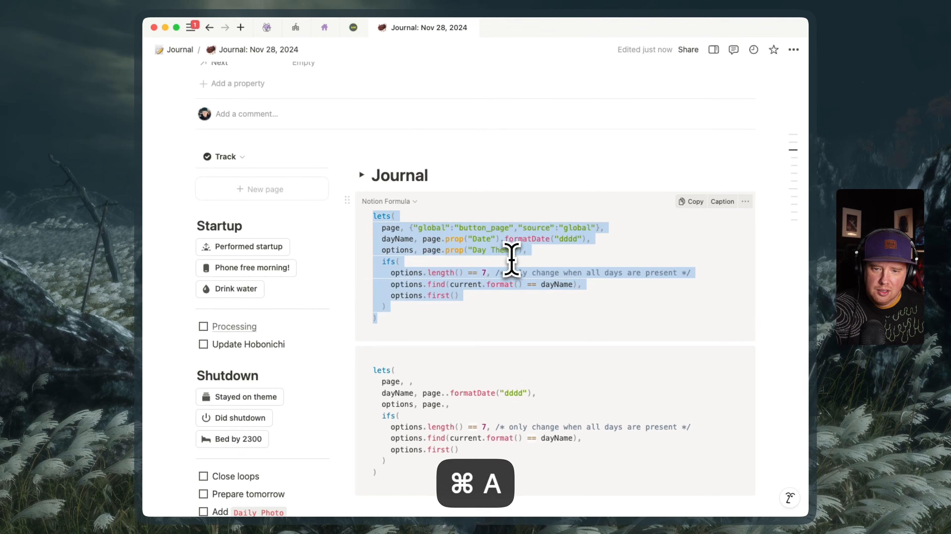
key(super+c)
Return to the Journal database calendar and open the Assign Day Theme and Title automation.
scroll(516, 269, up, 10)
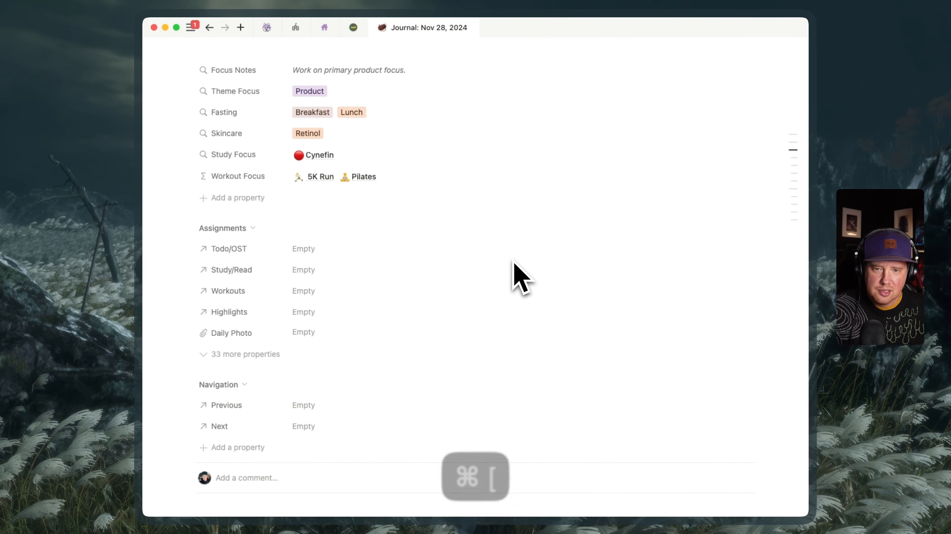
key(super+bracketleft)
key(super+bracketleft)
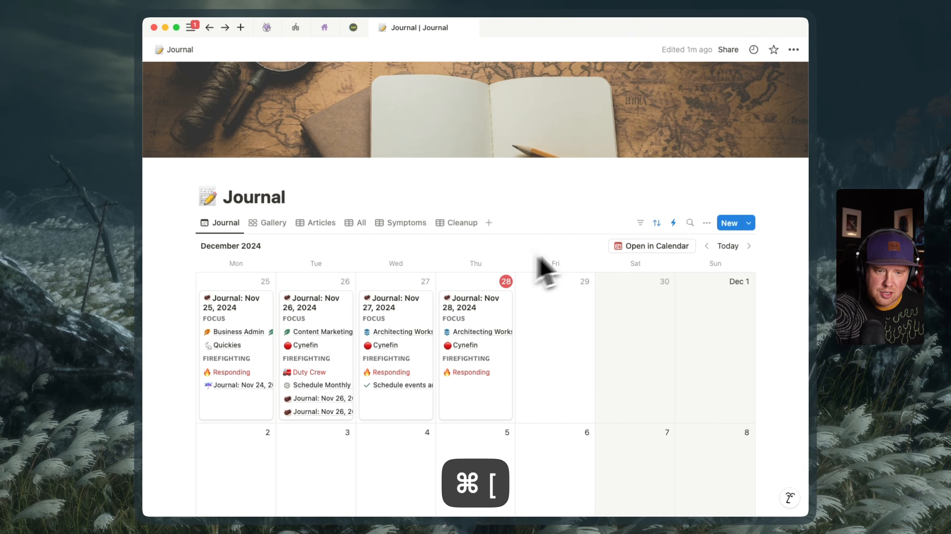
click(673, 222)
click(609, 296)
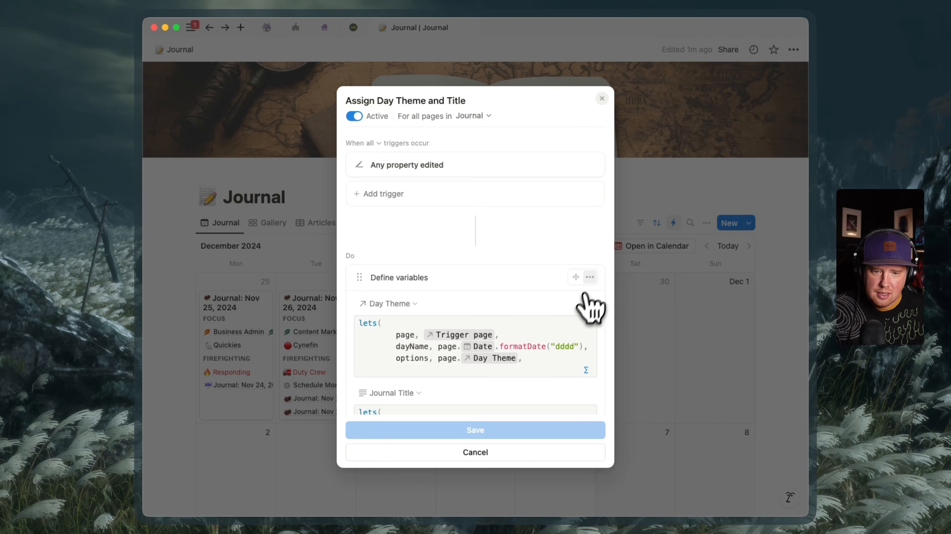
click(590, 277)
click(577, 367)
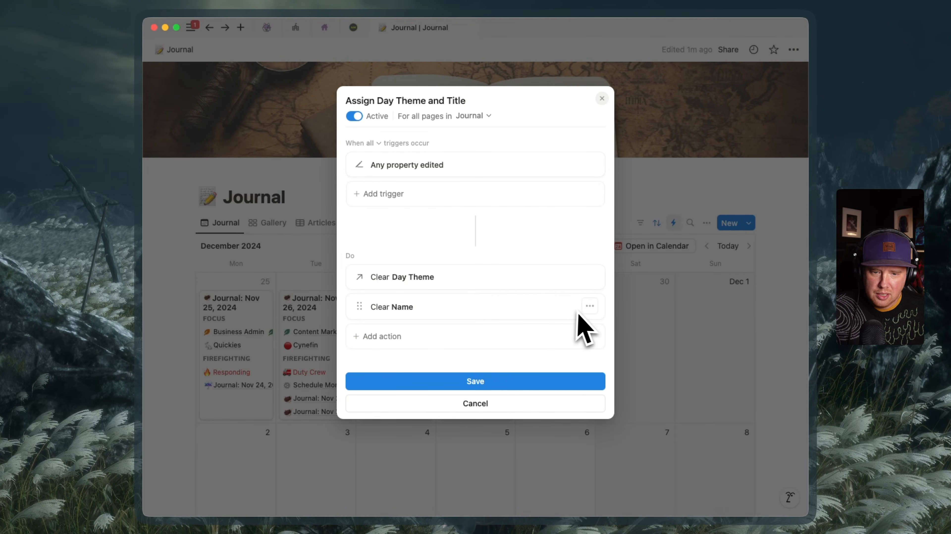
click(590, 277)
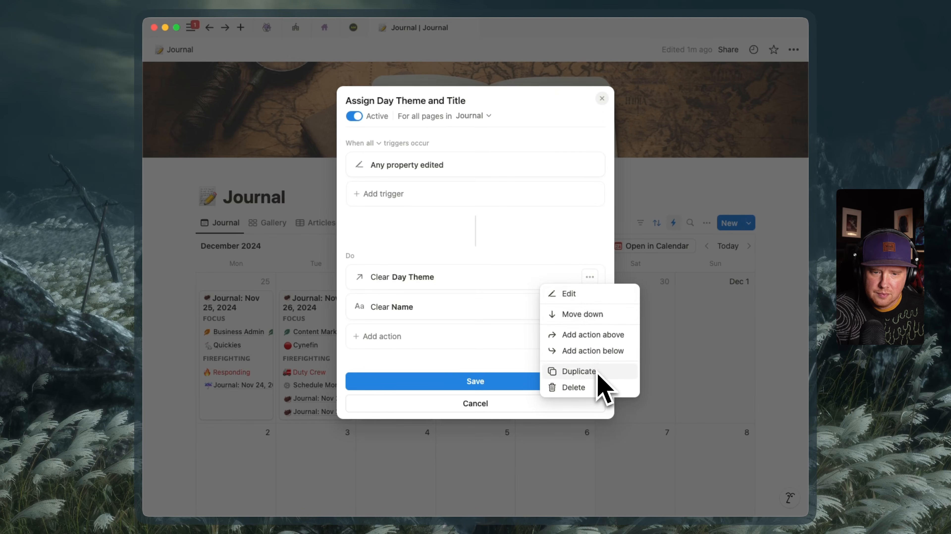
click(459, 299)
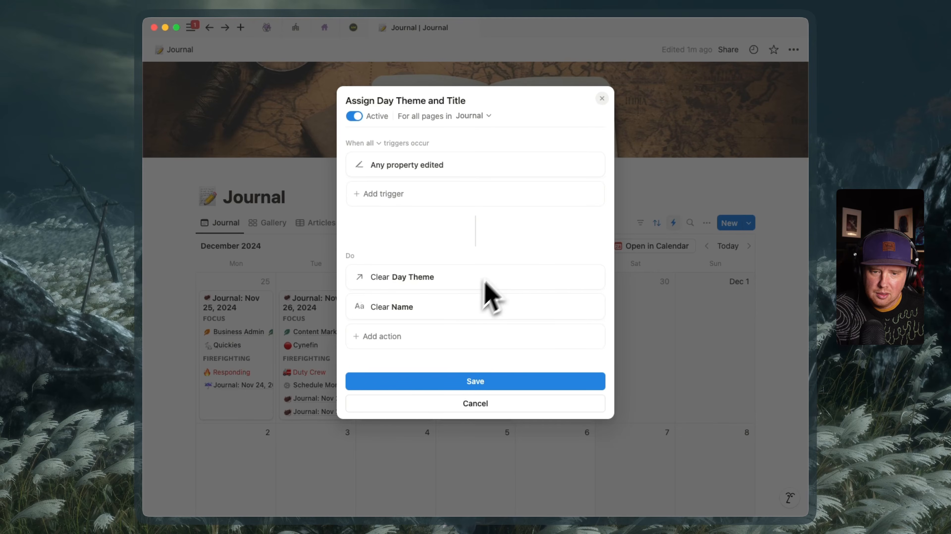
click(525, 407)
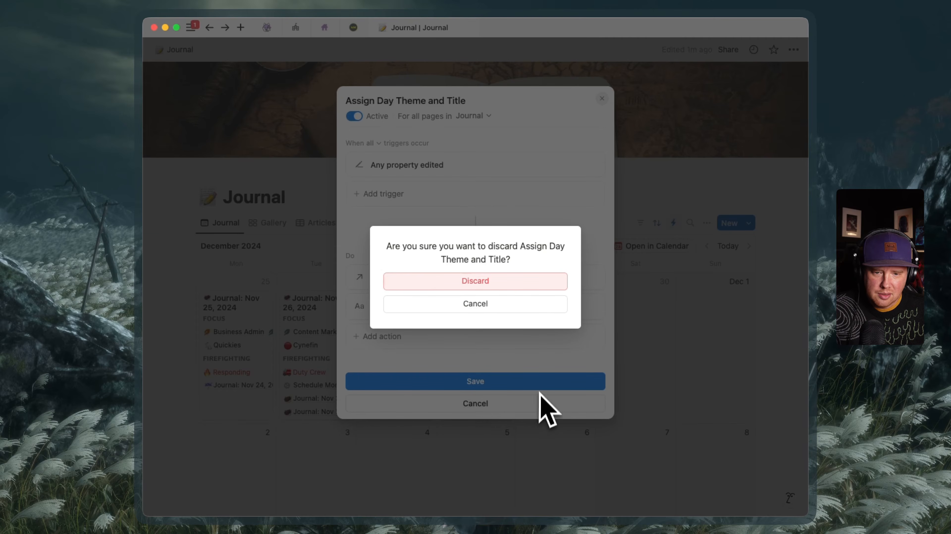
click(512, 286)
Reopen the Assign Day Theme and Title automation and delete its Day Theme variable.
click(692, 304)
scroll(492, 329, down, 5)
click(478, 348)
click(419, 318)
click(412, 304)
click(415, 401)
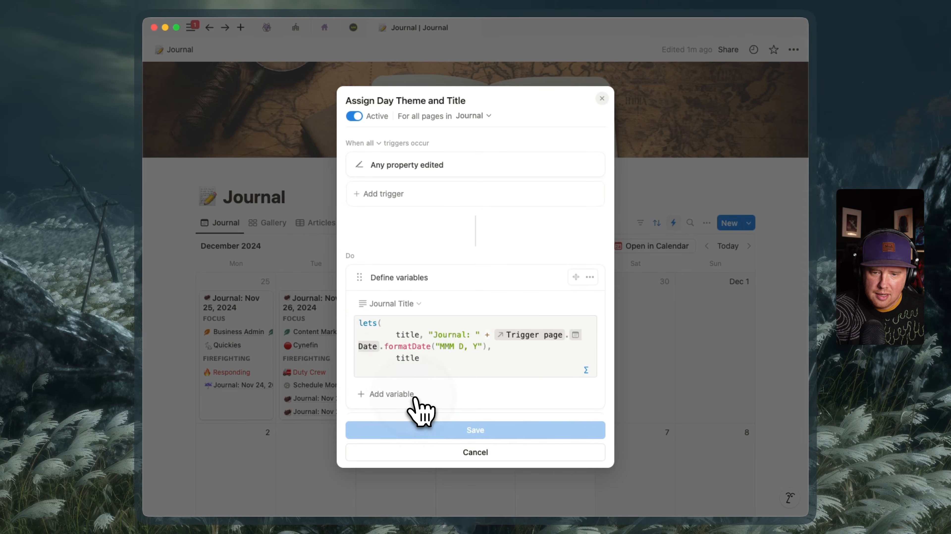
Add a new variable below Journal Title and name it Day Name.
scroll(449, 339, down, 2)
click(410, 391)
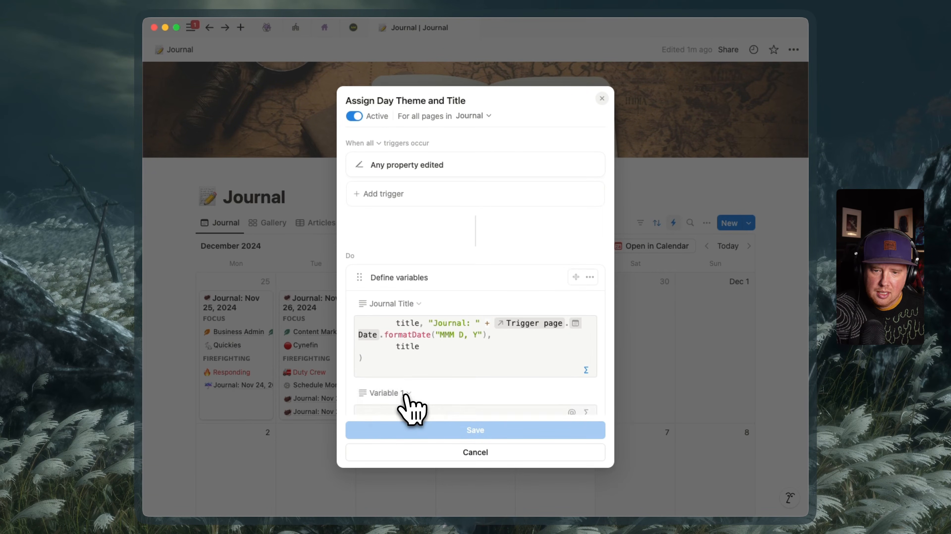
scroll(411, 389, down, 2)
click(408, 369)
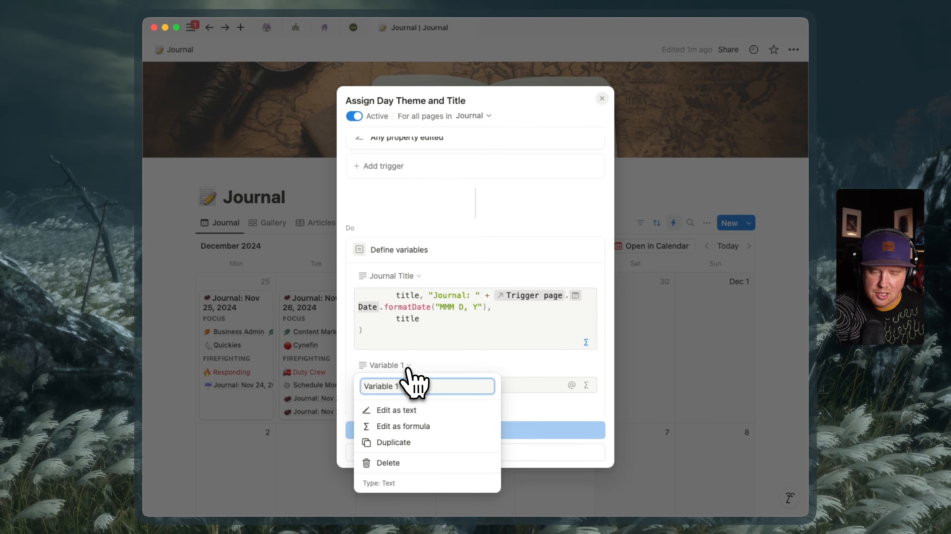
key(super+a)
text(D)
key(Return)
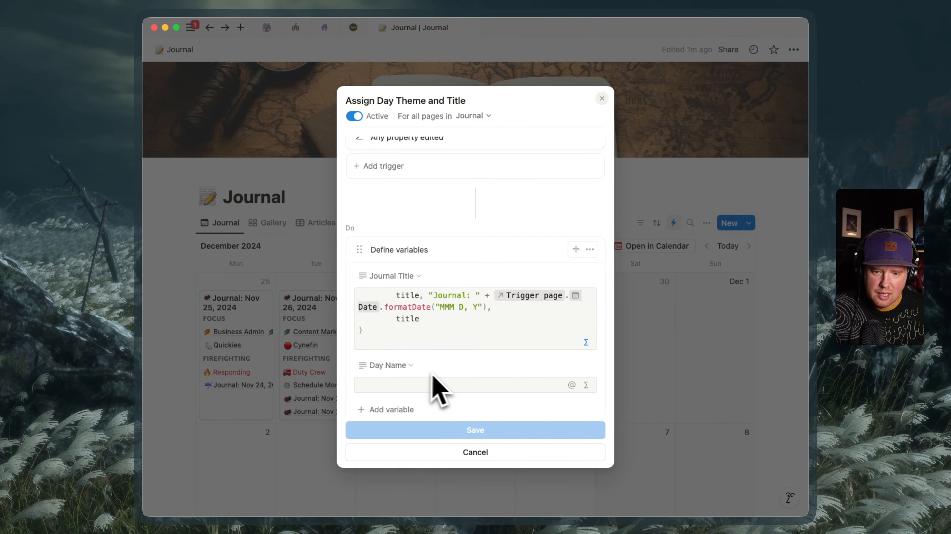
Paste the copied formula into the Day Name variable and replace the global button_page reference with Trigger page.
click(586, 386)
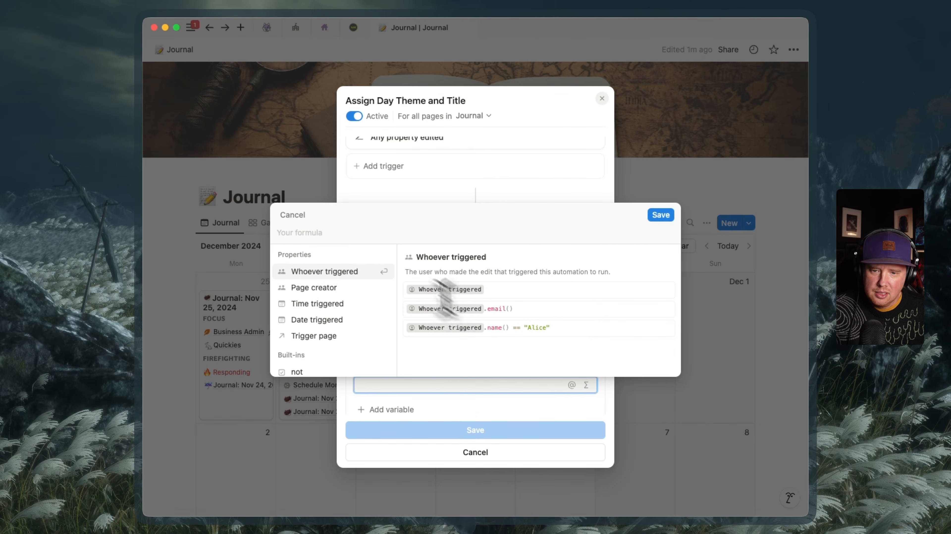
key(super+v)
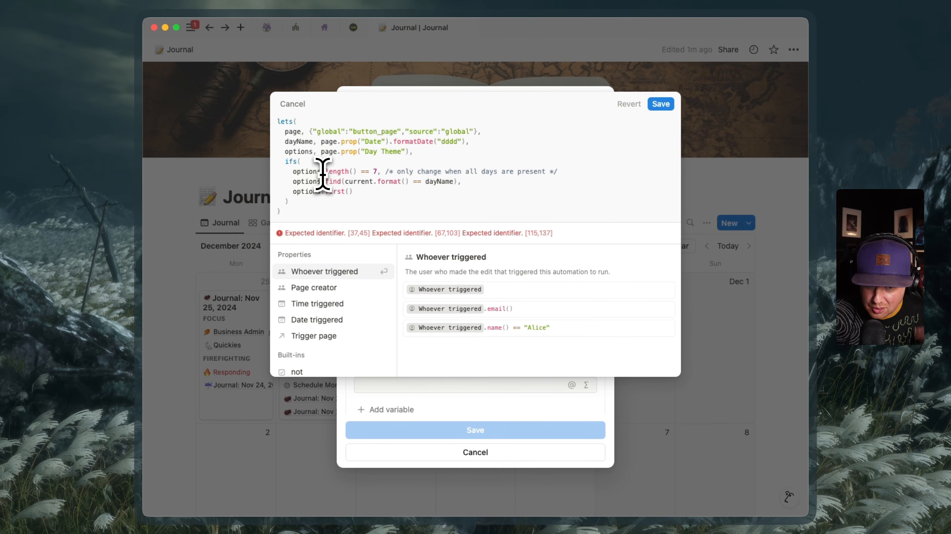
drag(309, 132, 474, 132)
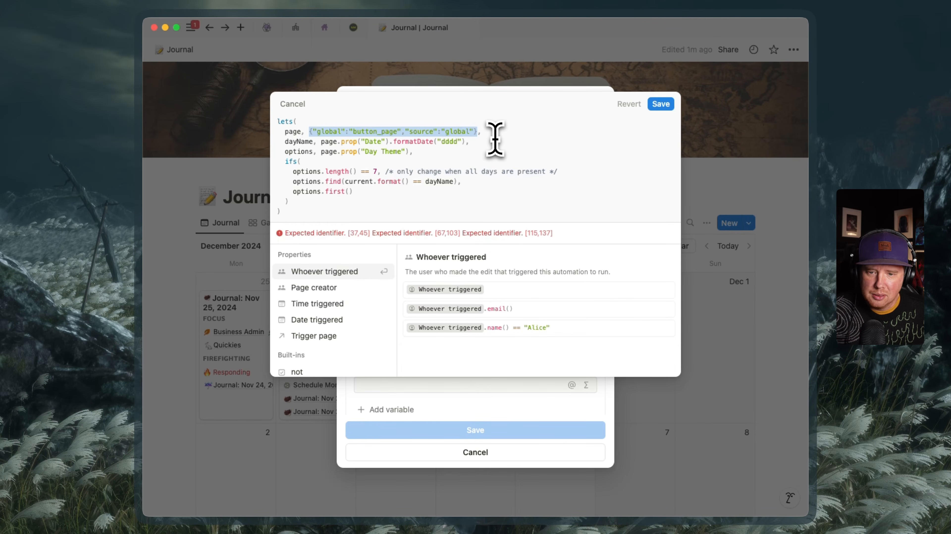
click(336, 338)
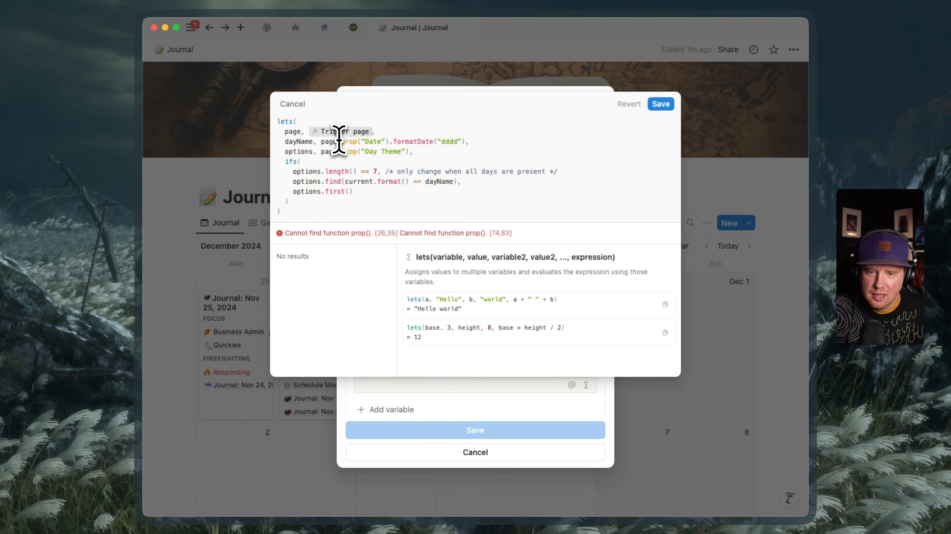
Replace prop("Date") in the dayName line with the page's Date property.
click(347, 142)
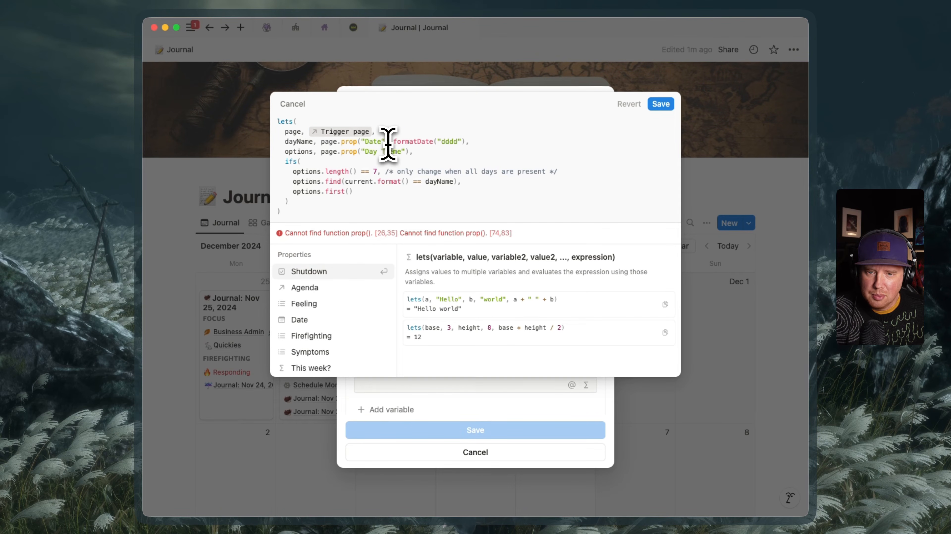
drag(388, 142, 361, 142)
key(BackSpace)
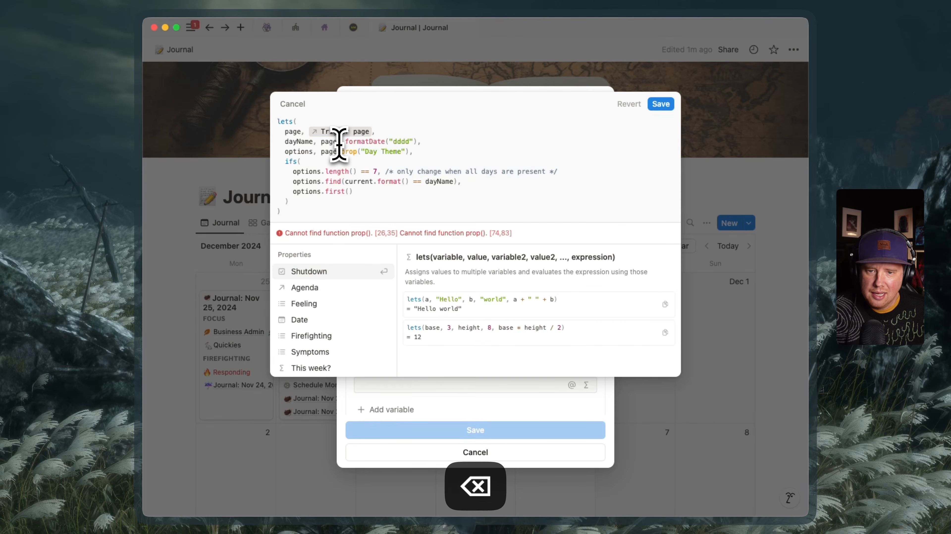
text(.Date)
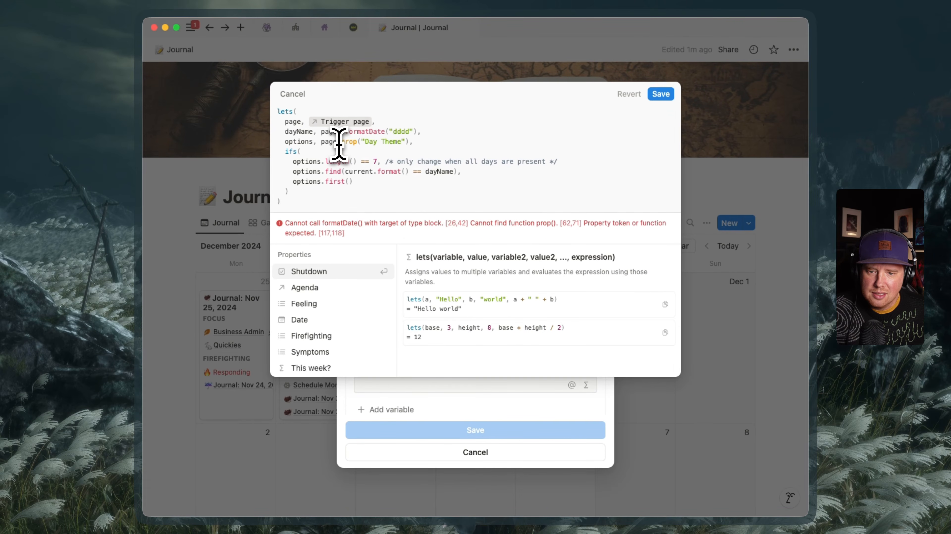
key(Return)
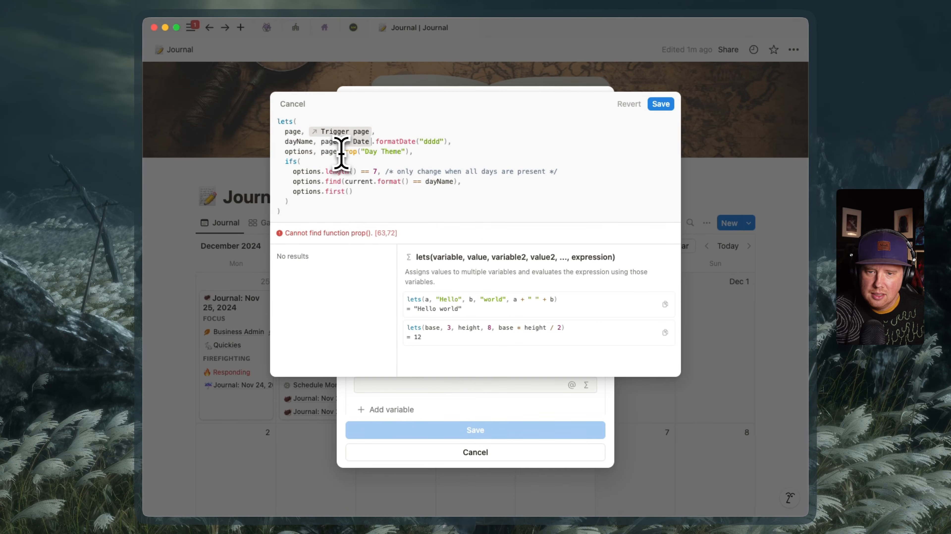
Replace prop("Day Theme") in the options line with the page's Day Theme property.
click(412, 153)
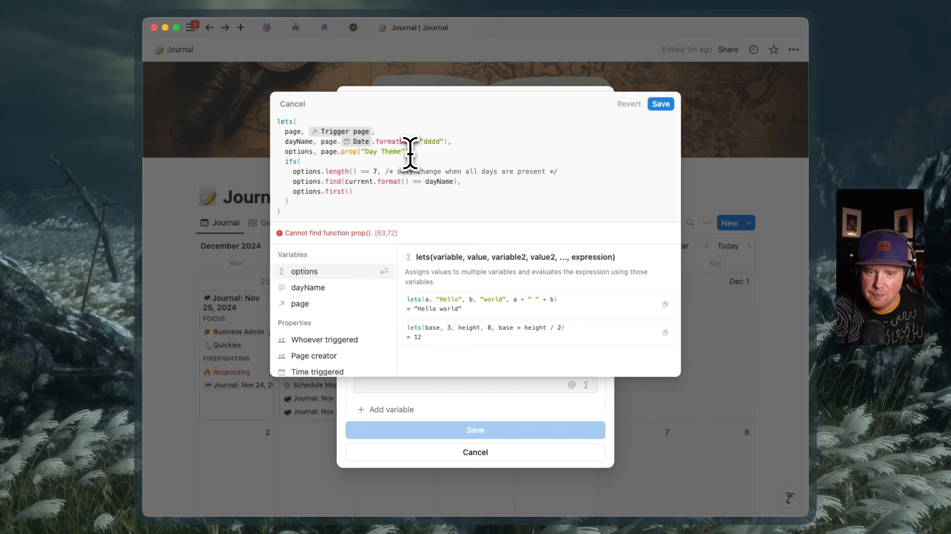
drag(380, 154, 329, 153)
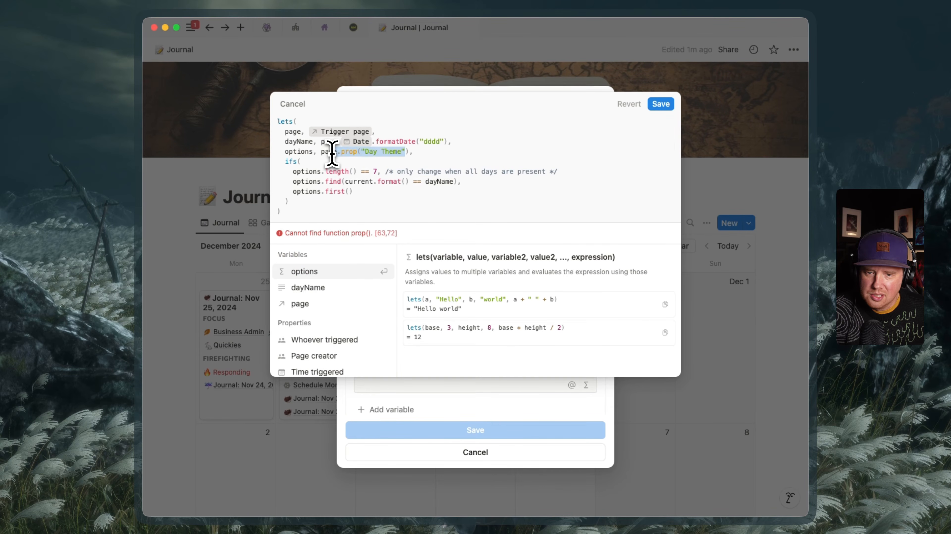
key(BackSpace)
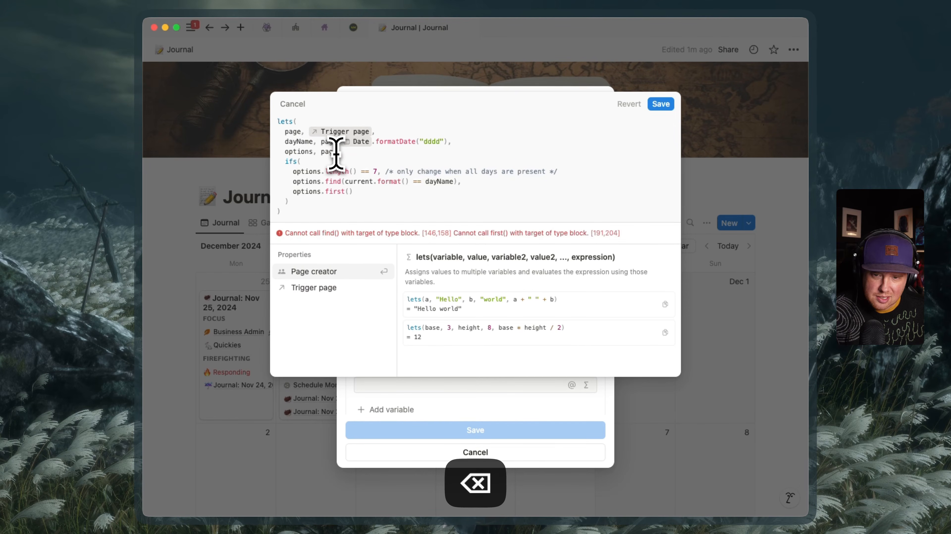
text(e.da)
key(Down)
key(Down)
key(Return)
Remove .first() from the formula's fallback so it returns options, and save the Day Name formula.
click(392, 214)
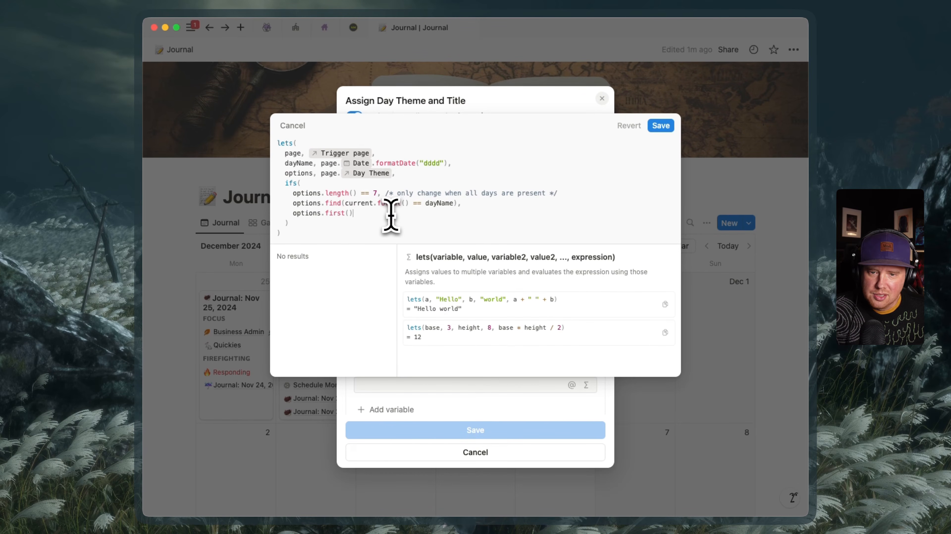
key(BackSpace)
key(BackSpace)
key(BackSpace)
key(BackSpace)
key(BackSpace)
key(BackSpace)
key(BackSpace)
key(BackSpace)
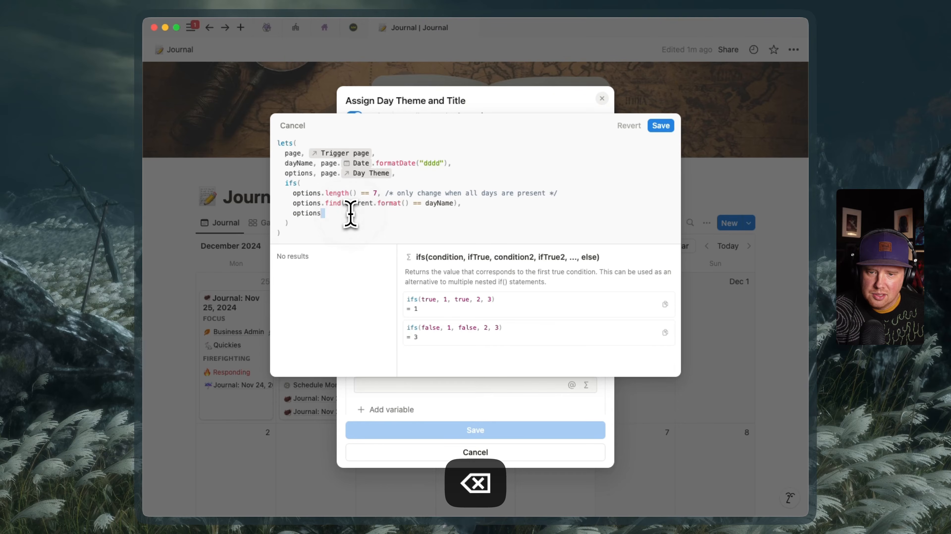
click(660, 126)
Try to set the Day Theme action to a custom formula that uses the Day Name variable.
scroll(516, 371, down, 5)
scroll(515, 374, down, 5)
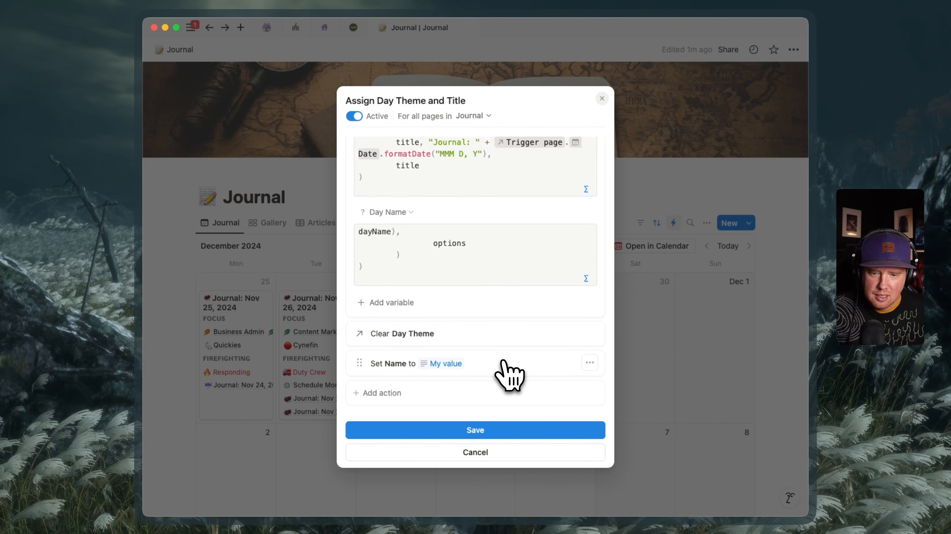
click(407, 336)
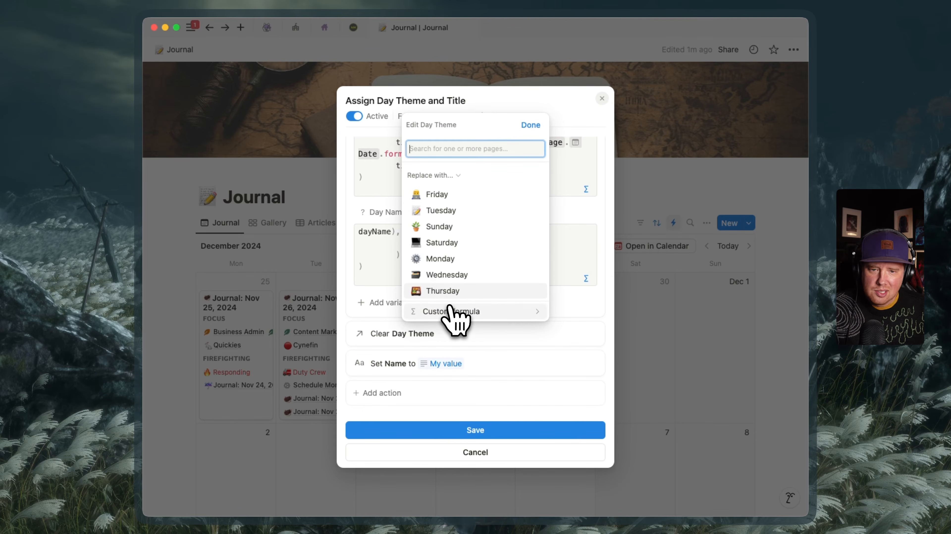
click(450, 311)
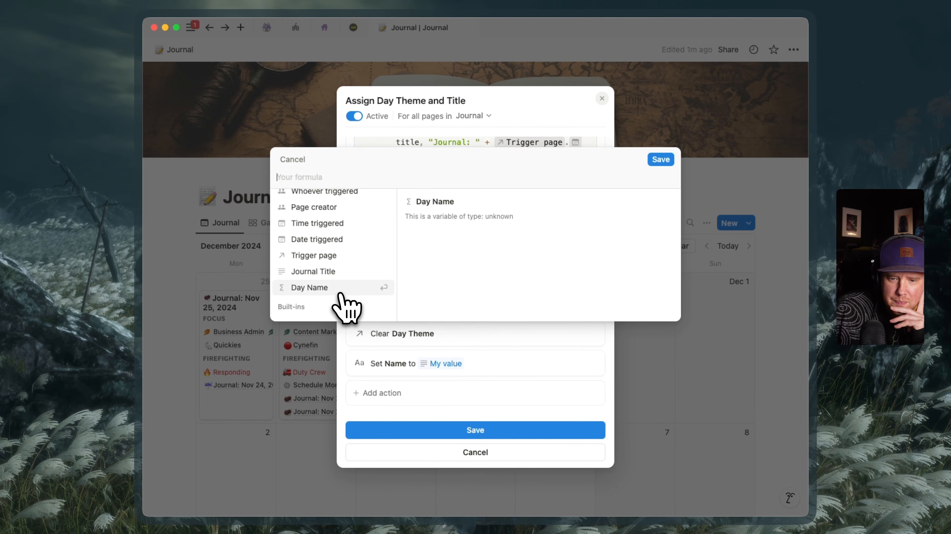
click(329, 287)
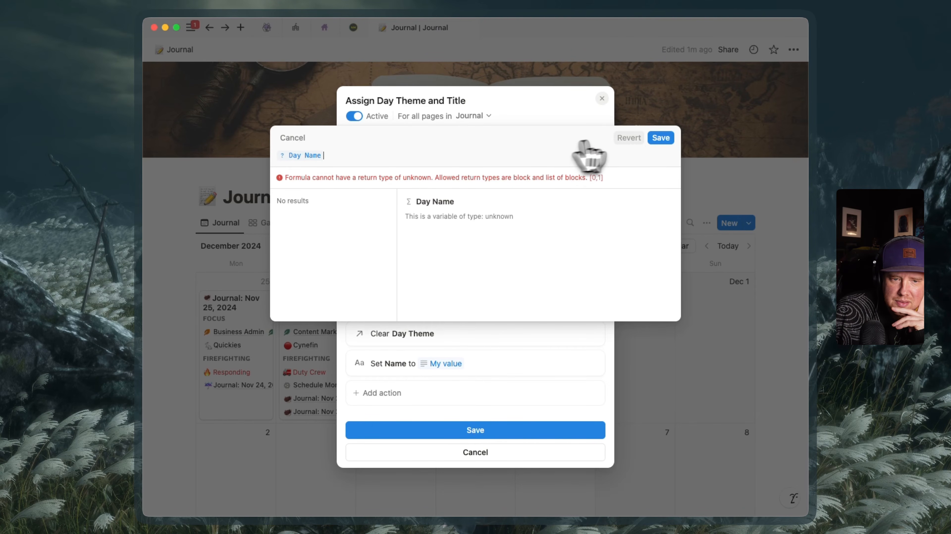
click(631, 138)
click(584, 131)
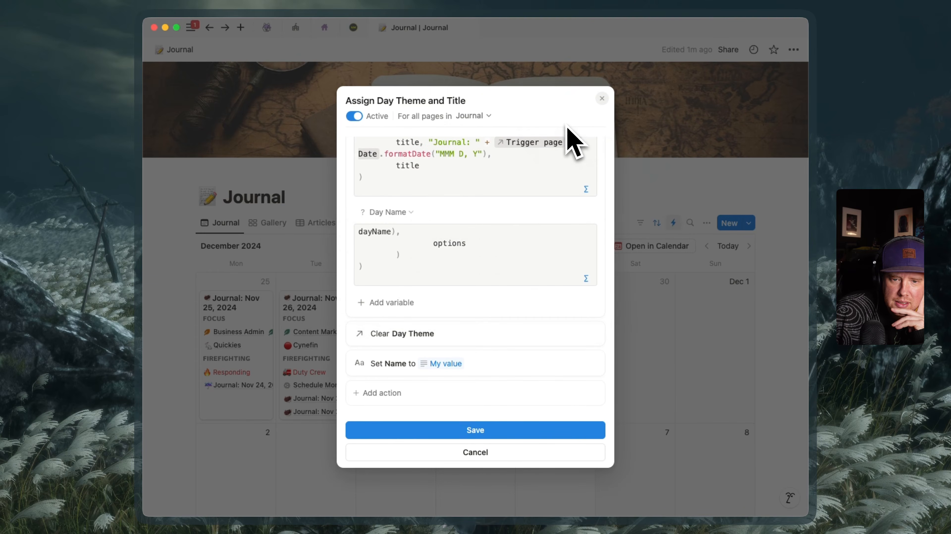
Restore the fallback in the Day Name variable's formula to options.first() and save the formula.
scroll(556, 214, up, 3)
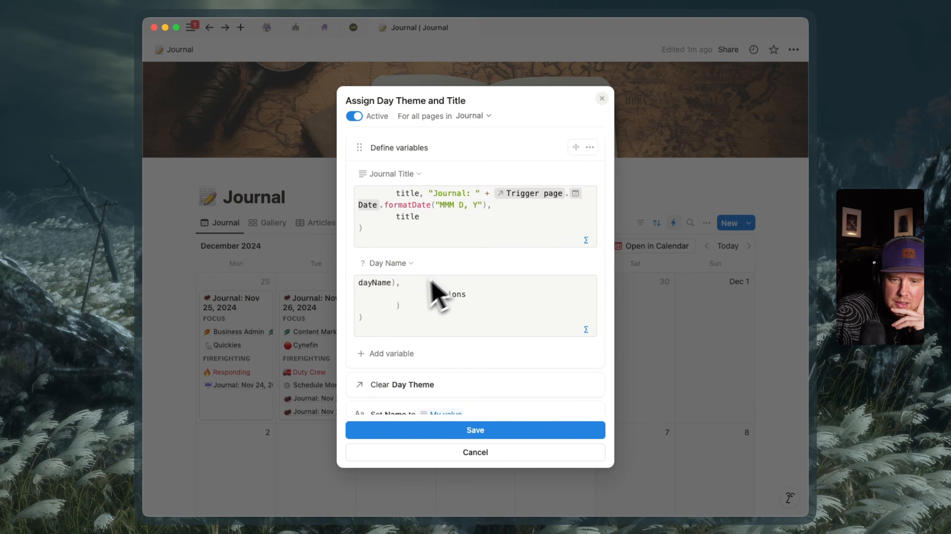
click(409, 300)
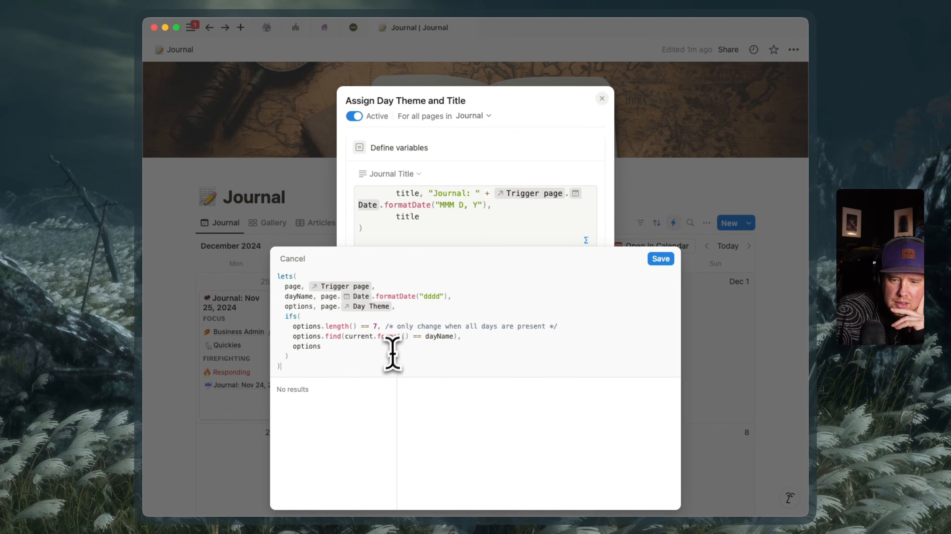
click(375, 349)
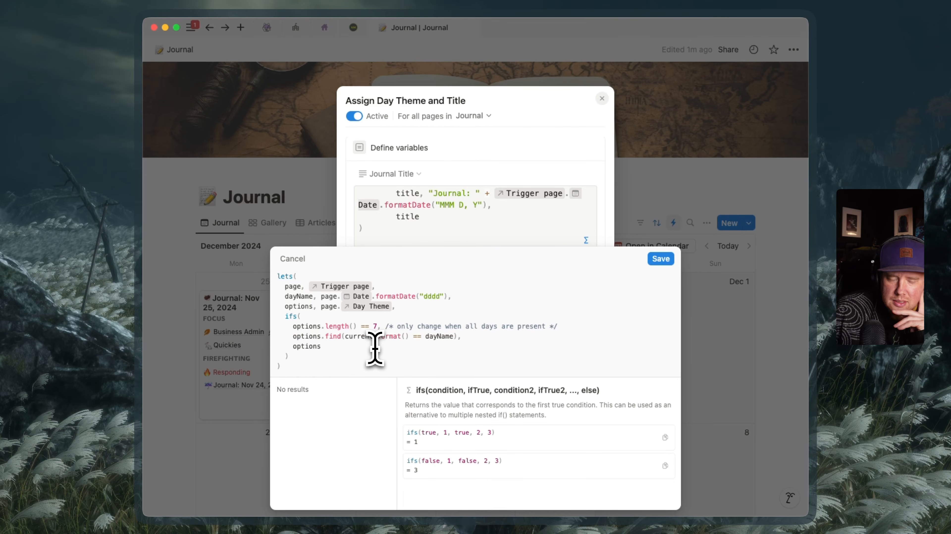
text(.first())
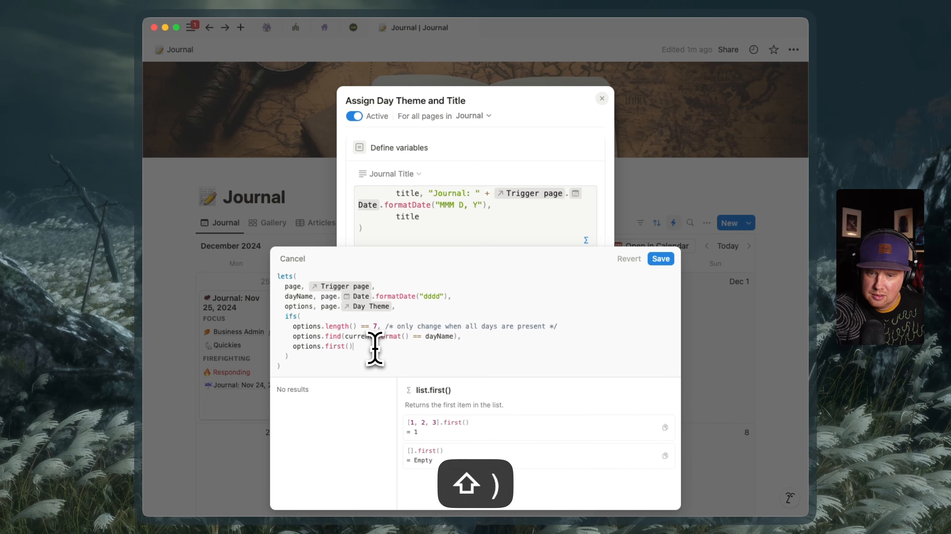
click(660, 259)
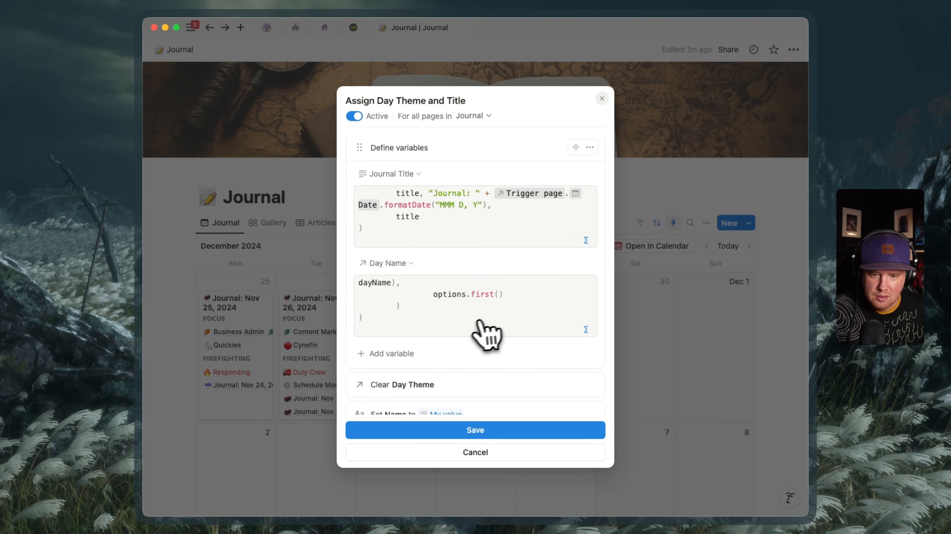
Set the Day Theme action to a custom formula that returns the Day Name variable, and save it.
scroll(483, 337, down, 2)
click(471, 331)
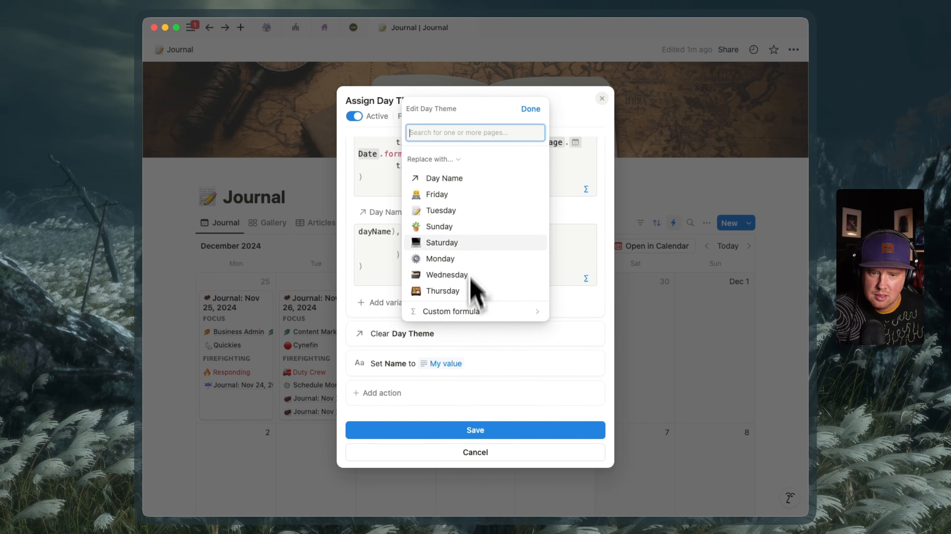
click(471, 311)
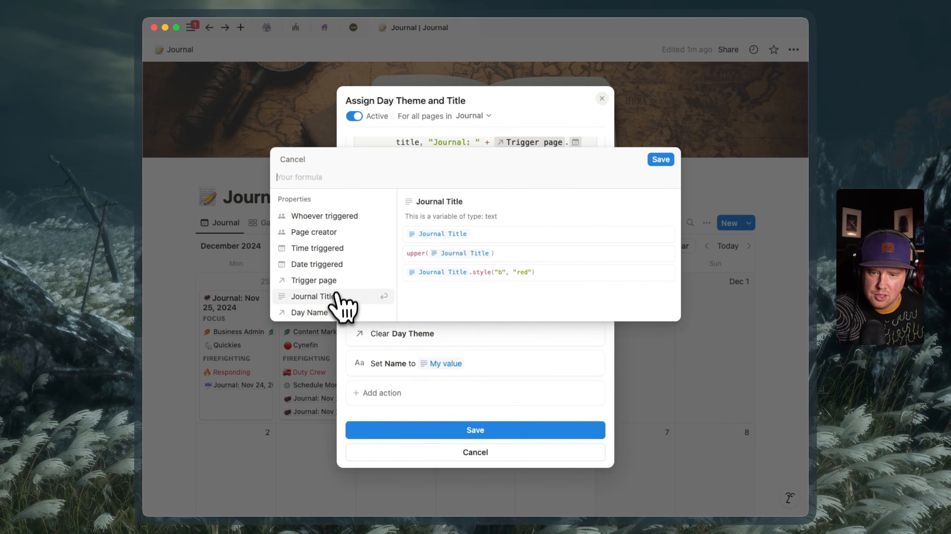
click(334, 312)
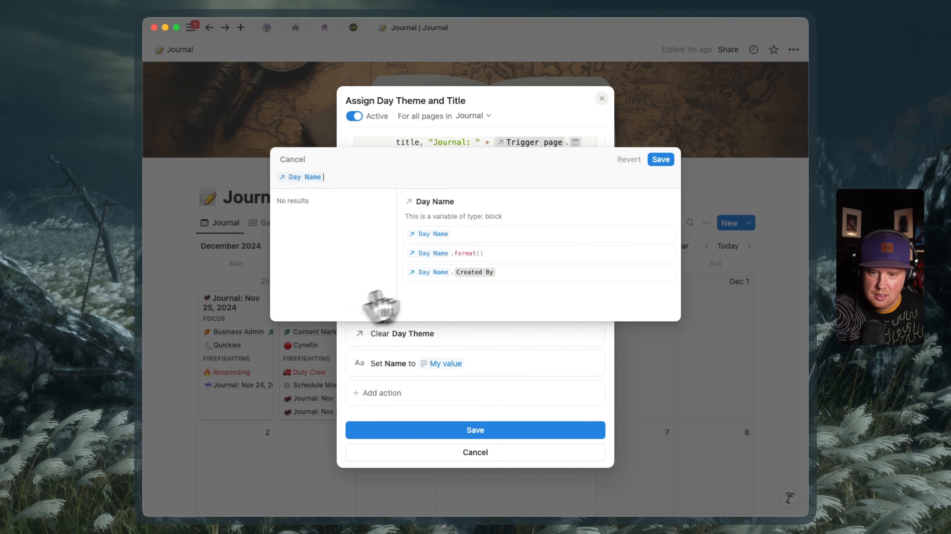
click(659, 160)
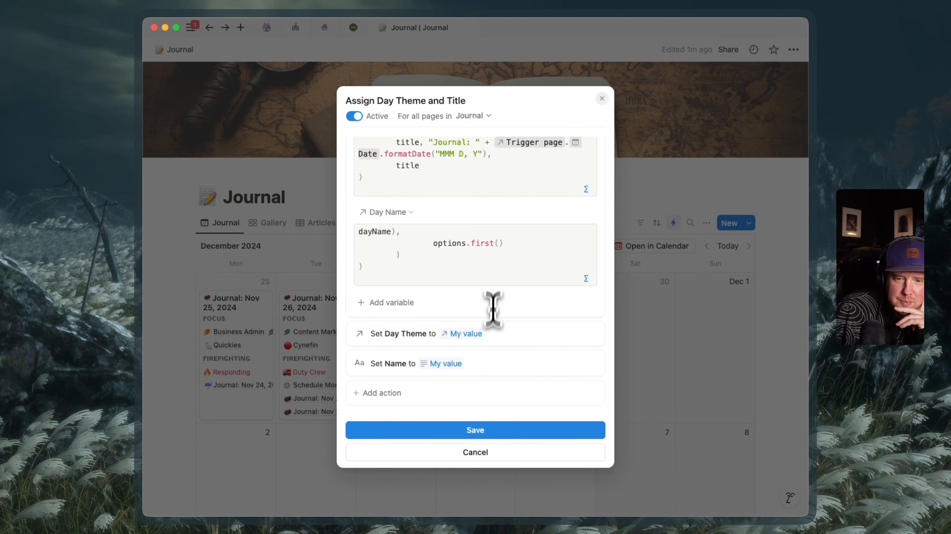
Review the options.find() line and the .first() call in the Day Name formula, and check the Day Theme action's formula.
click(494, 253)
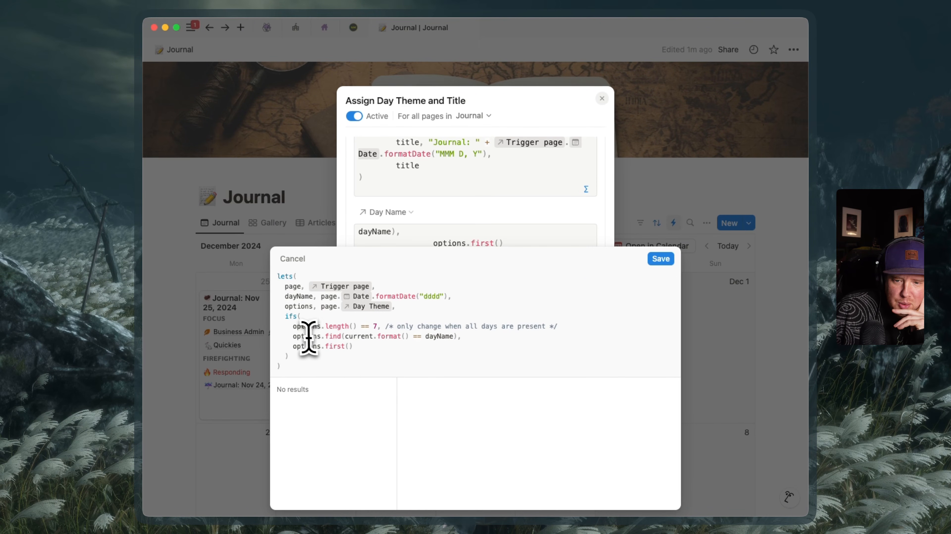
drag(294, 336, 449, 335)
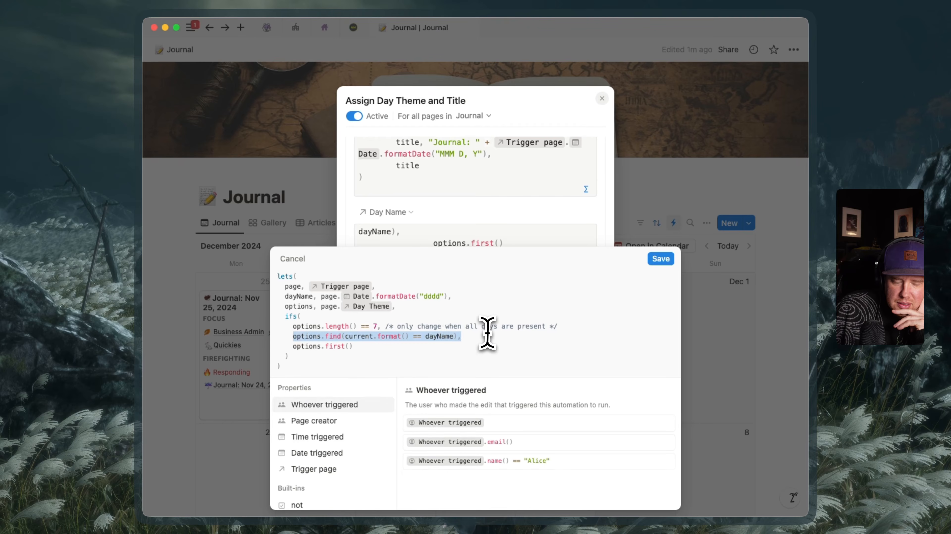
click(358, 348)
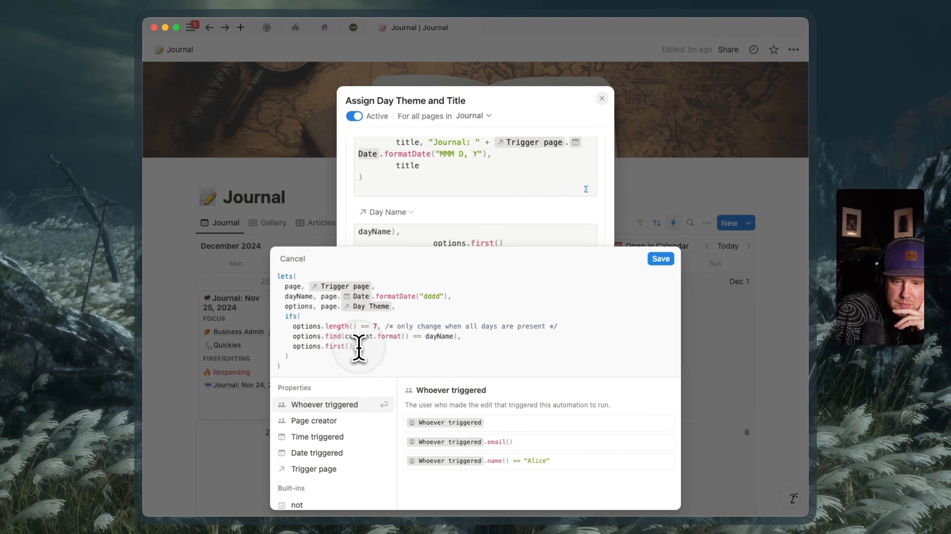
double_click(339, 347)
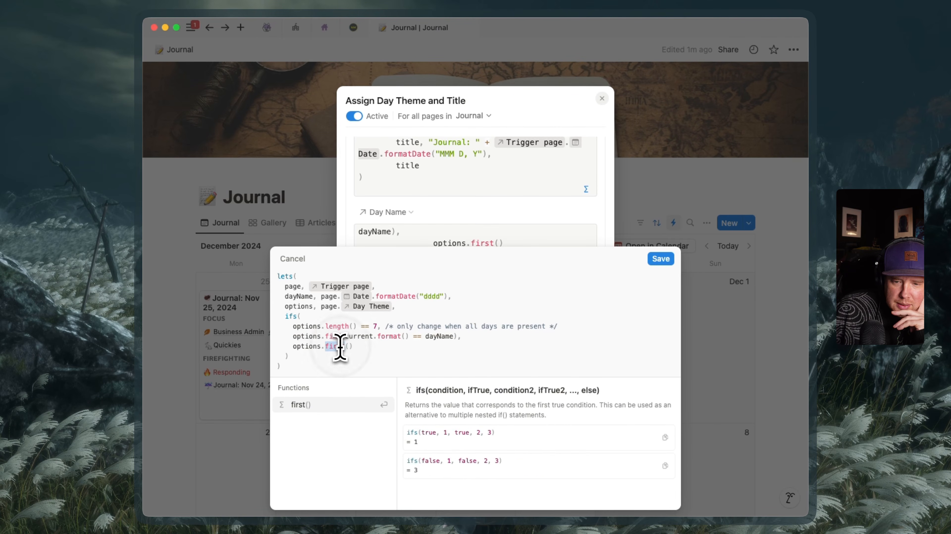
click(660, 259)
click(477, 335)
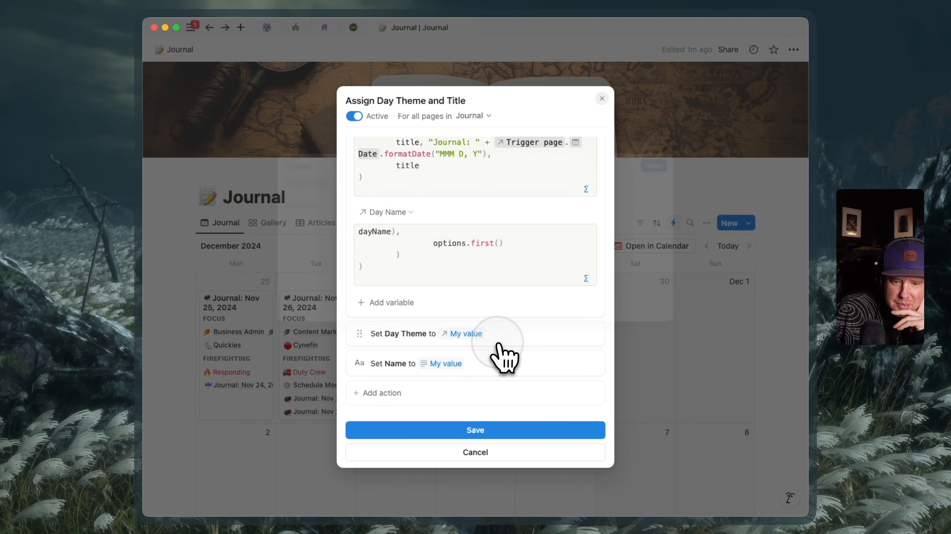
click(660, 160)
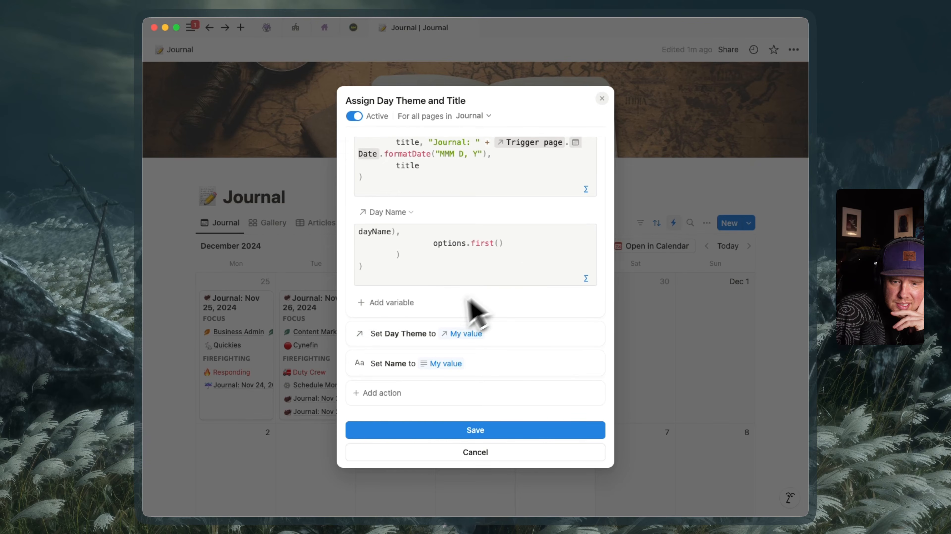
Examine the ifs() branches of the Day Name formula, from the options.length() == 7 condition to the options.first() fallback.
click(501, 270)
drag(362, 350, 331, 350)
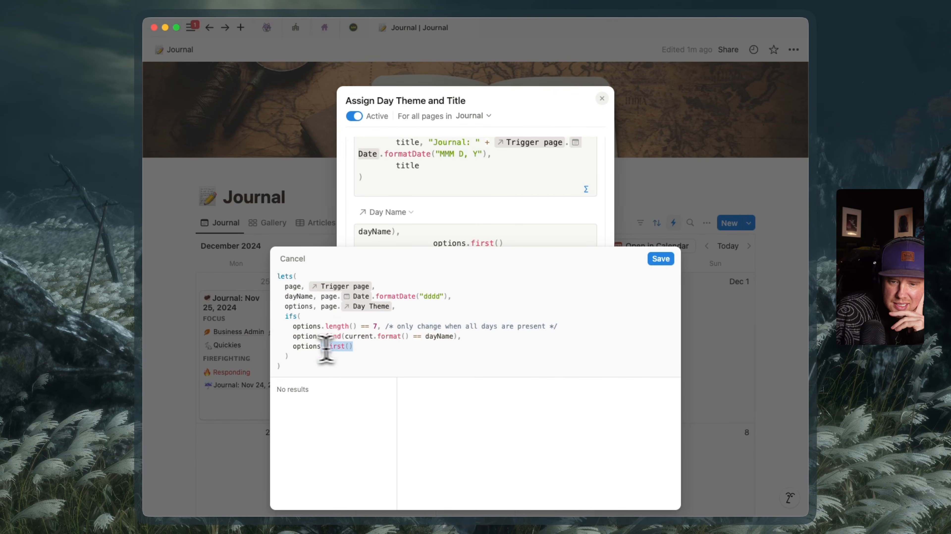
click(295, 347)
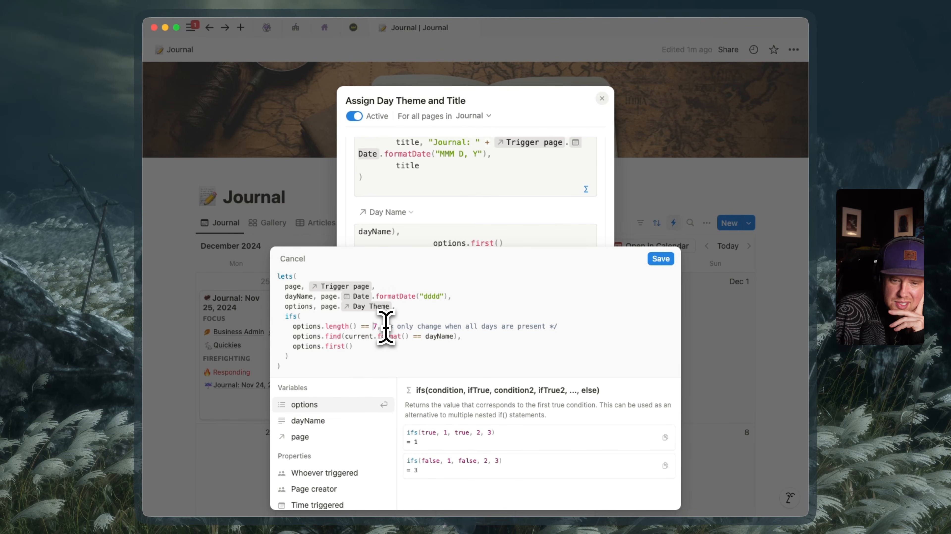
double_click(337, 349)
click(357, 349)
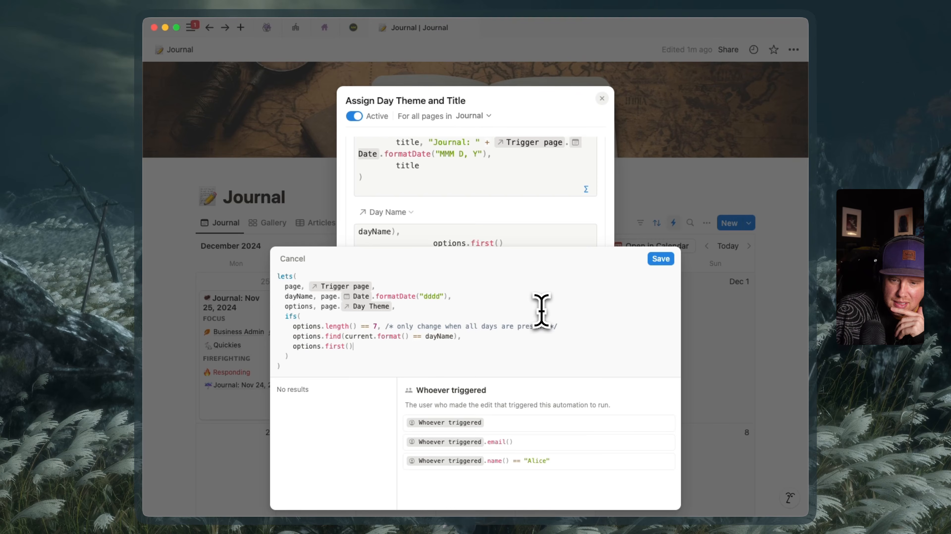
drag(354, 347, 287, 326)
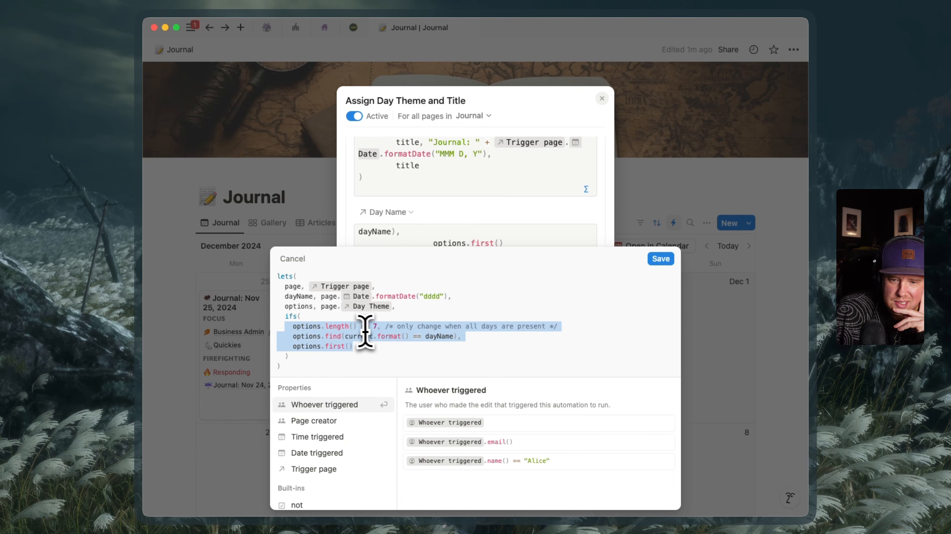
click(368, 348)
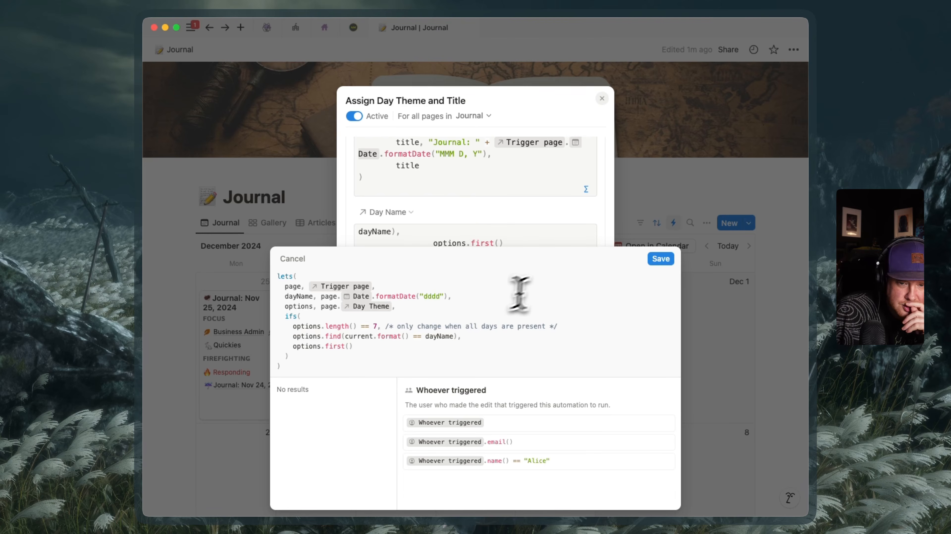
click(660, 259)
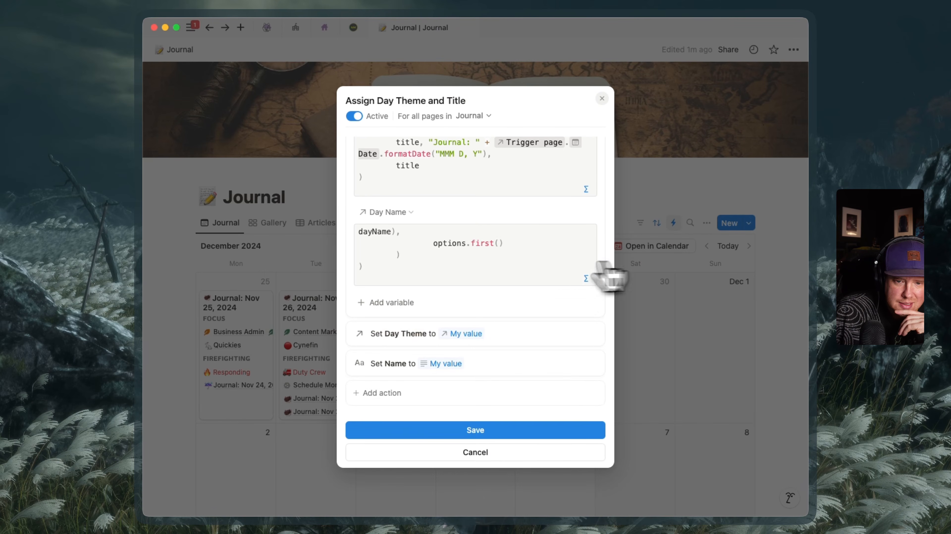
Save the Assign Day Theme and Title automation and create a journal entry for November 29, 2024 in the calendar.
click(471, 432)
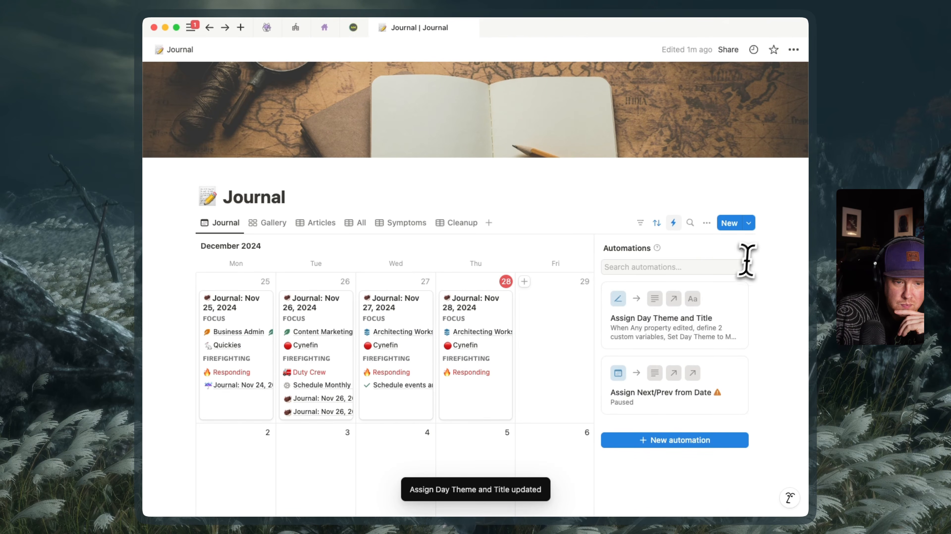
click(741, 249)
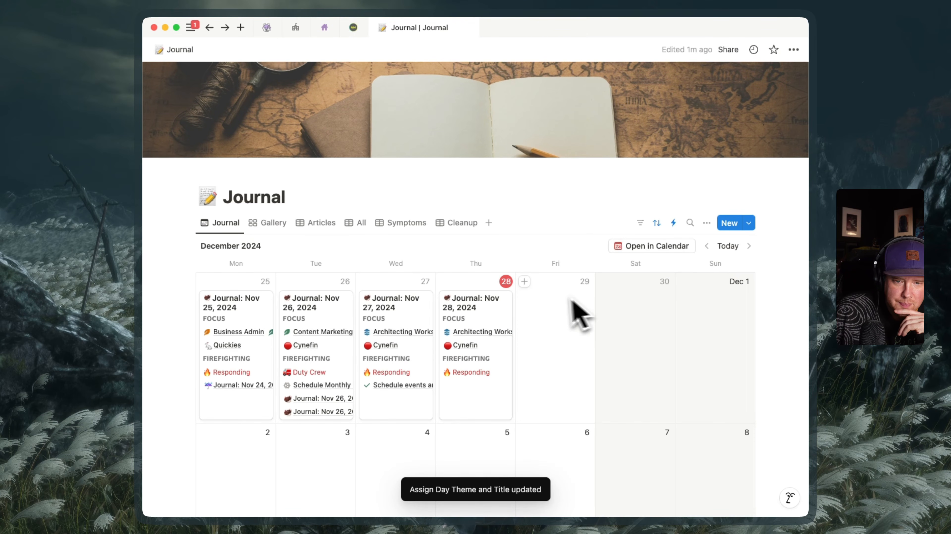
click(524, 281)
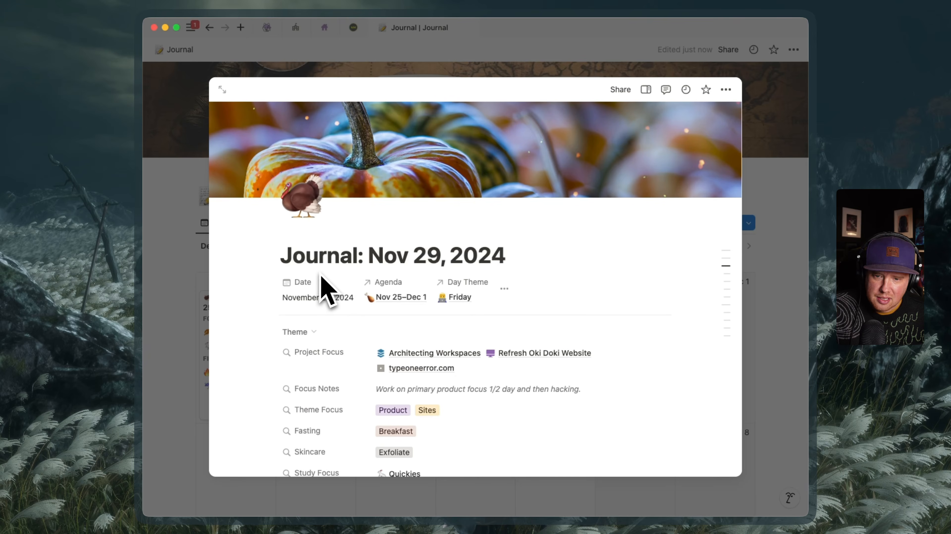
Link Tuesday as an additional Day Theme on the November 29 entry and undo the link.
click(487, 305)
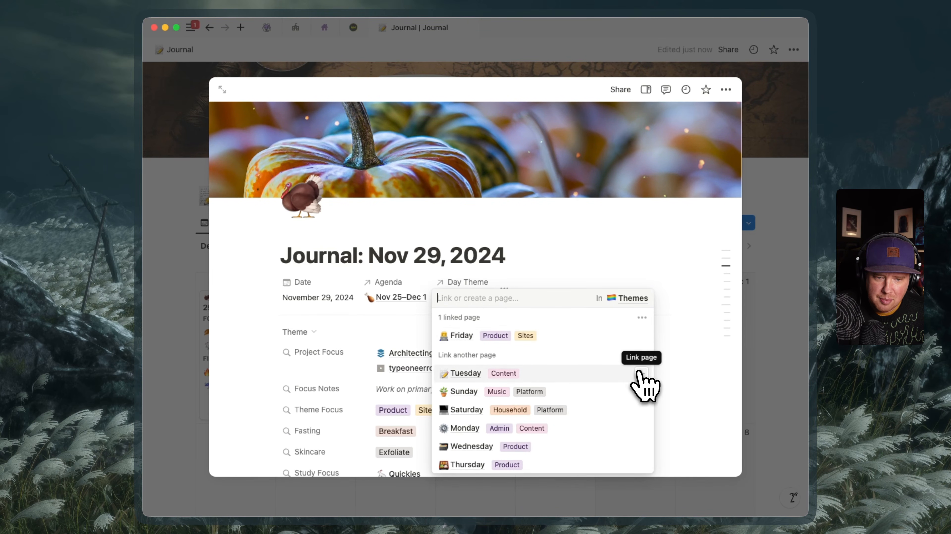
click(641, 374)
click(593, 249)
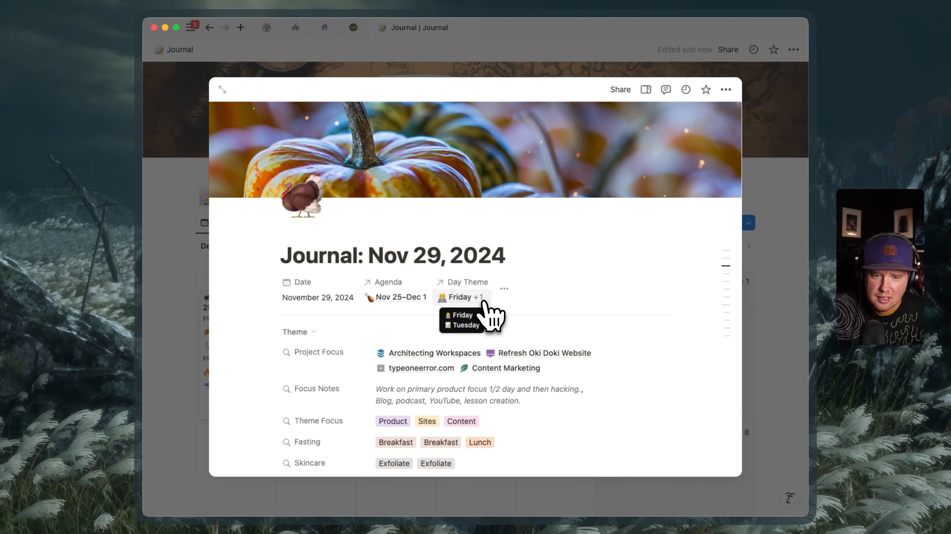
key(super+z)
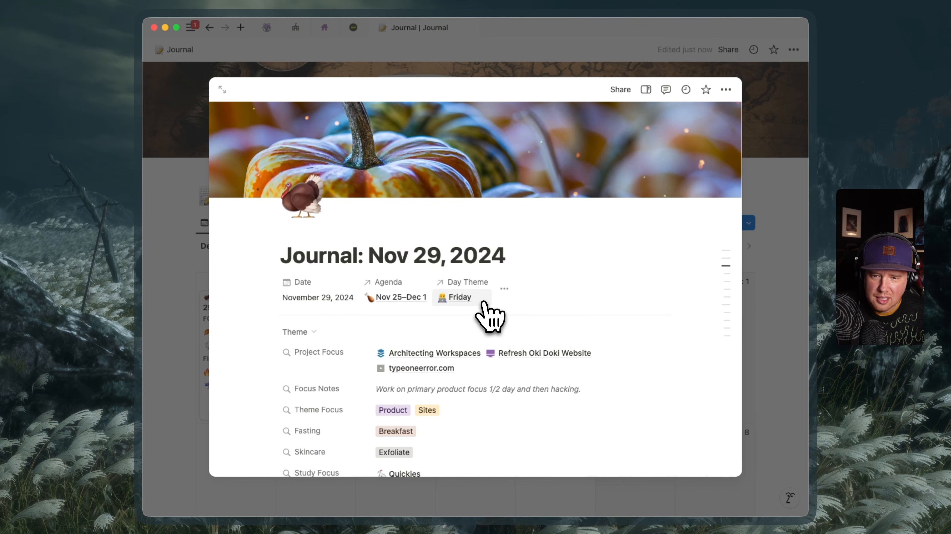
Unlink Friday from the November 29 entry's Day Theme and link Sunday and Saturday instead.
click(483, 303)
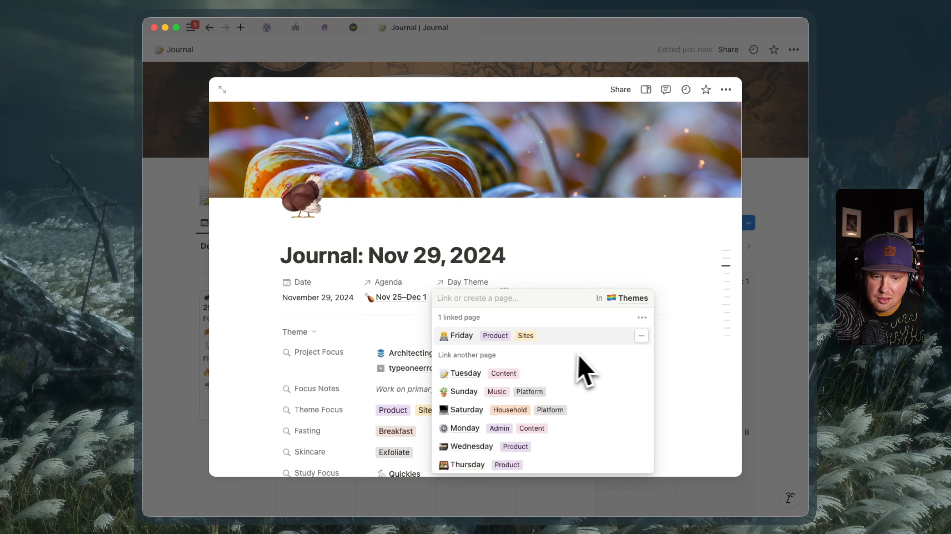
click(640, 337)
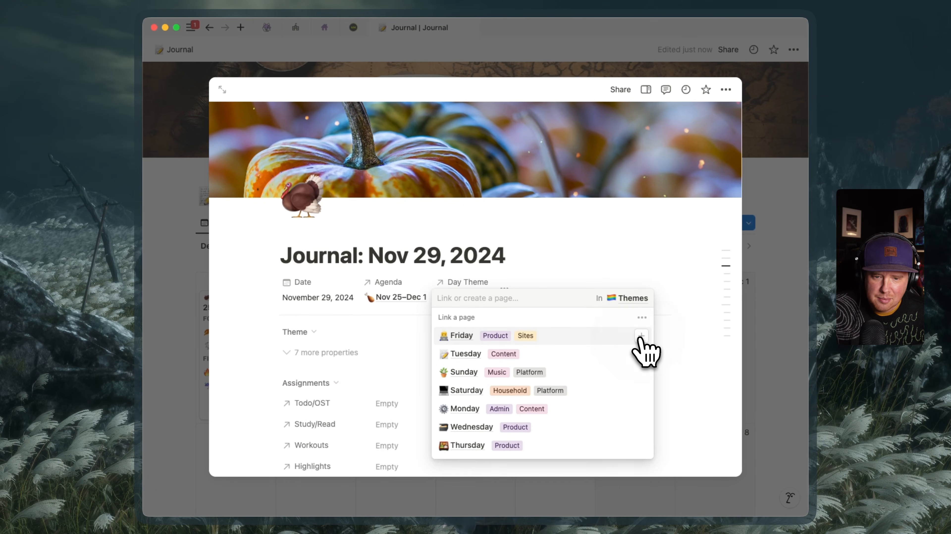
click(641, 372)
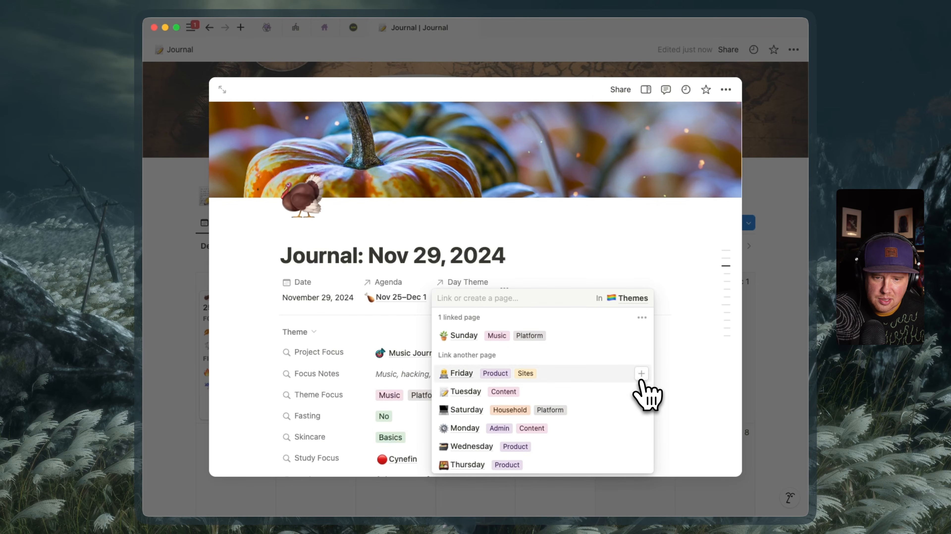
click(641, 410)
click(633, 265)
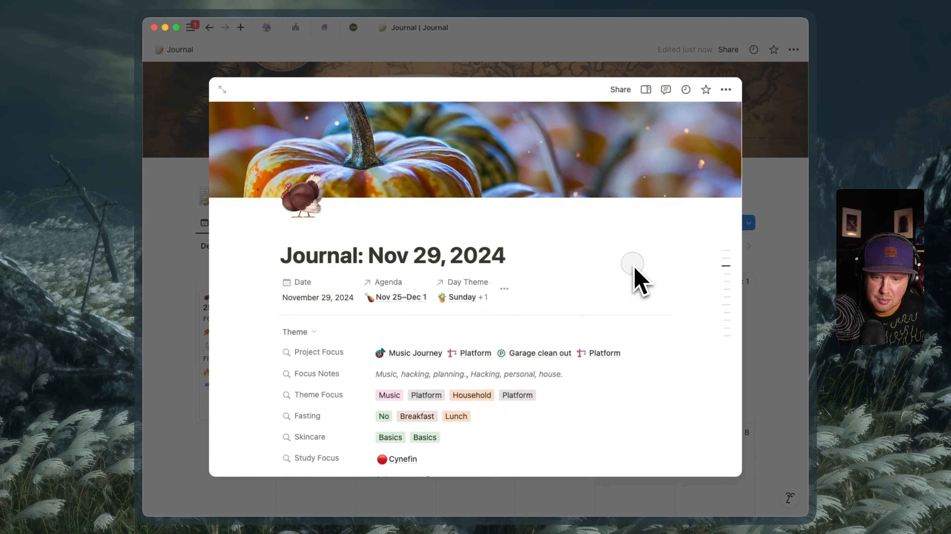
Replace Sunday with Friday as the linked Day Theme of the November 29 entry.
click(466, 300)
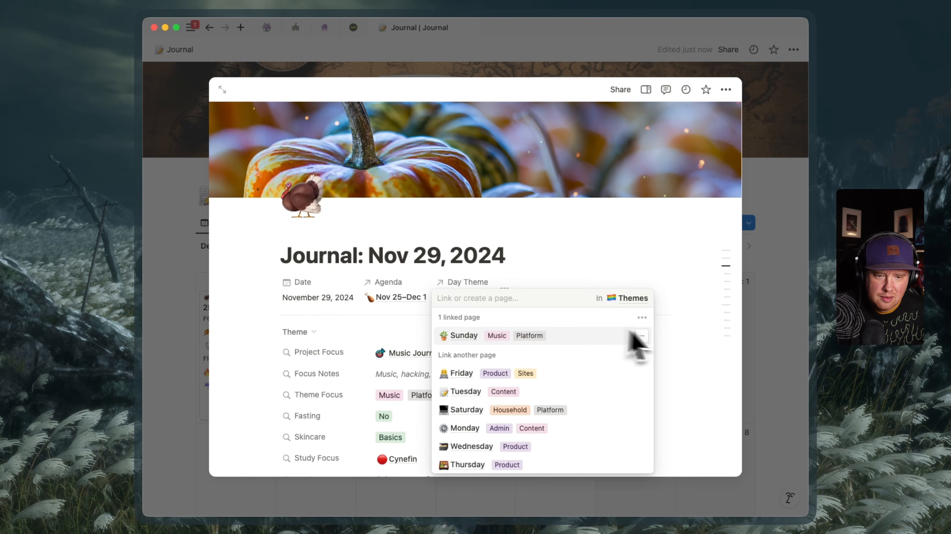
click(644, 336)
click(620, 337)
click(665, 269)
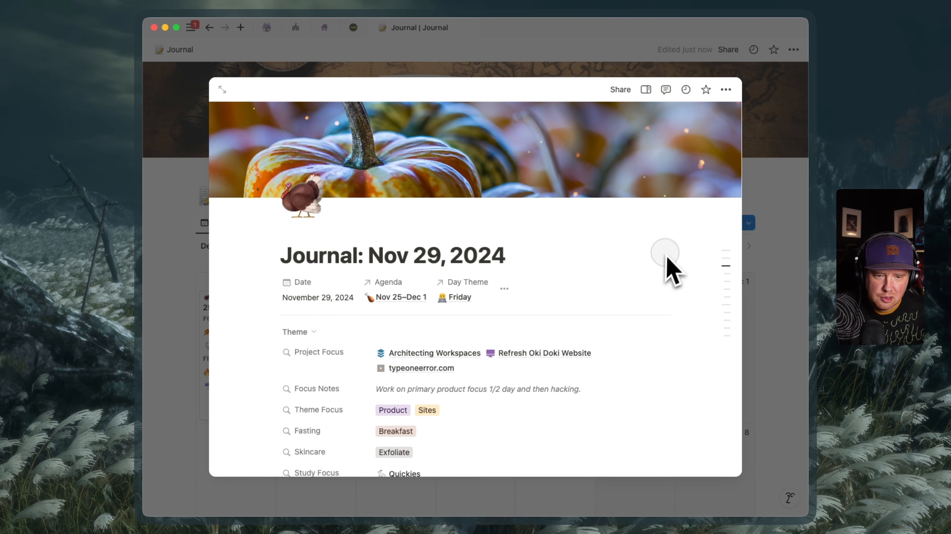
Close the November 29 entry and open the Assign Day Theme and Title automation at its Day Name variable.
click(758, 214)
click(673, 223)
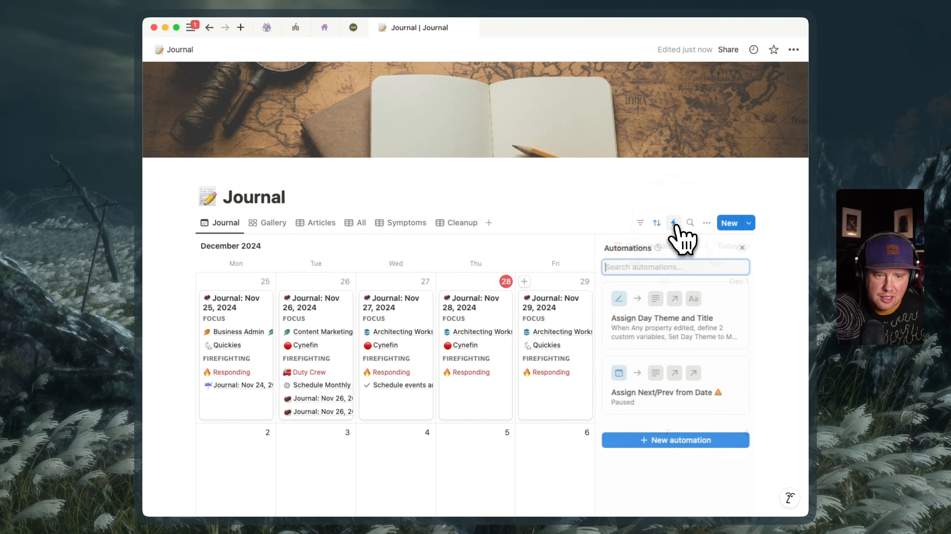
click(685, 298)
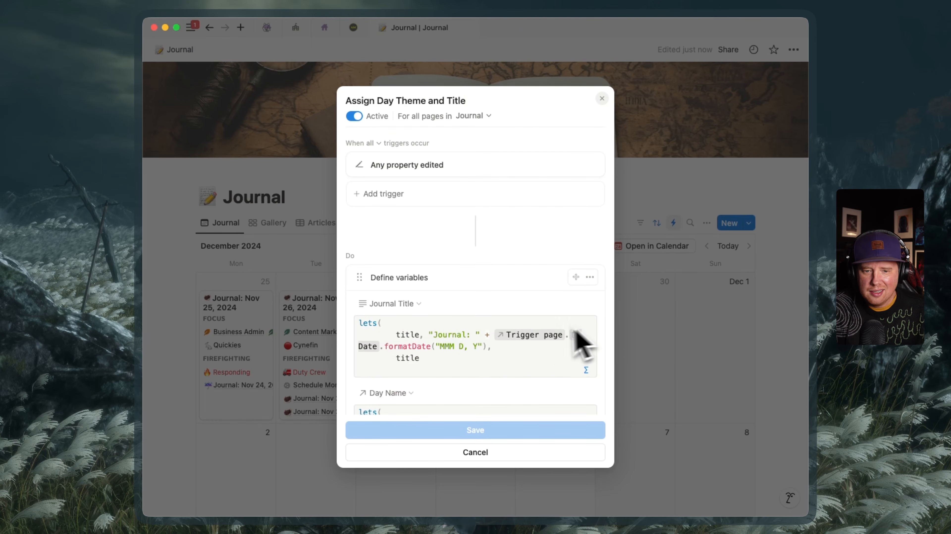
scroll(548, 344, down, 5)
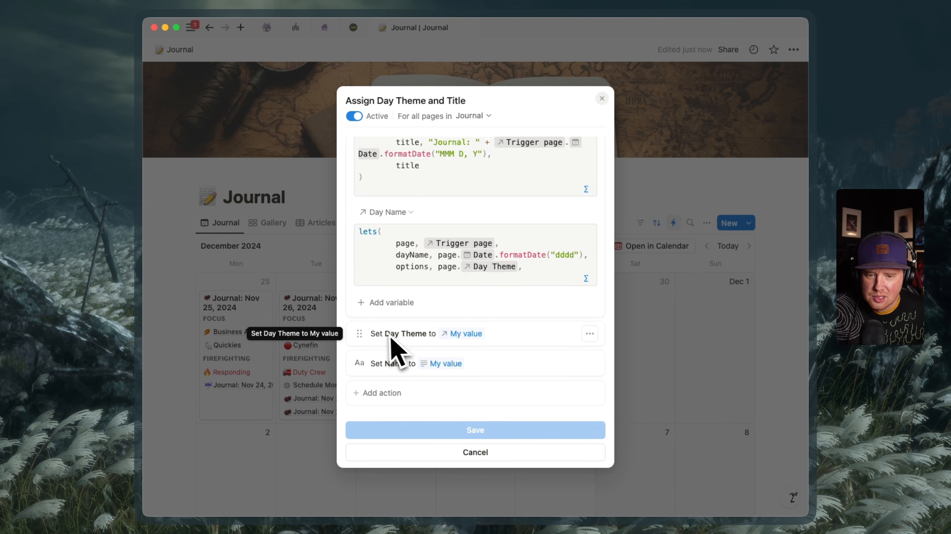
scroll(471, 347, up, 3)
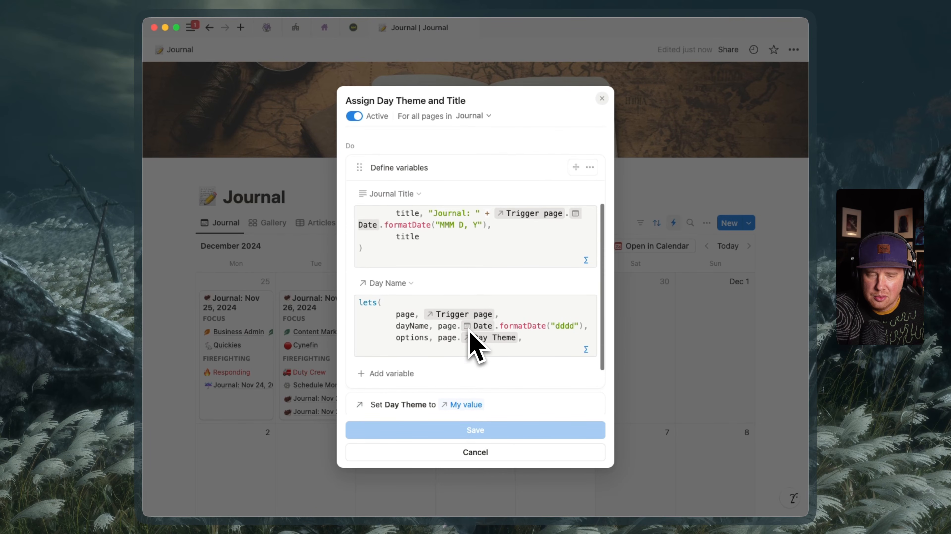
scroll(472, 346, down, 3)
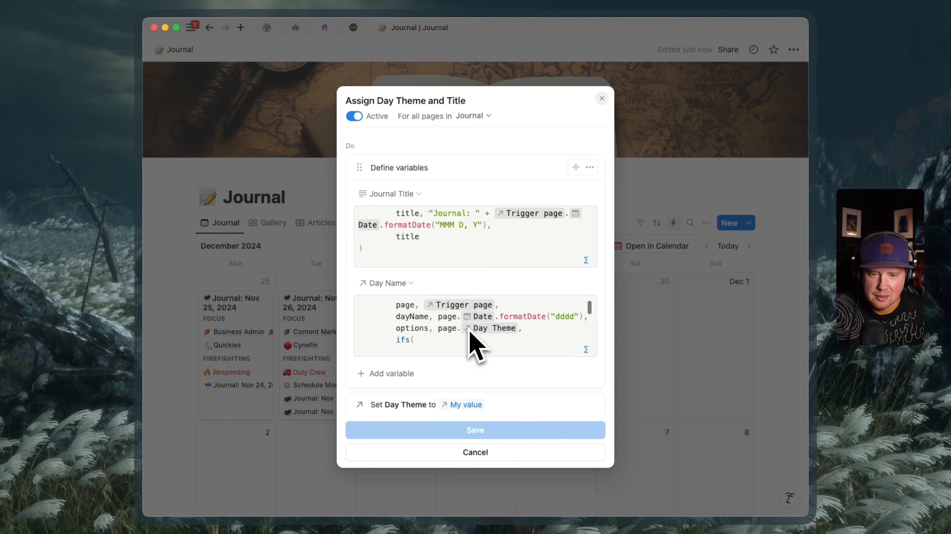
scroll(472, 341, down, 1)
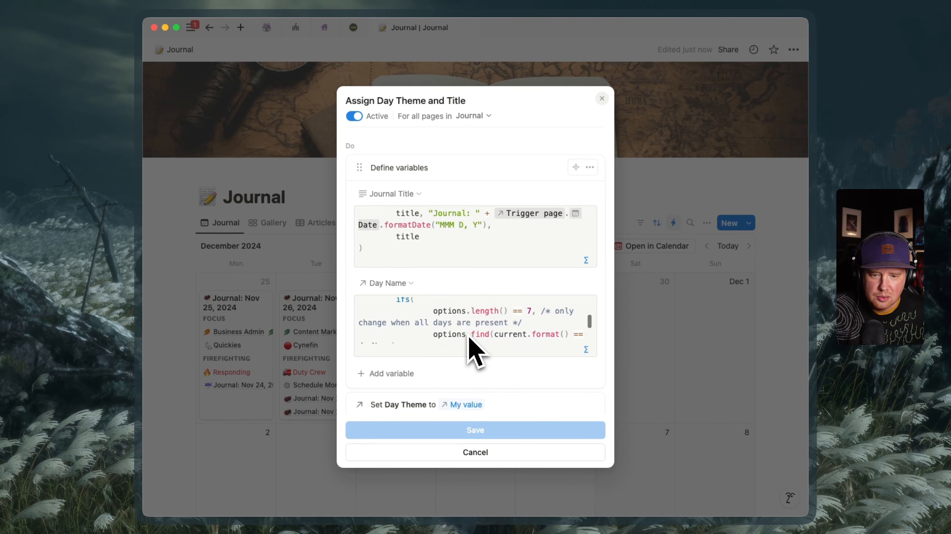
Check the formula behind the Set Day Theme action and save it with the Day Name variable.
click(524, 405)
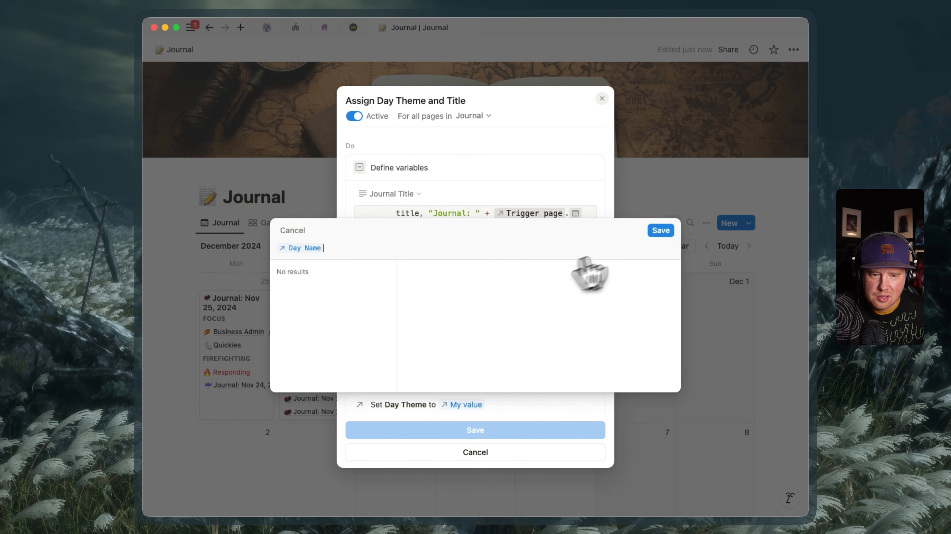
click(657, 232)
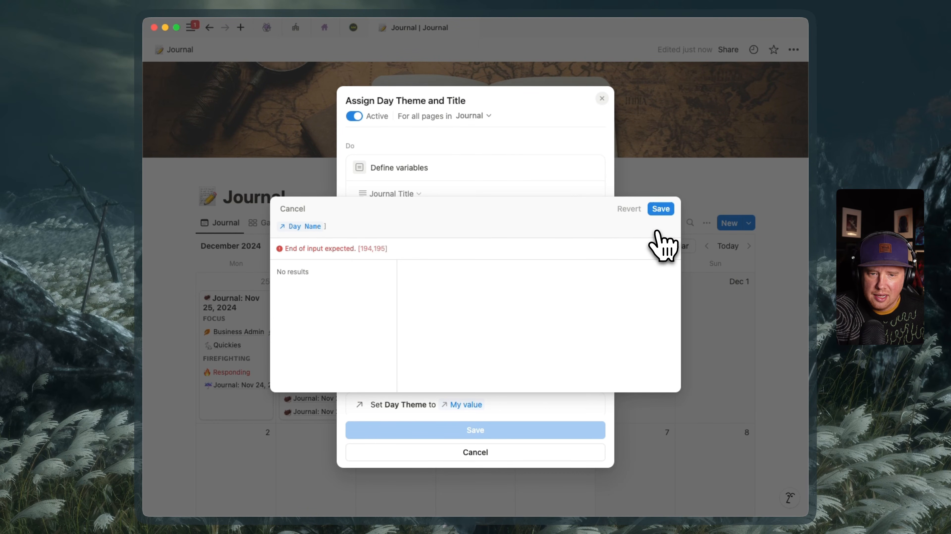
key(BackSpace)
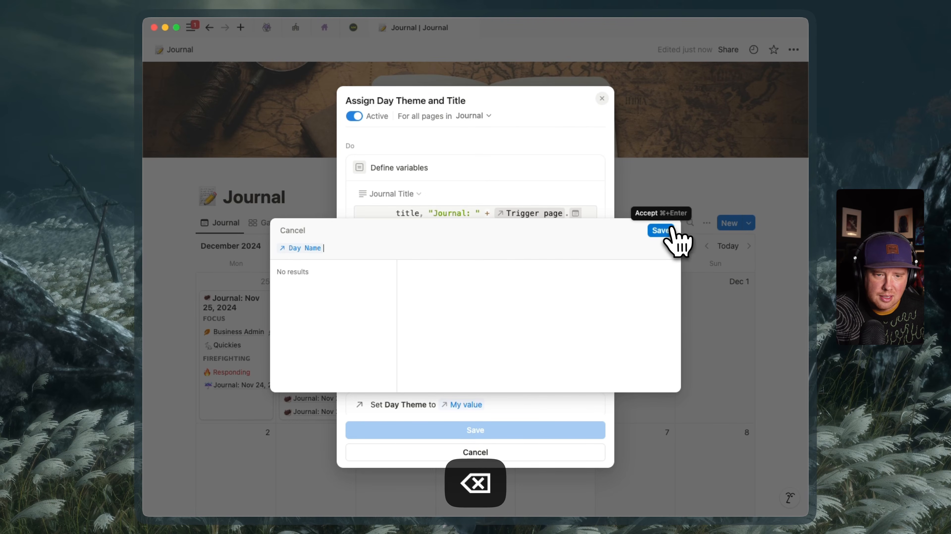
click(669, 232)
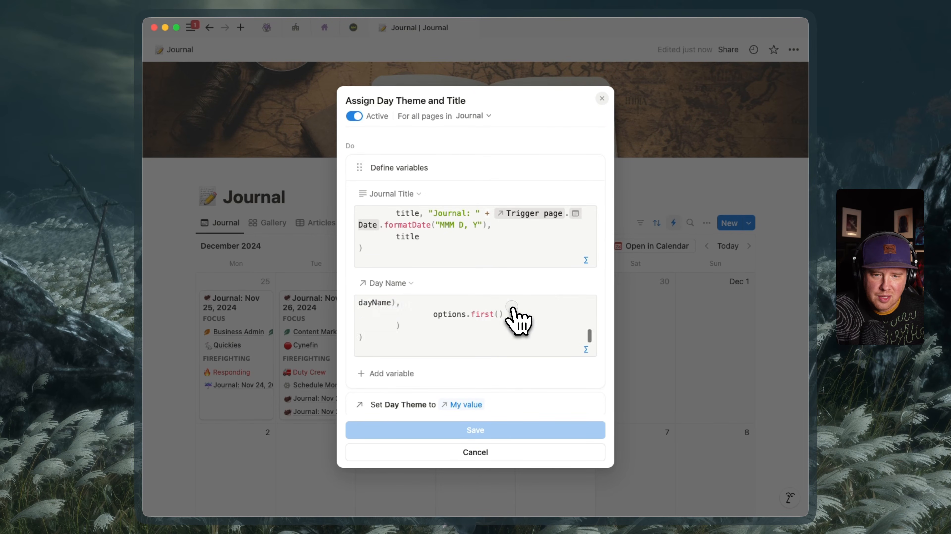
Wrap options.find(current.format() == dayName) in square brackets in the Day Name formula.
click(512, 312)
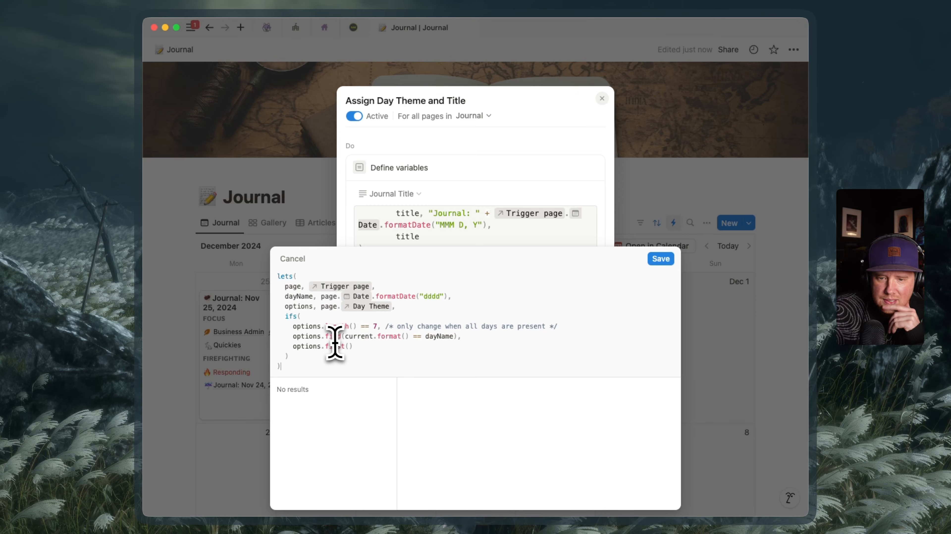
drag(325, 336, 444, 337)
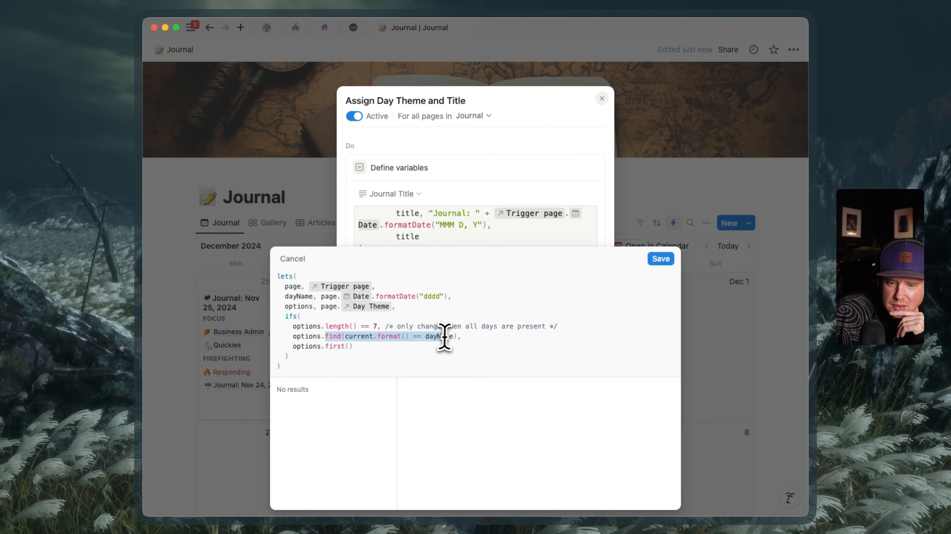
click(466, 339)
click(460, 339)
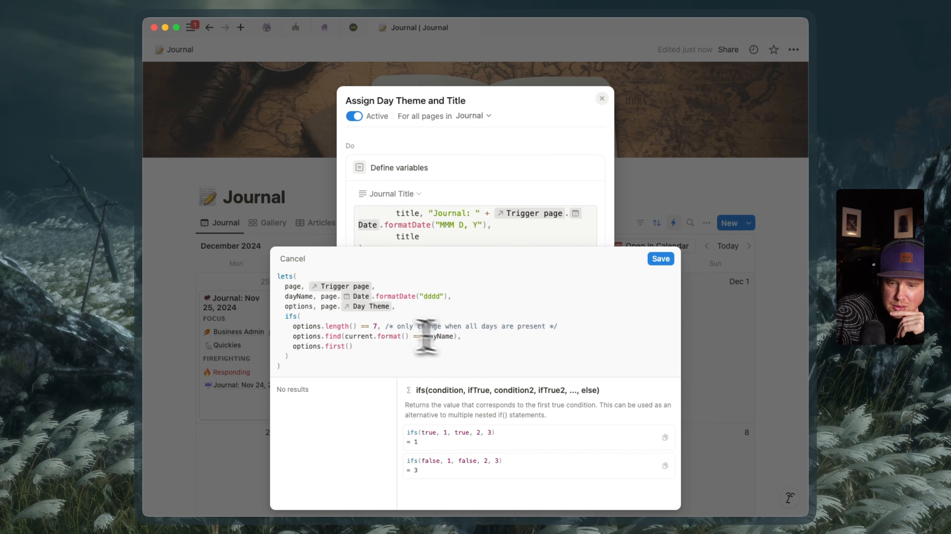
click(294, 337)
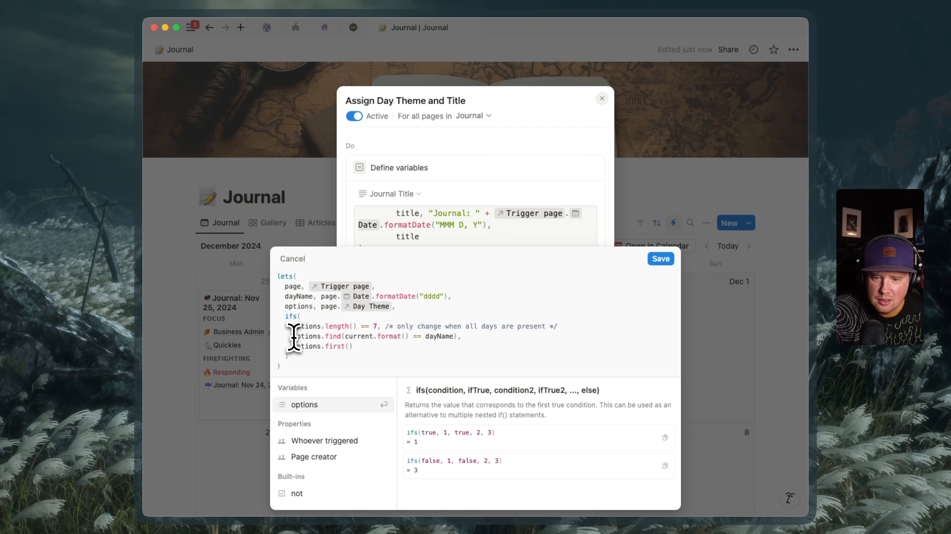
text([)
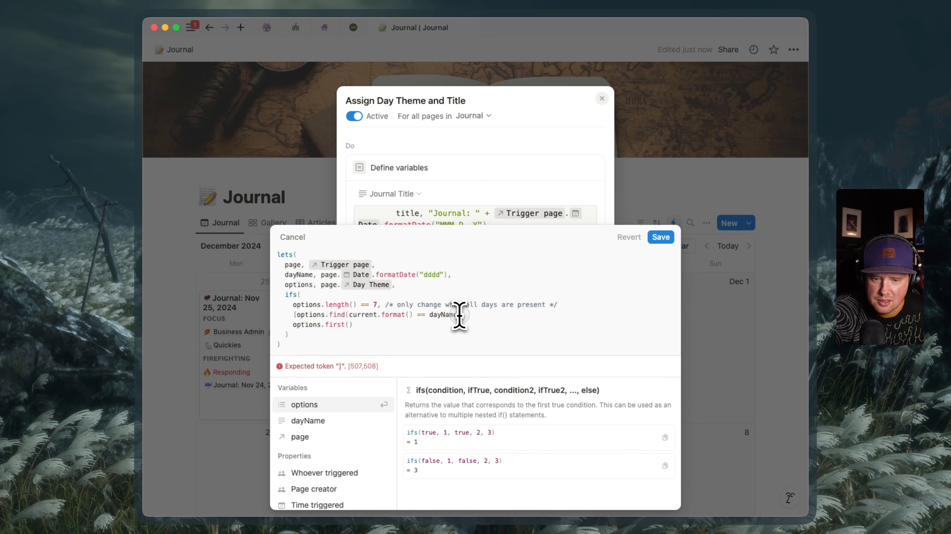
text(])
Replace the options.first() fallback with options and save the Day Name formula.
double_click(331, 348)
key(BackSpace)
key(BackSpace)
key(BackSpace)
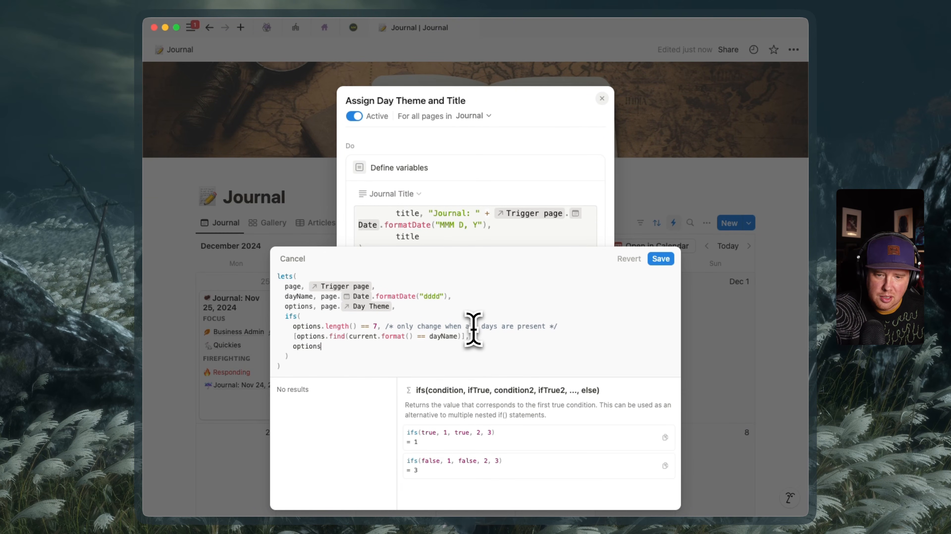
click(661, 258)
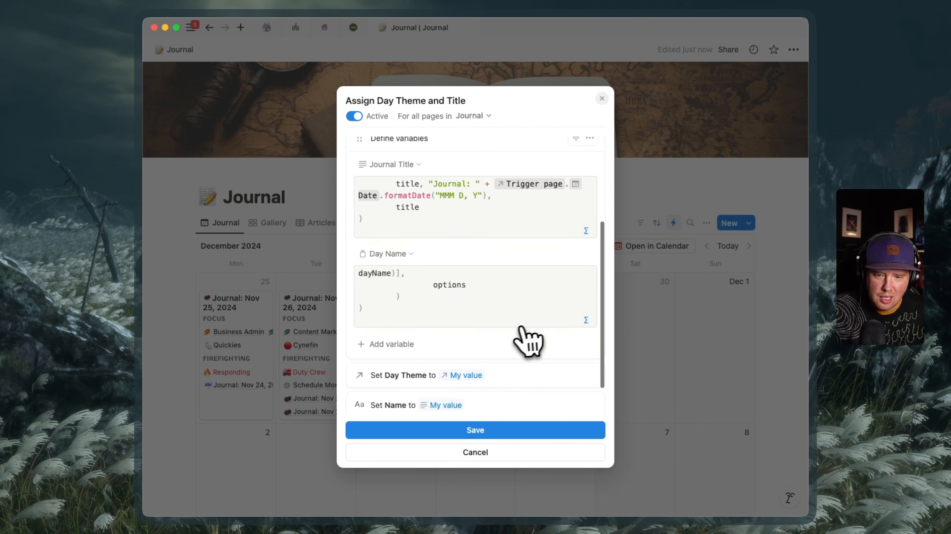
Clear the Set Day Theme action's formula, insert the Day Name variable again and save it.
scroll(524, 327, down, 3)
click(515, 332)
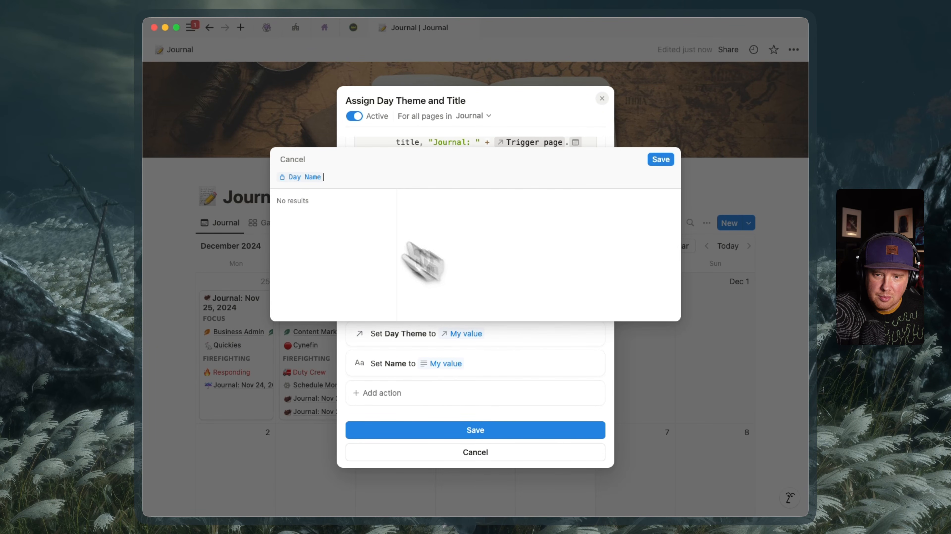
click(658, 160)
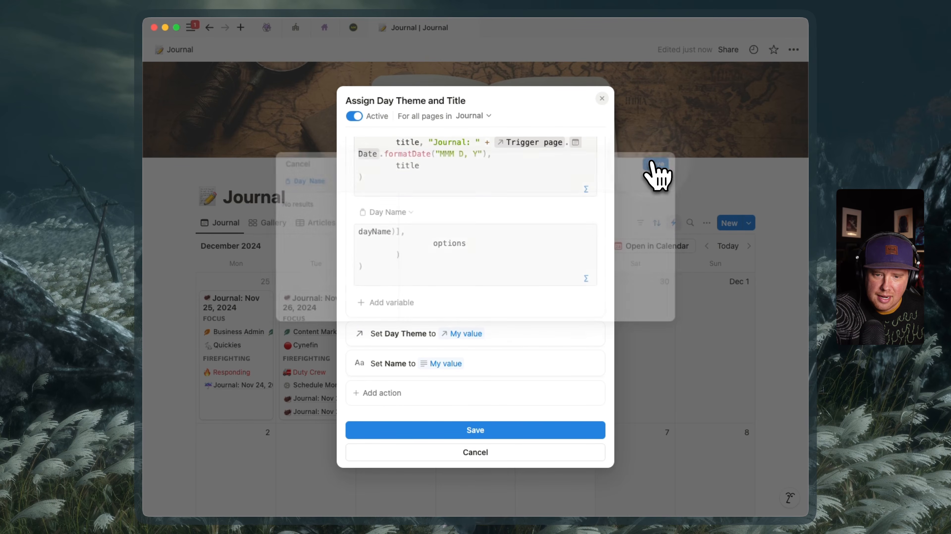
click(465, 333)
key(BackSpace)
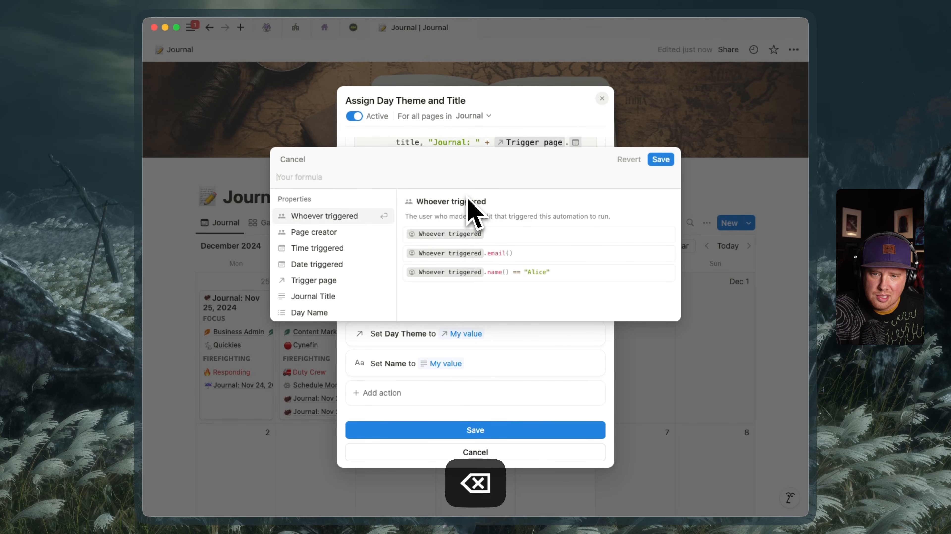
scroll(340, 276, down, 1)
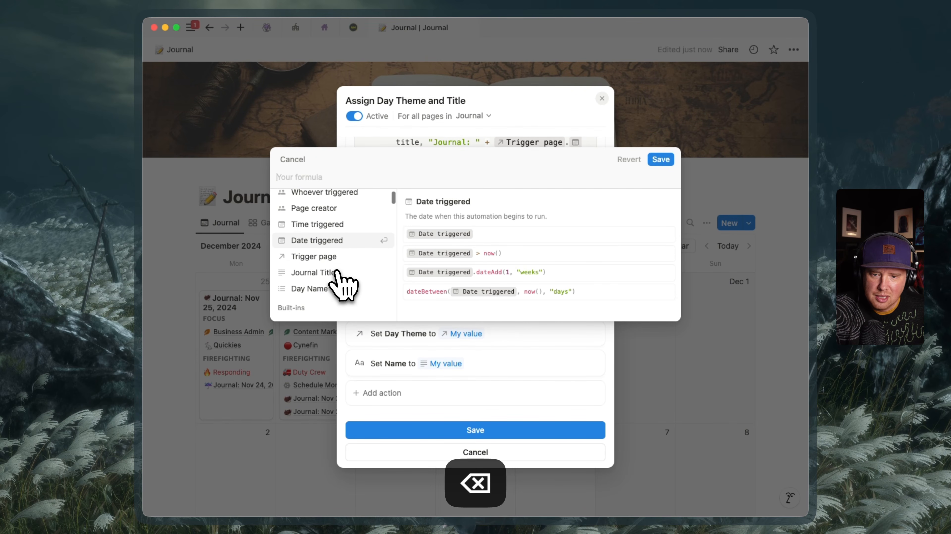
click(309, 286)
click(661, 160)
Review the bracketed options.find() result and the options fallback in the Day Name formula.
scroll(512, 329, up, 2)
click(504, 222)
key(Escape)
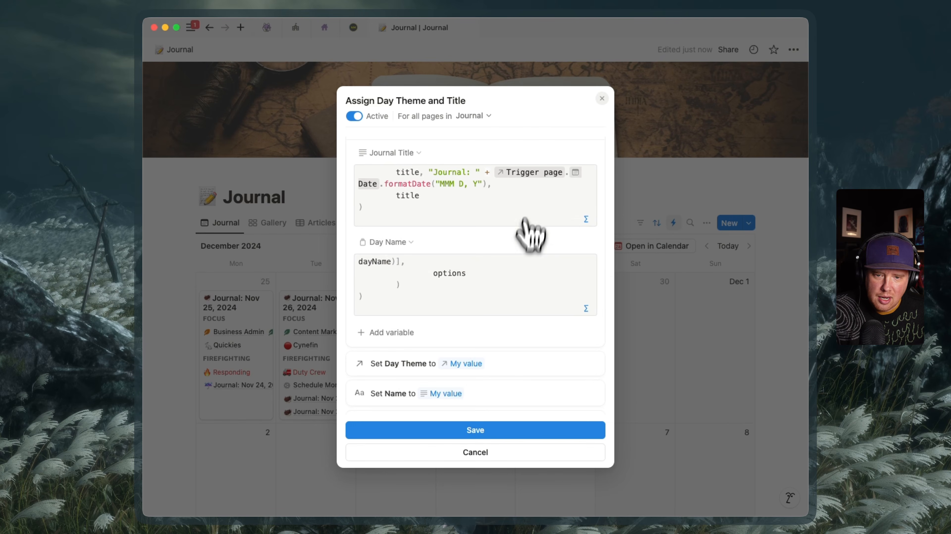
click(510, 272)
drag(296, 336, 460, 339)
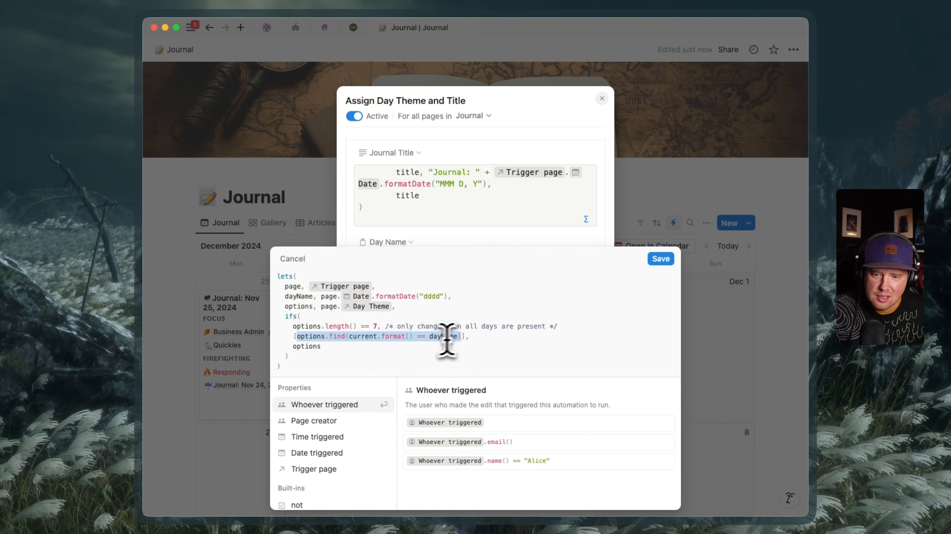
double_click(307, 347)
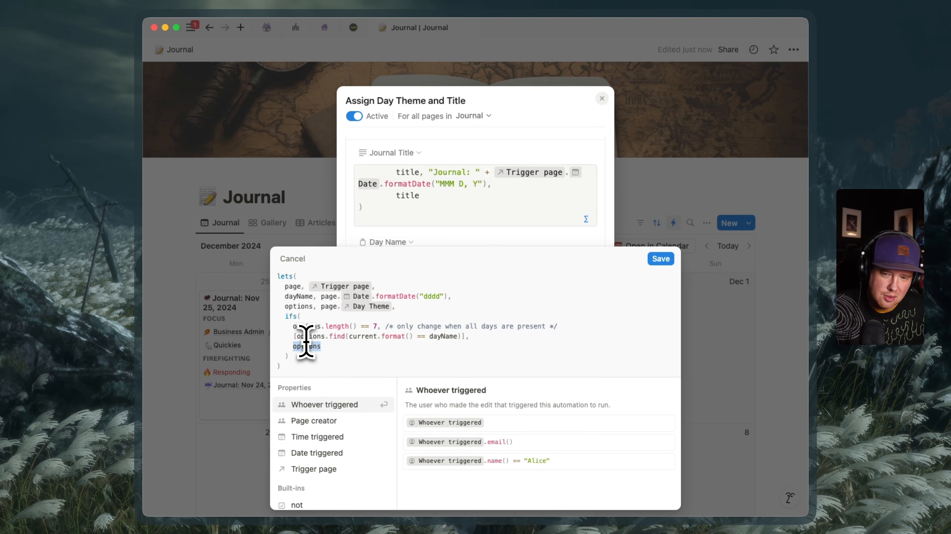
click(661, 260)
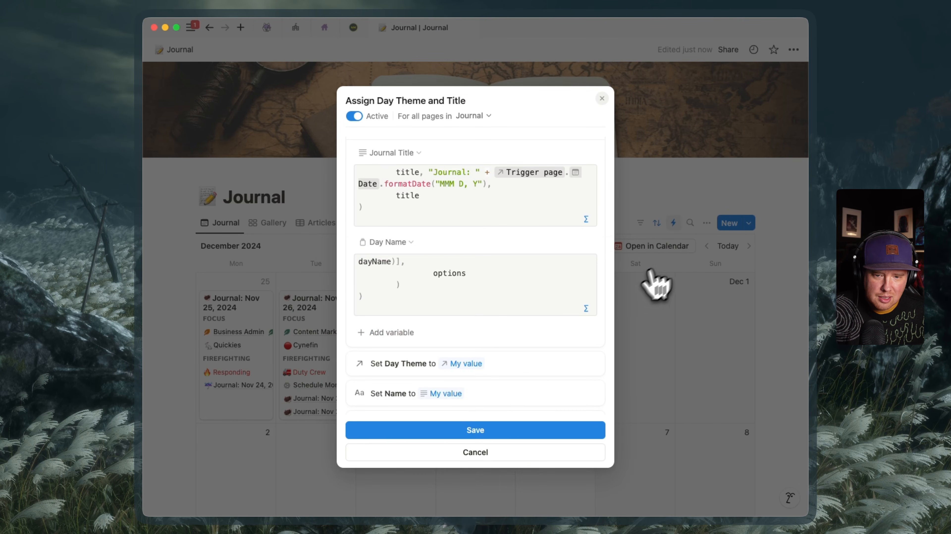
Save the automation and delete the November 29 and November 28 journal entries from the calendar.
click(547, 439)
right_click(566, 323)
click(603, 195)
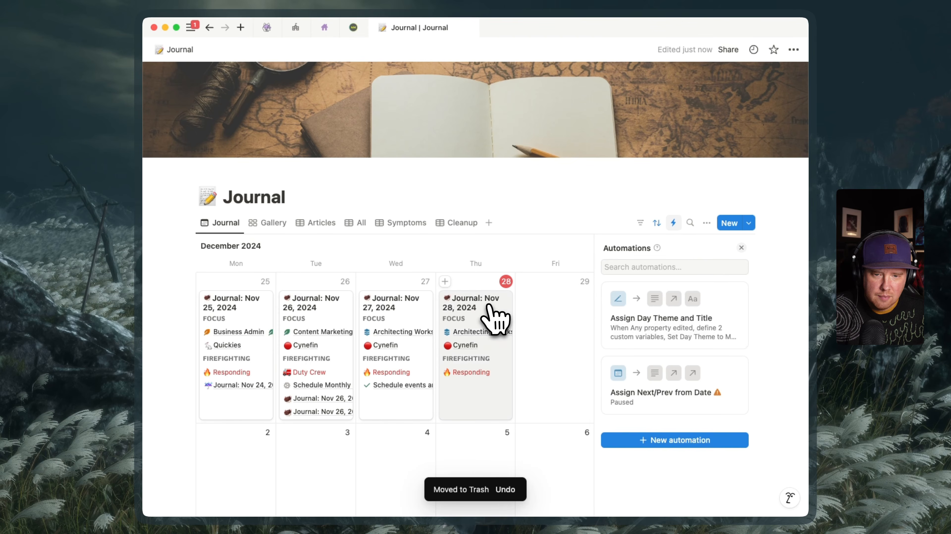
right_click(499, 310)
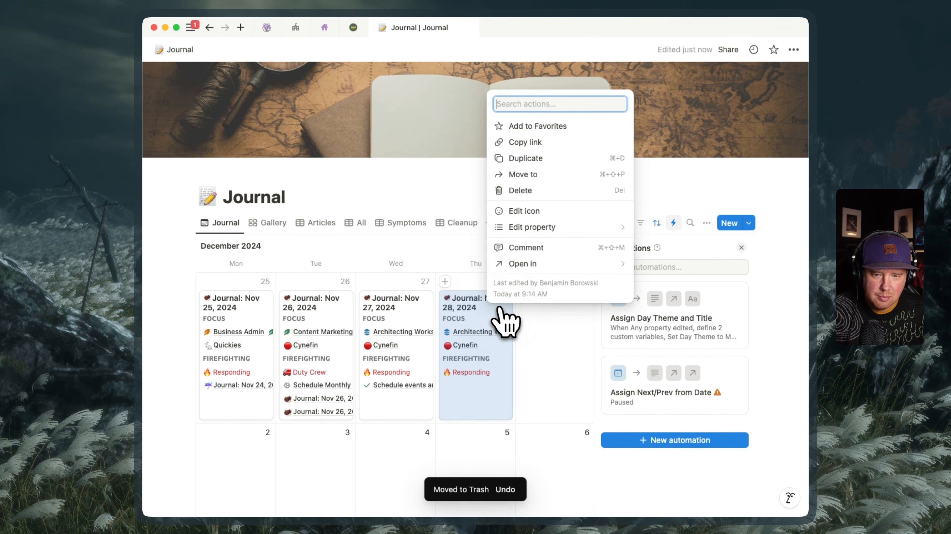
click(532, 191)
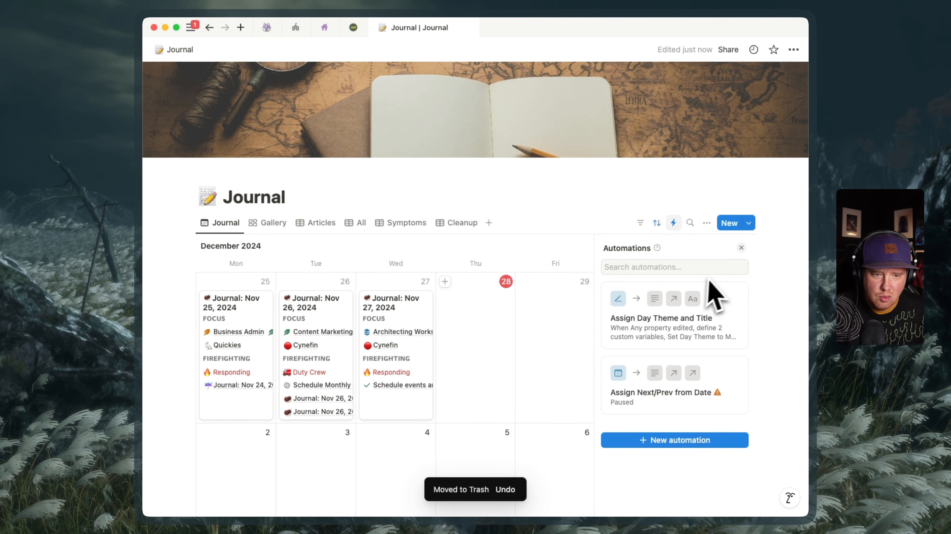
click(740, 249)
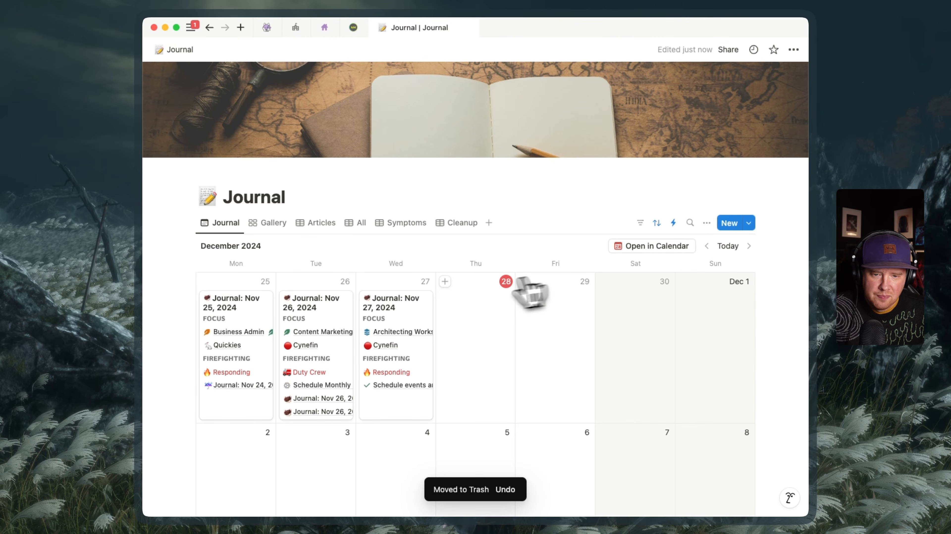
Create a journal entry for November 28, 2024 and replace its Thursday Day Theme with Friday.
click(444, 283)
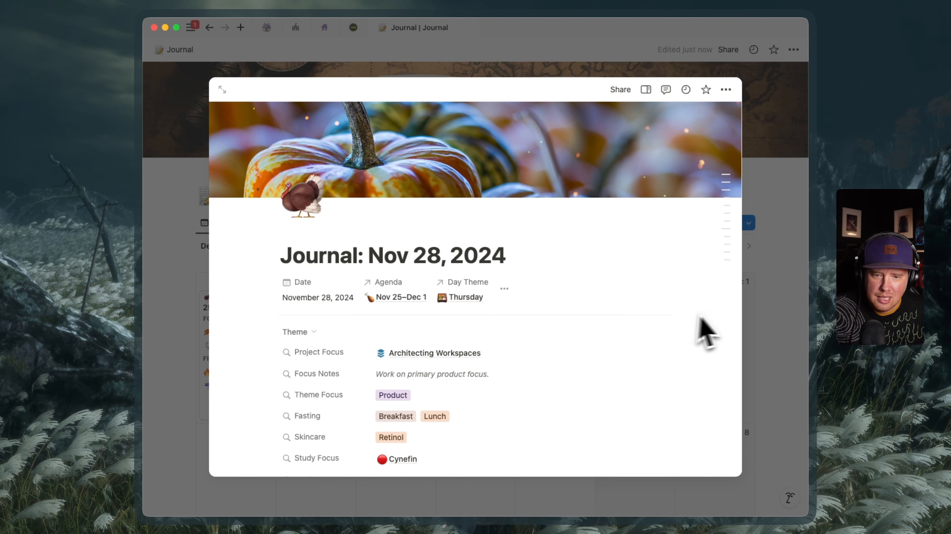
click(488, 302)
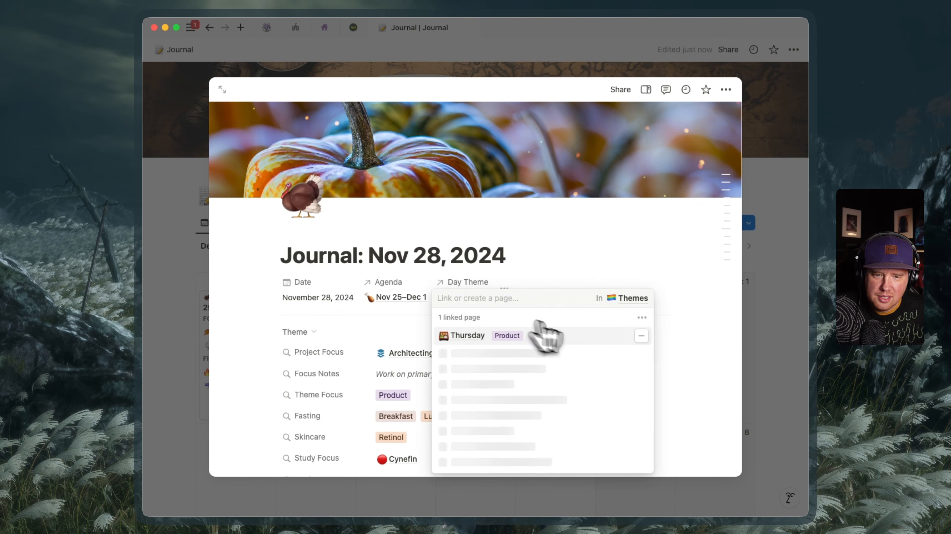
click(640, 337)
click(640, 336)
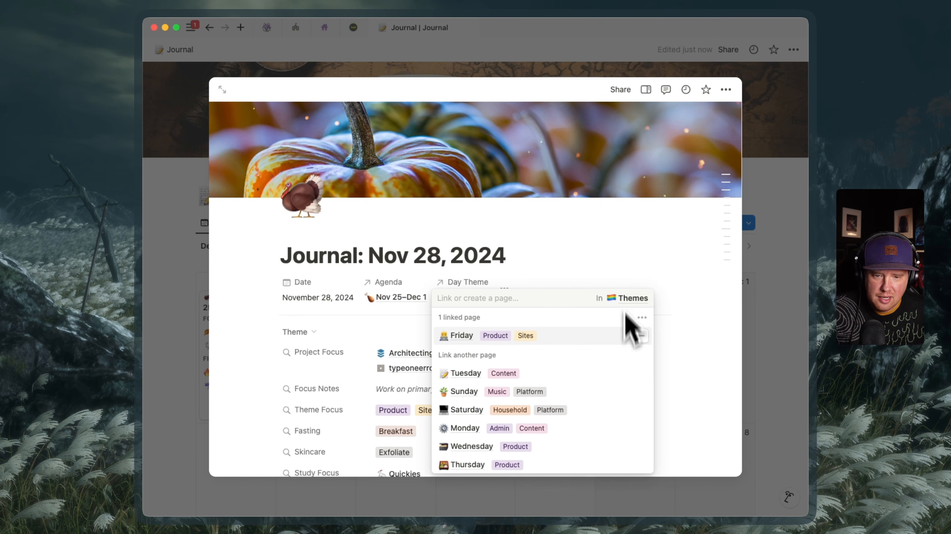
click(632, 280)
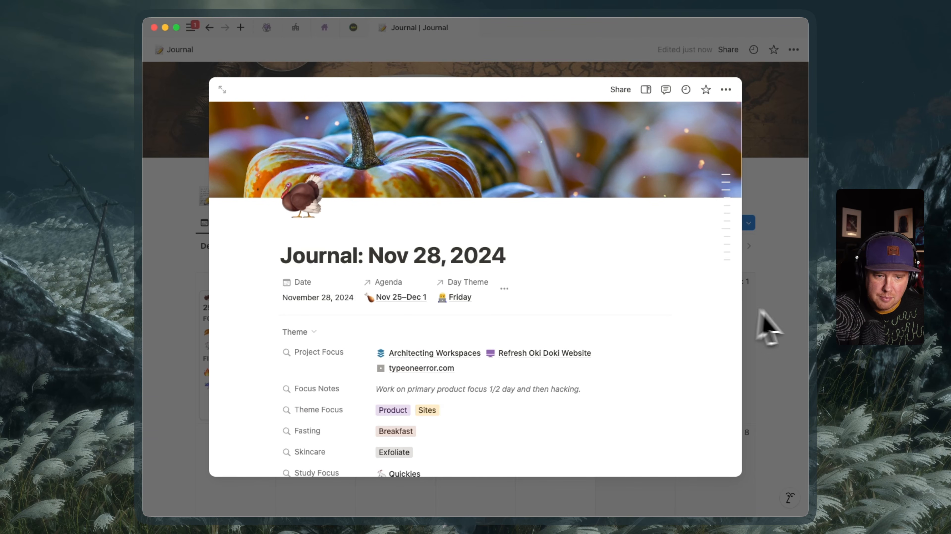
Link Sunday as an additional Day Theme on the November 28 entry.
click(486, 302)
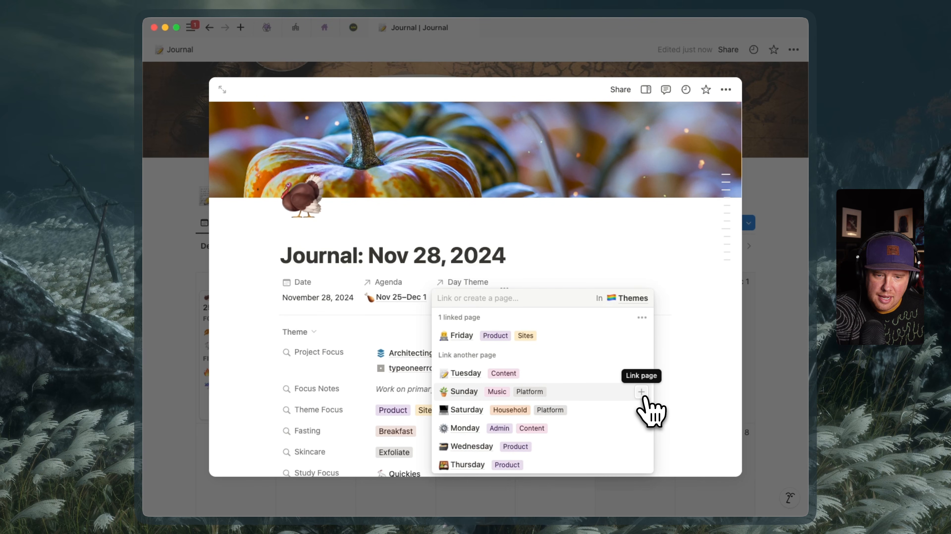
click(641, 392)
click(692, 384)
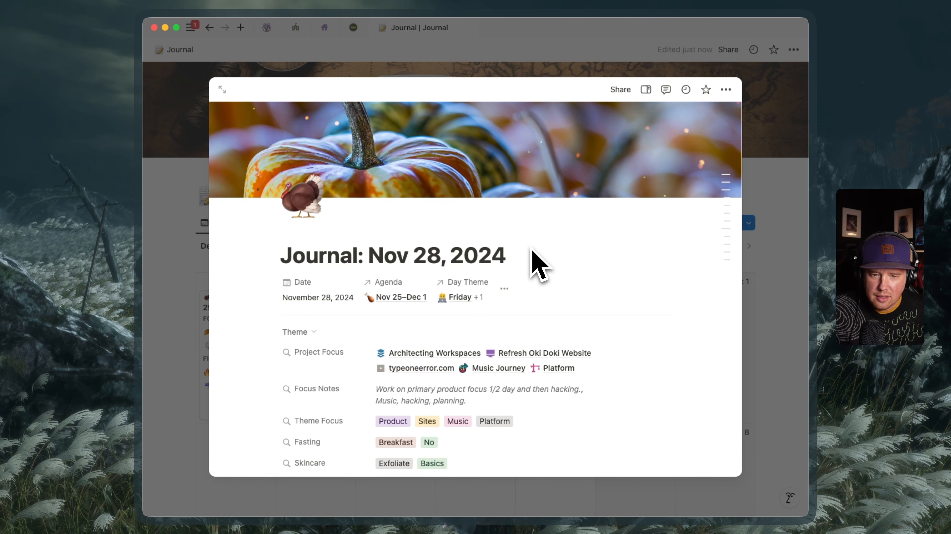
Close the November 28 journal entry and open the Day Name variable's formula in the Assign Day Theme and Title automation.
click(771, 294)
click(673, 224)
click(692, 330)
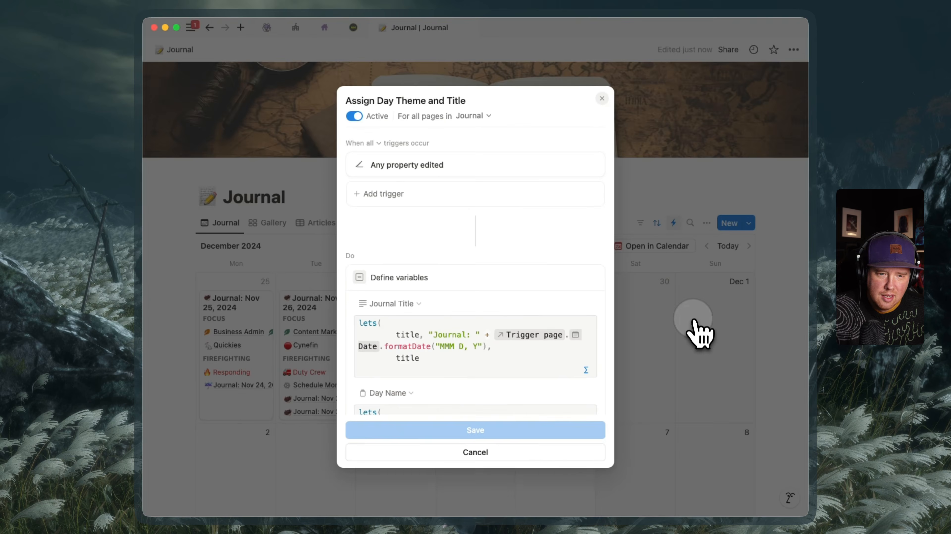
scroll(525, 361, down, 3)
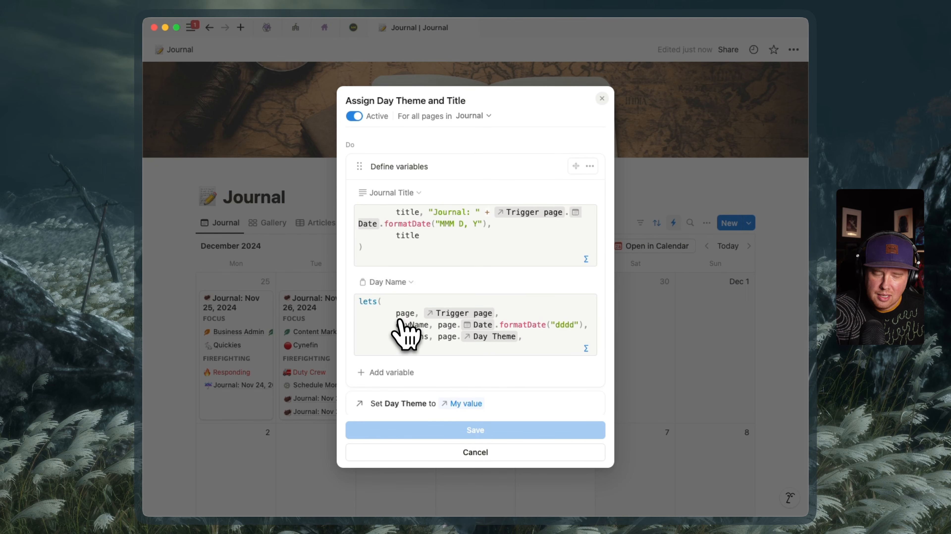
scroll(398, 326, down, 1)
scroll(399, 339, down, 1)
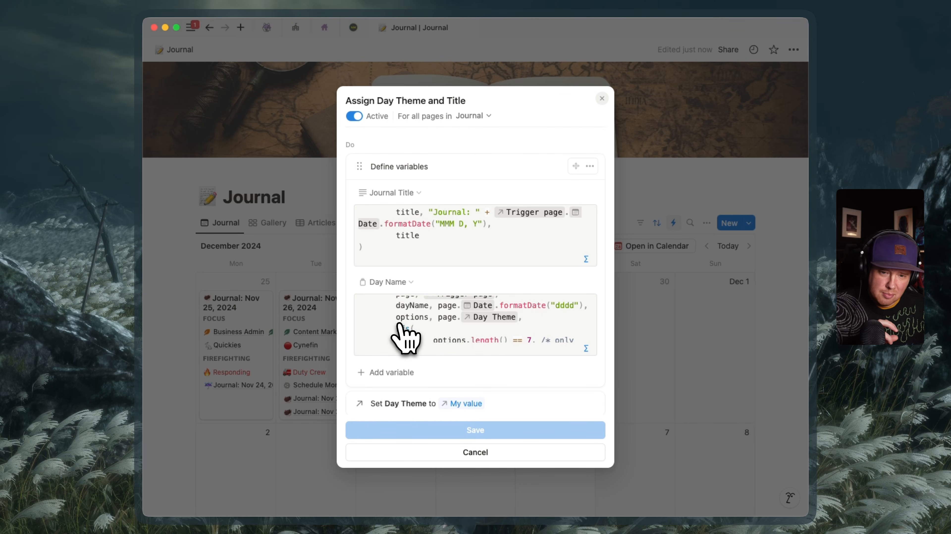
click(400, 326)
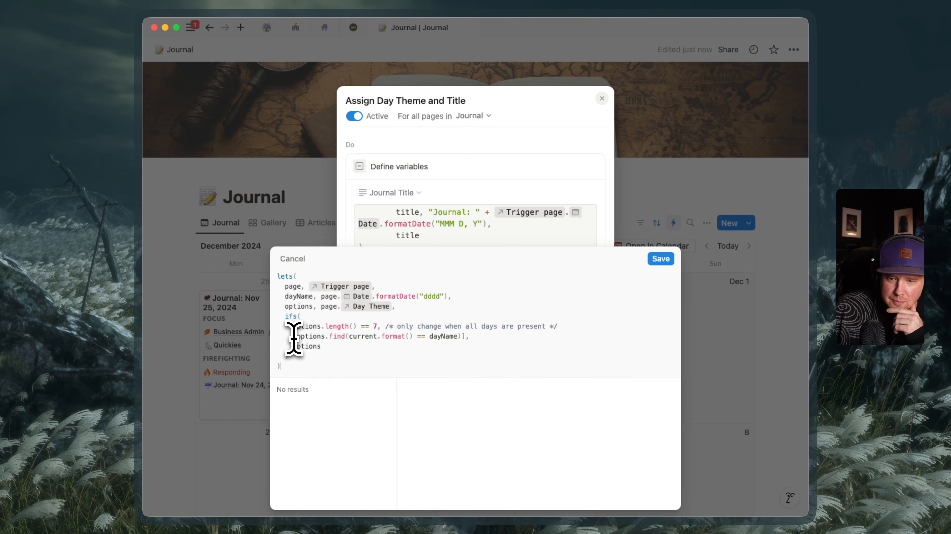
Review the options.length() == 7 condition and the options fallback in the Day Name formula, and close the automation.
mouse_move(296, 336)
mouse_down()
mouse_move(467, 340)
mouse_move(298, 339)
mouse_up()
double_click(304, 346)
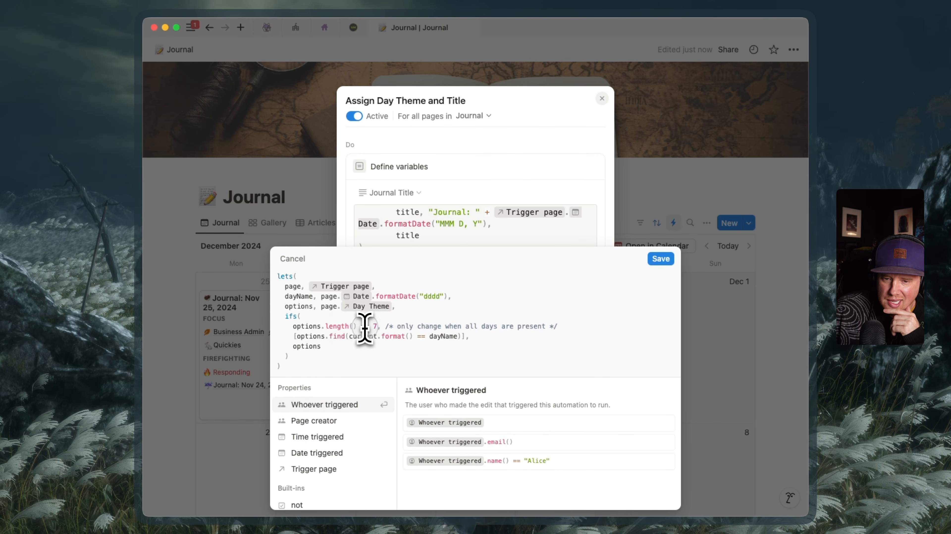
mouse_move(365, 329)
mouse_down()
mouse_move(333, 329)
mouse_move(375, 327)
mouse_up()
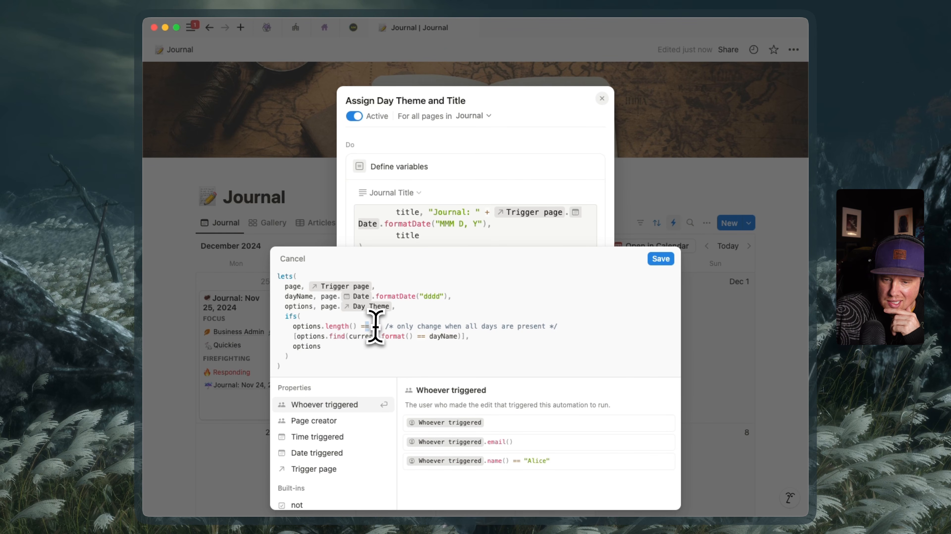
double_click(309, 347)
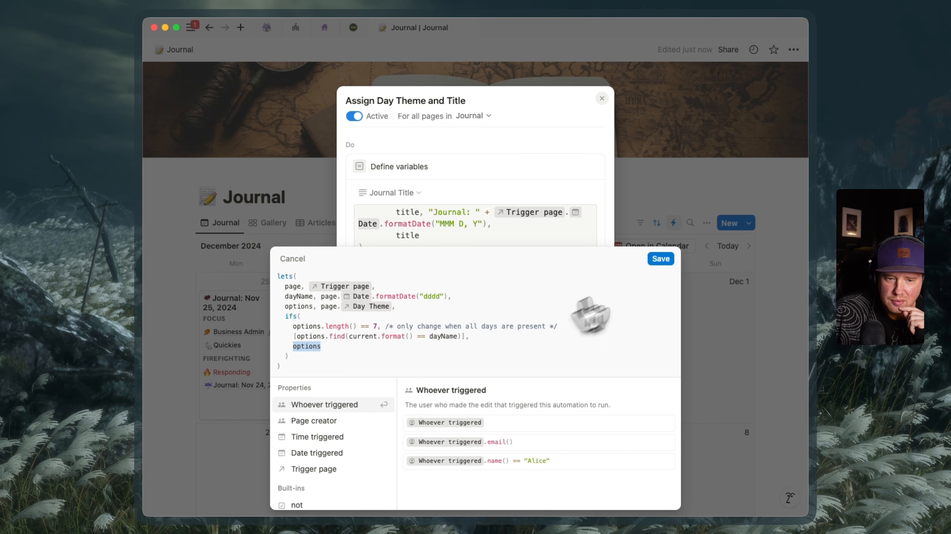
click(661, 259)
scroll(539, 258, down, 3)
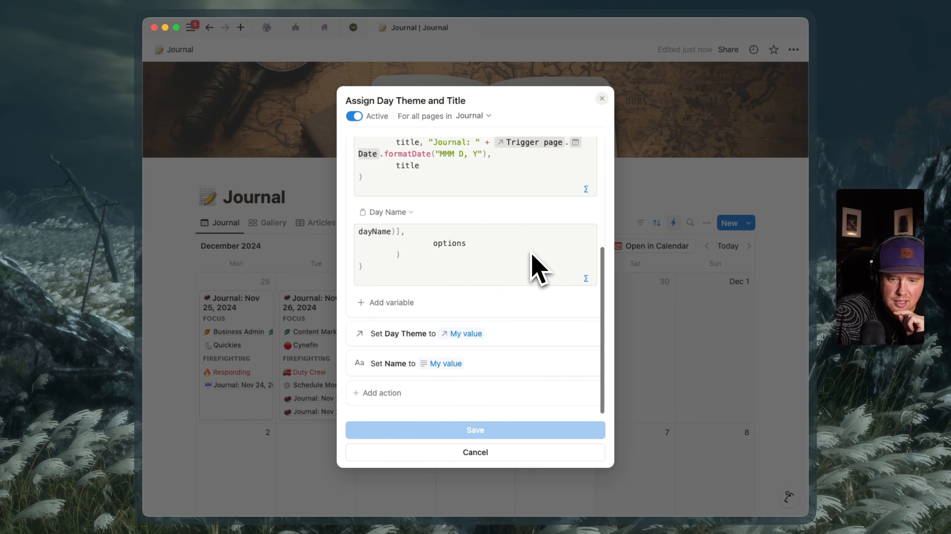
click(602, 99)
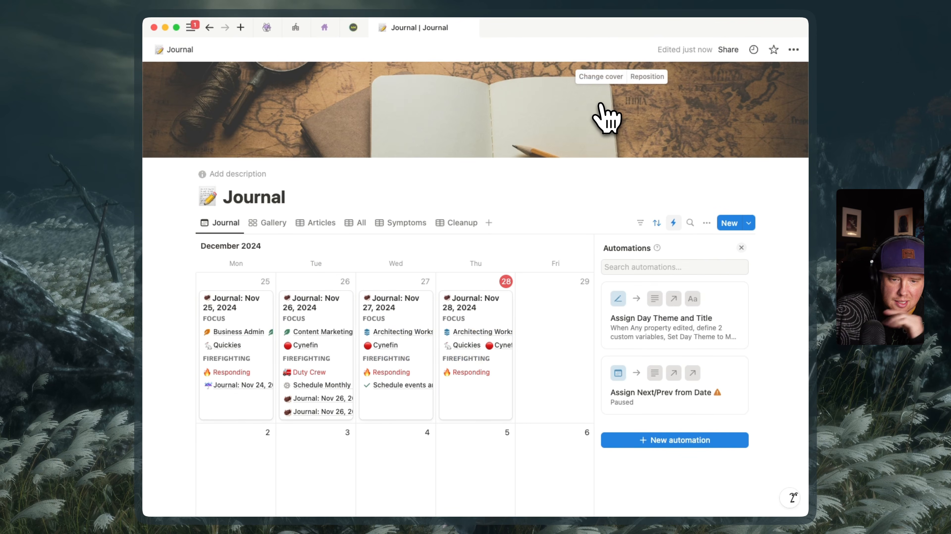